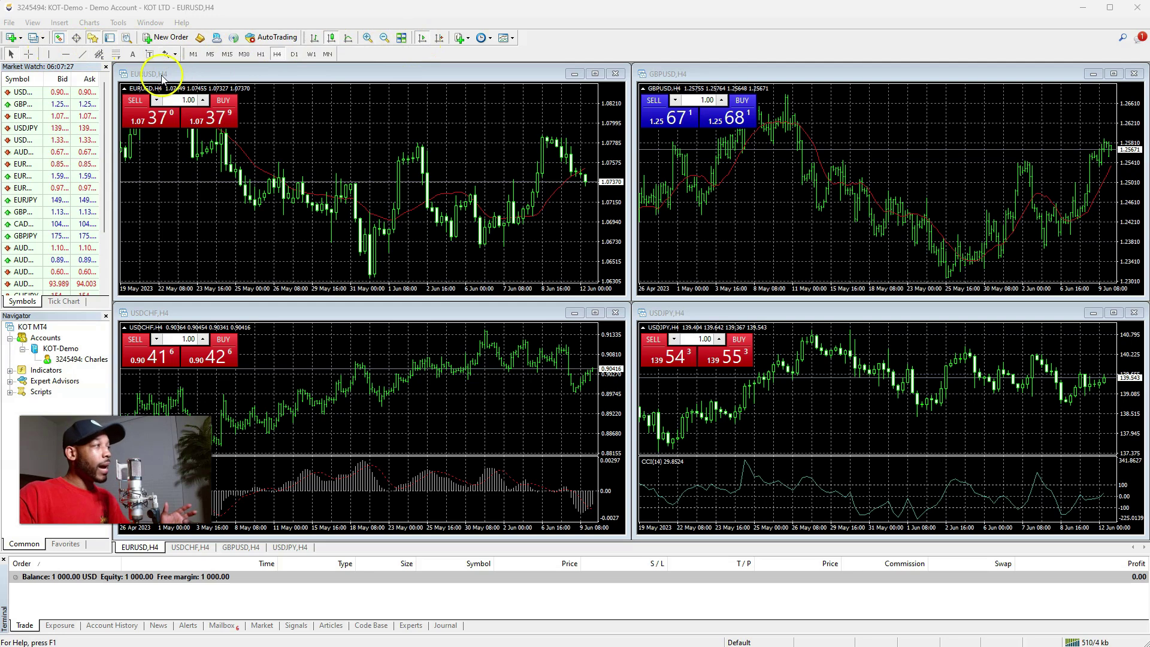
Step: Remove the New Order, MetaEditor, Register a Virtual Server and Register as Signal commands from the Standard toolbar
left_click(225, 66)
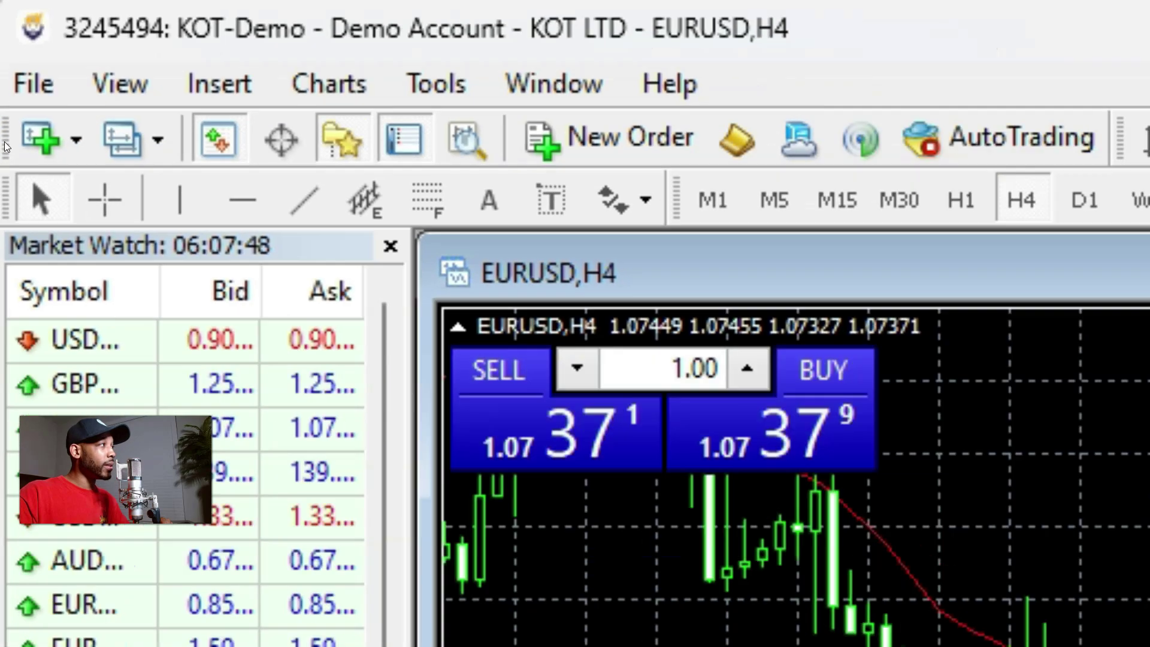
right_click(4, 146)
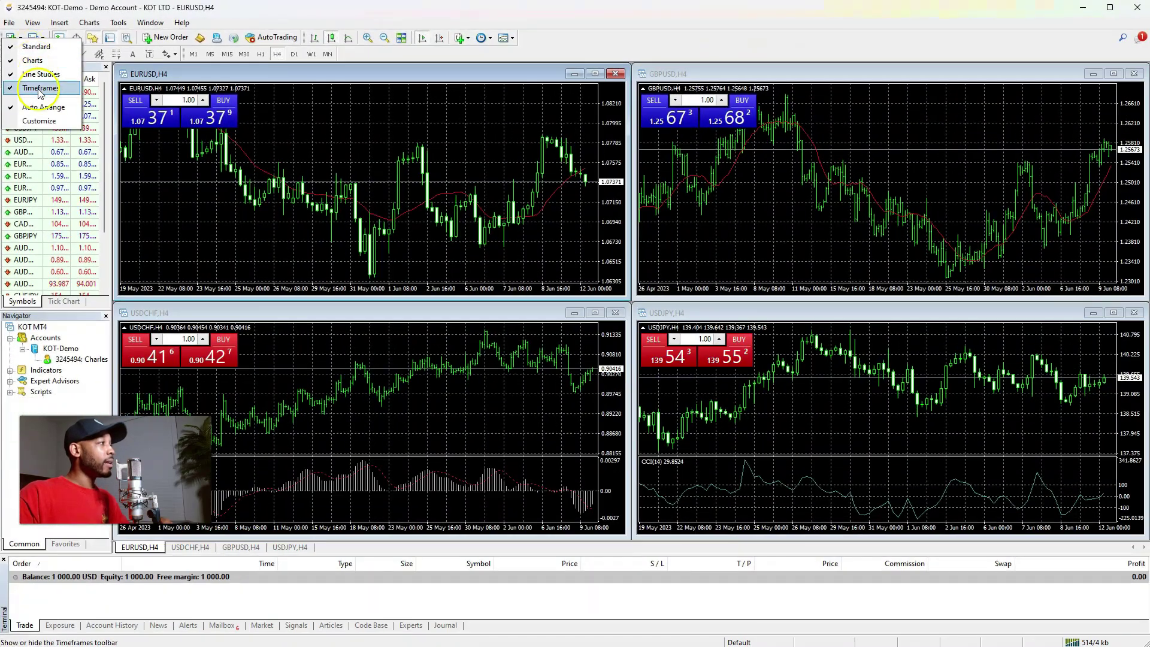
left_click(37, 121)
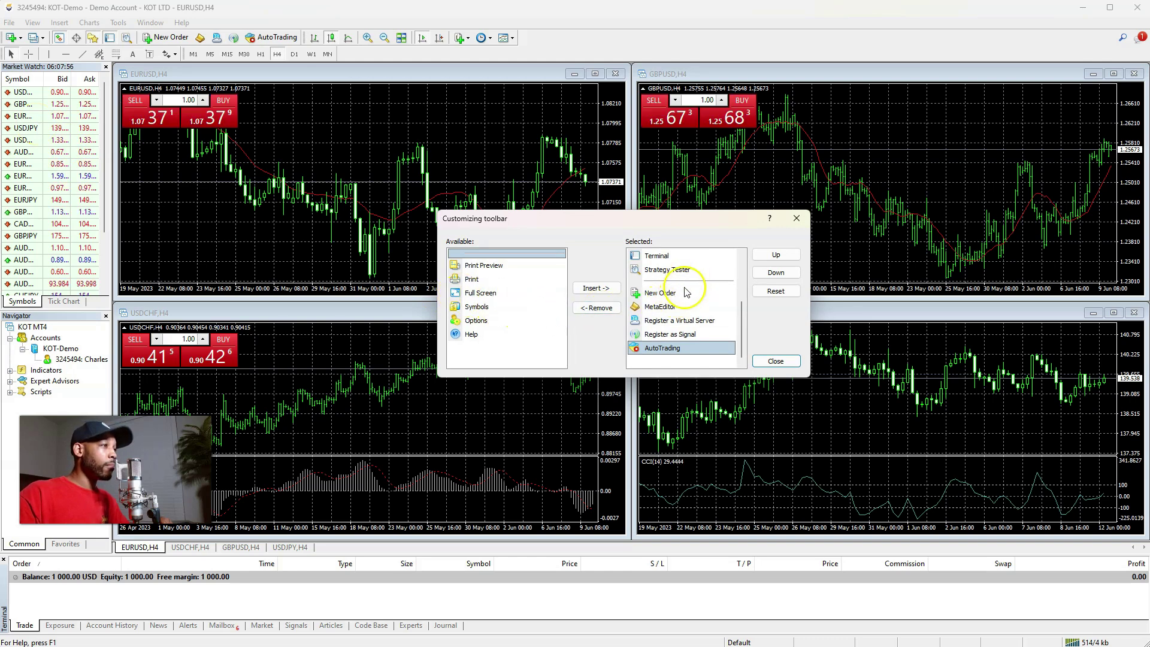
left_click(664, 294)
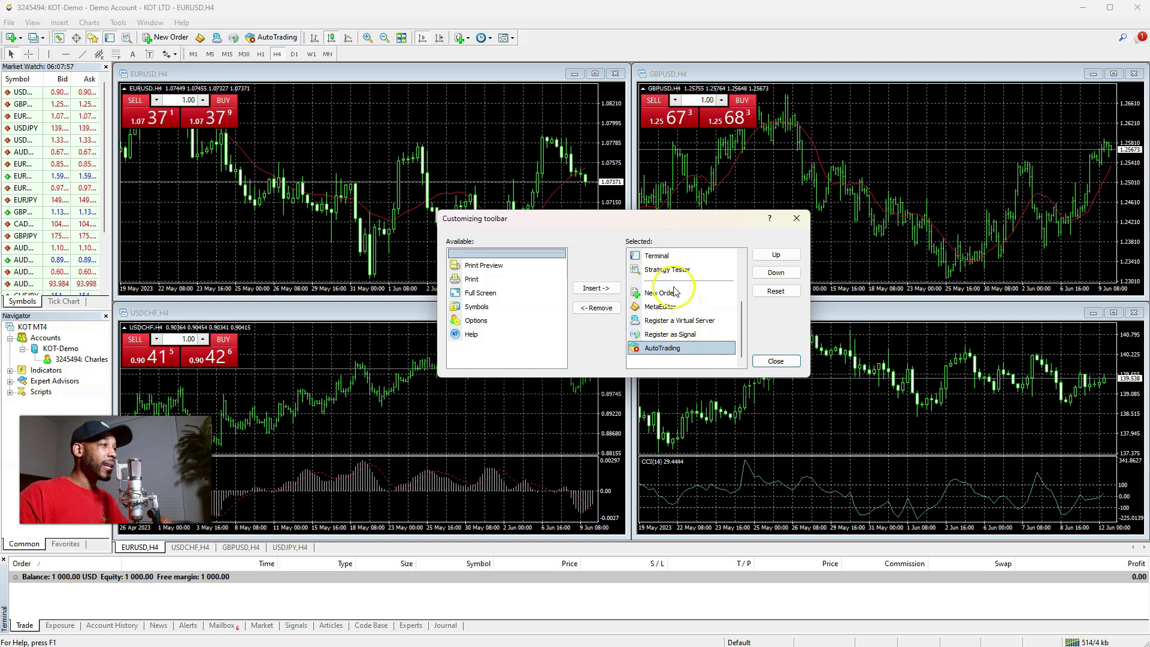
left_click(664, 307)
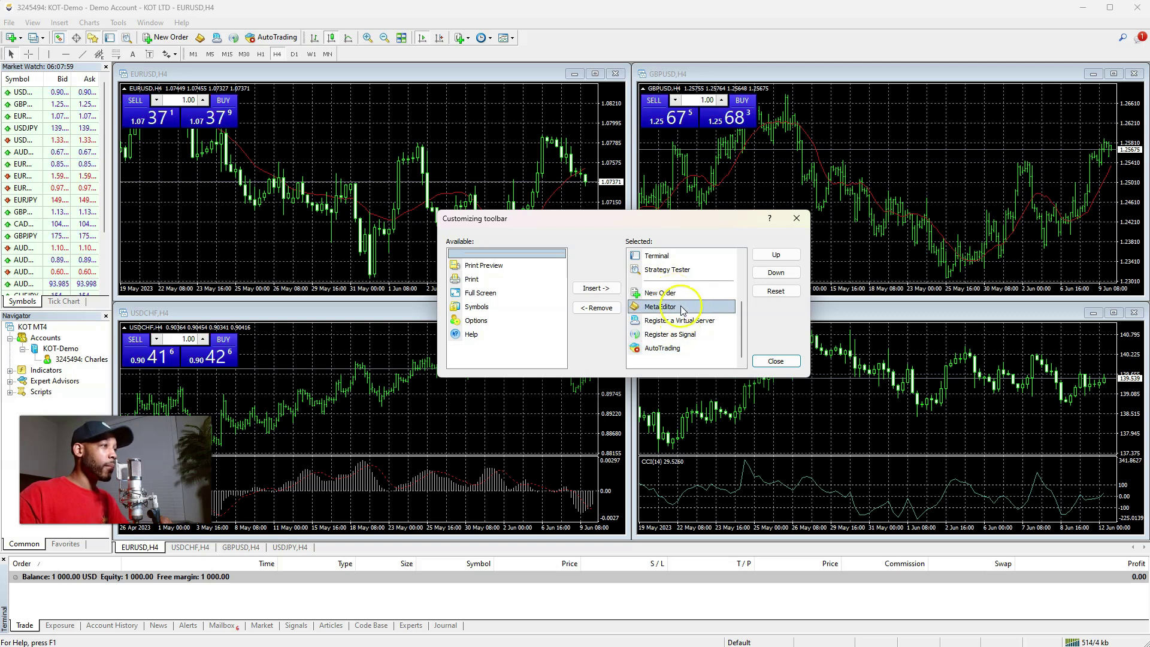
left_click(665, 321)
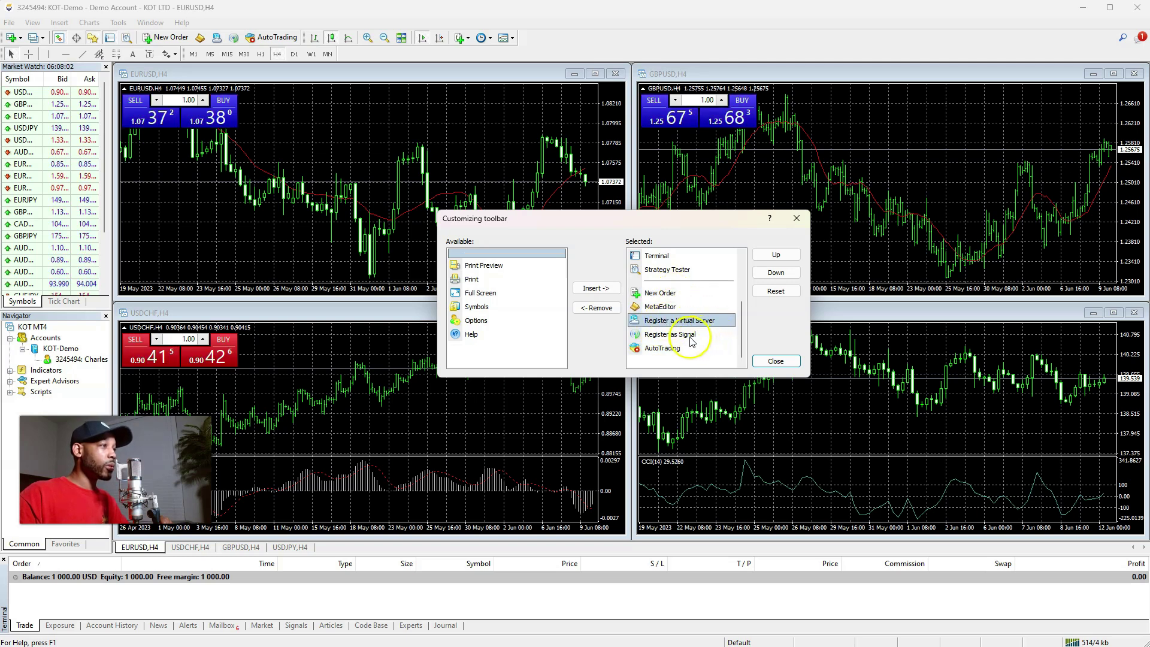
left_click(701, 334)
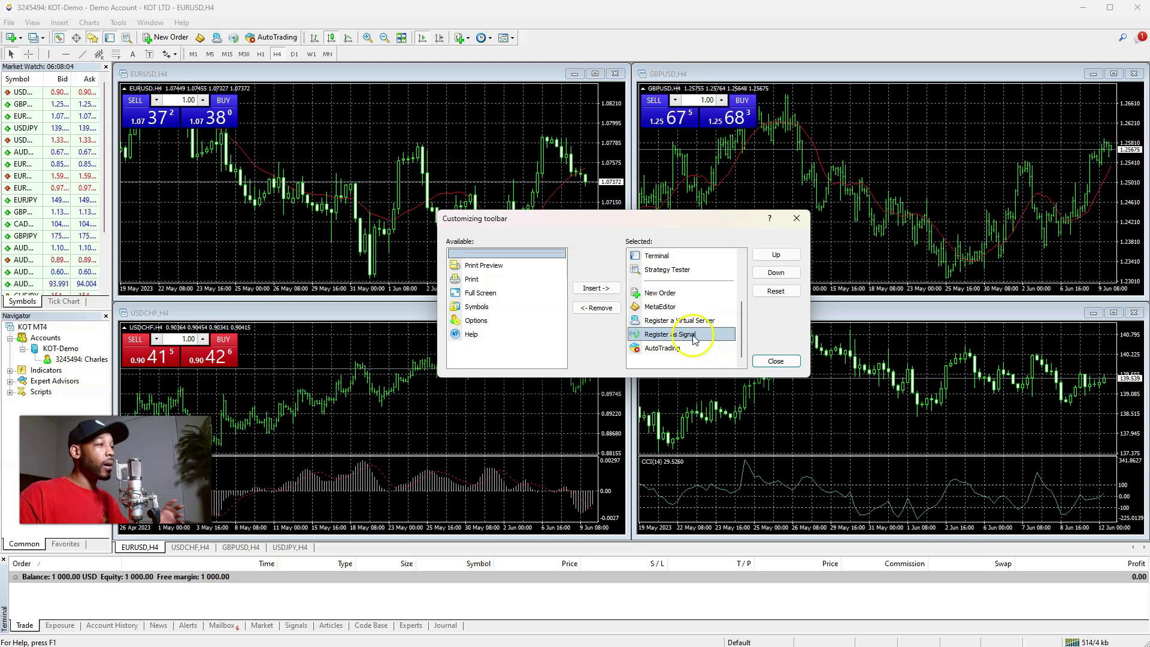
left_click(669, 293)
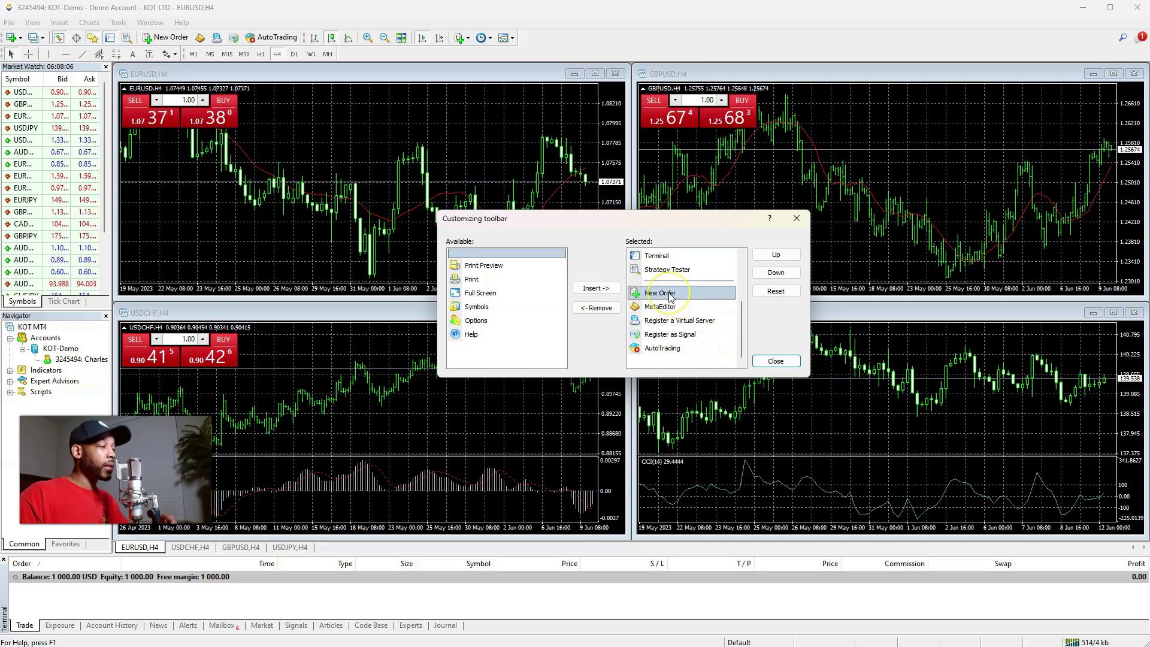
left_click(596, 308)
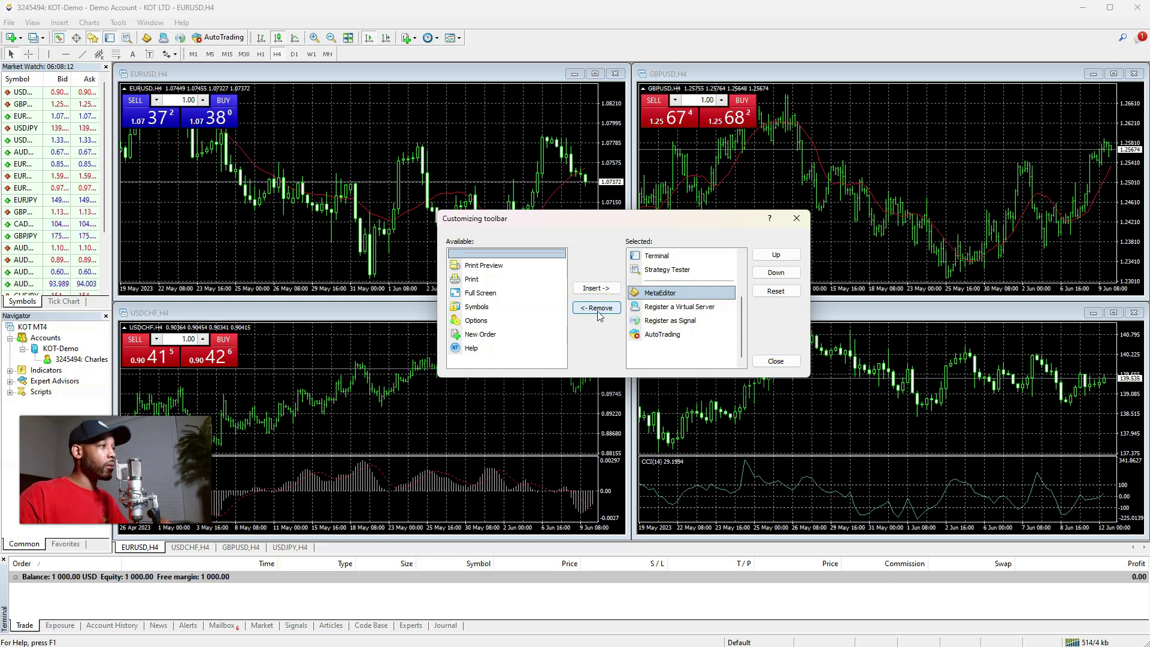
left_click(596, 308)
left_click(596, 308)
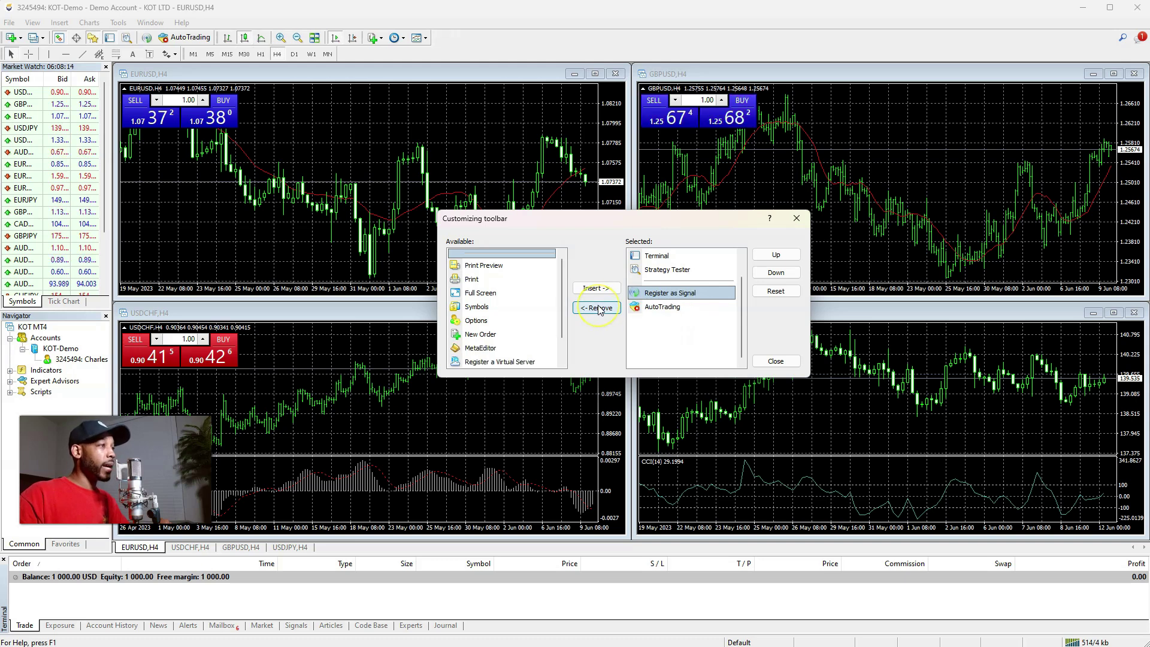
left_click(596, 308)
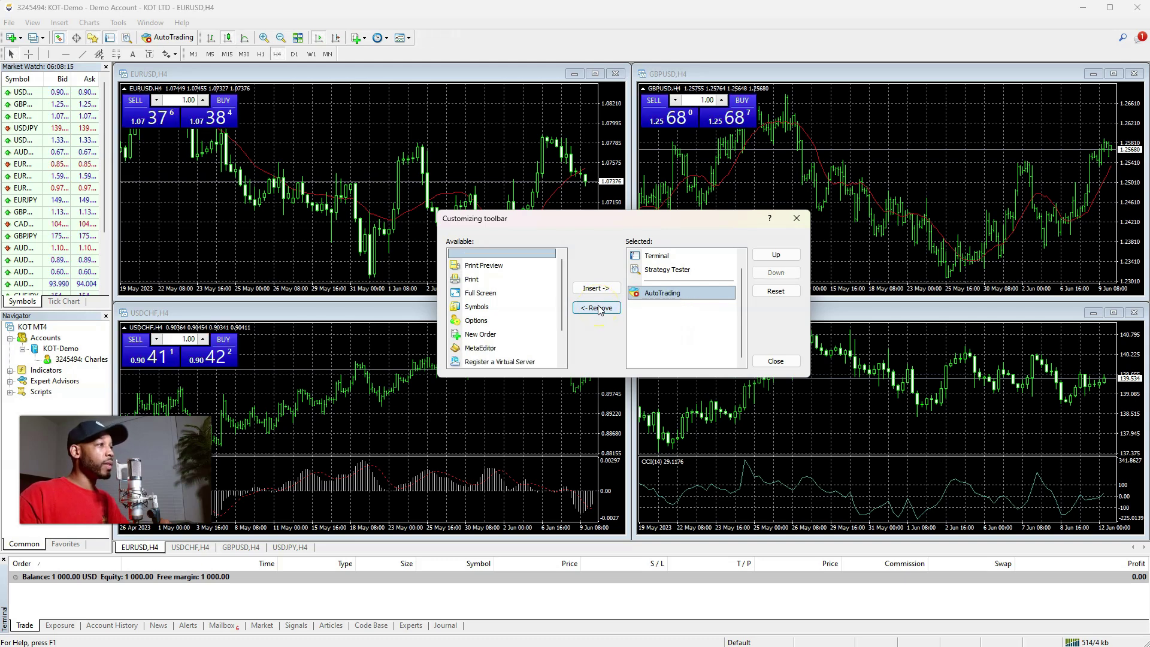
Step: Remove Strategy Tester from the Standard toolbar and finish customizing it
left_click(667, 273)
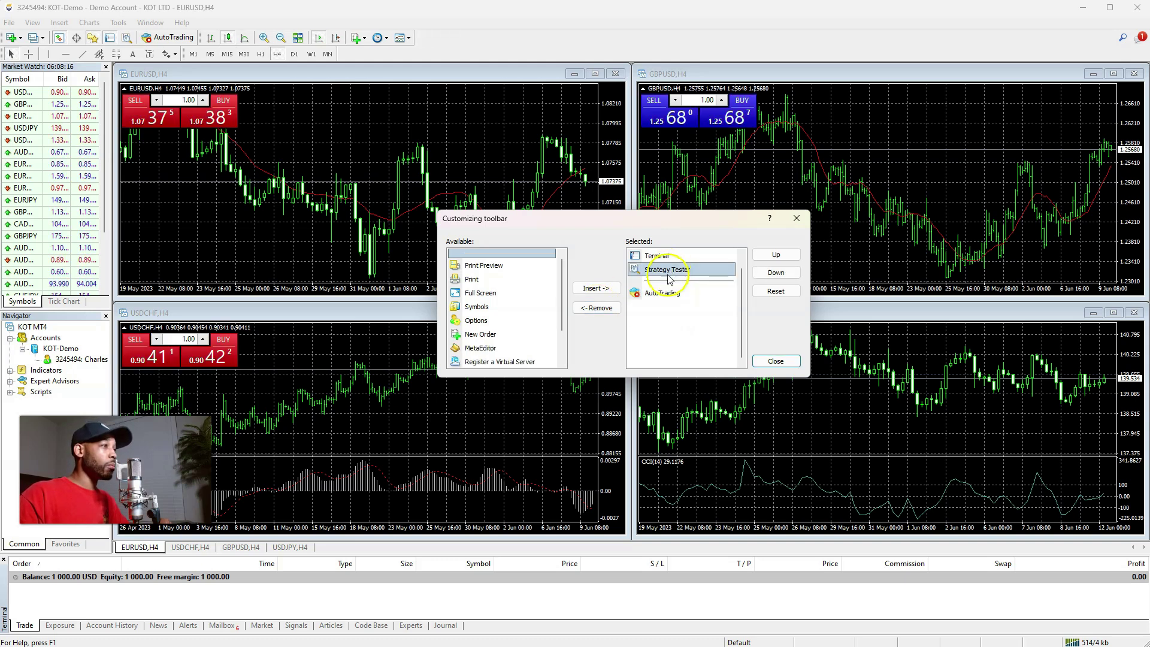
left_click(599, 308)
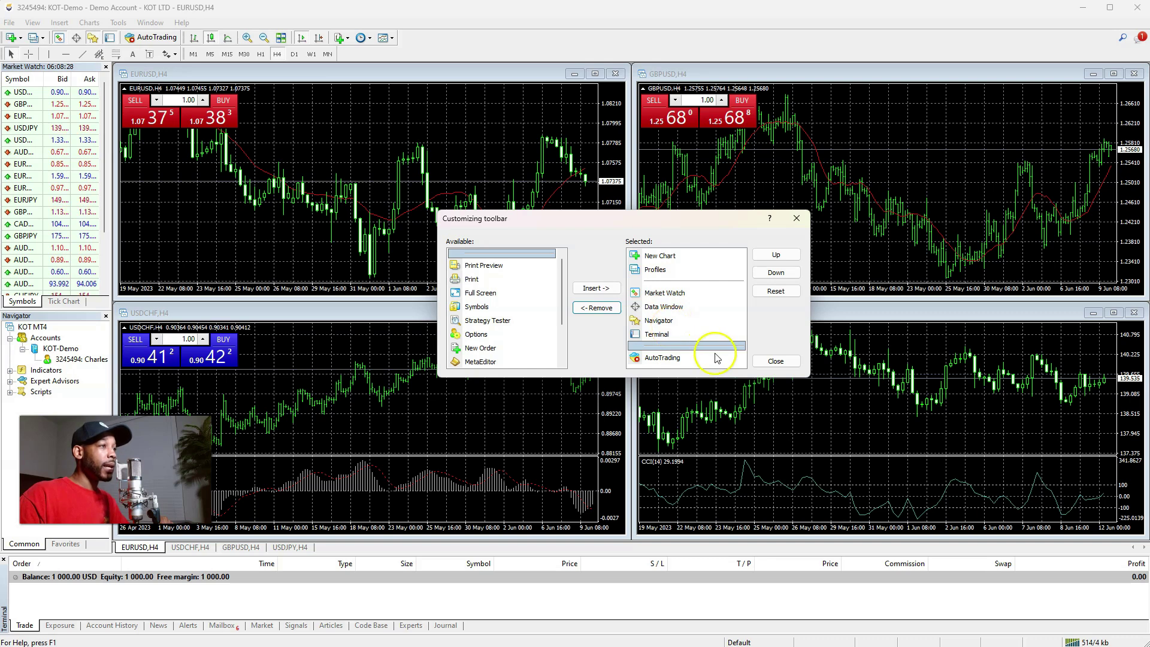
left_click(773, 361)
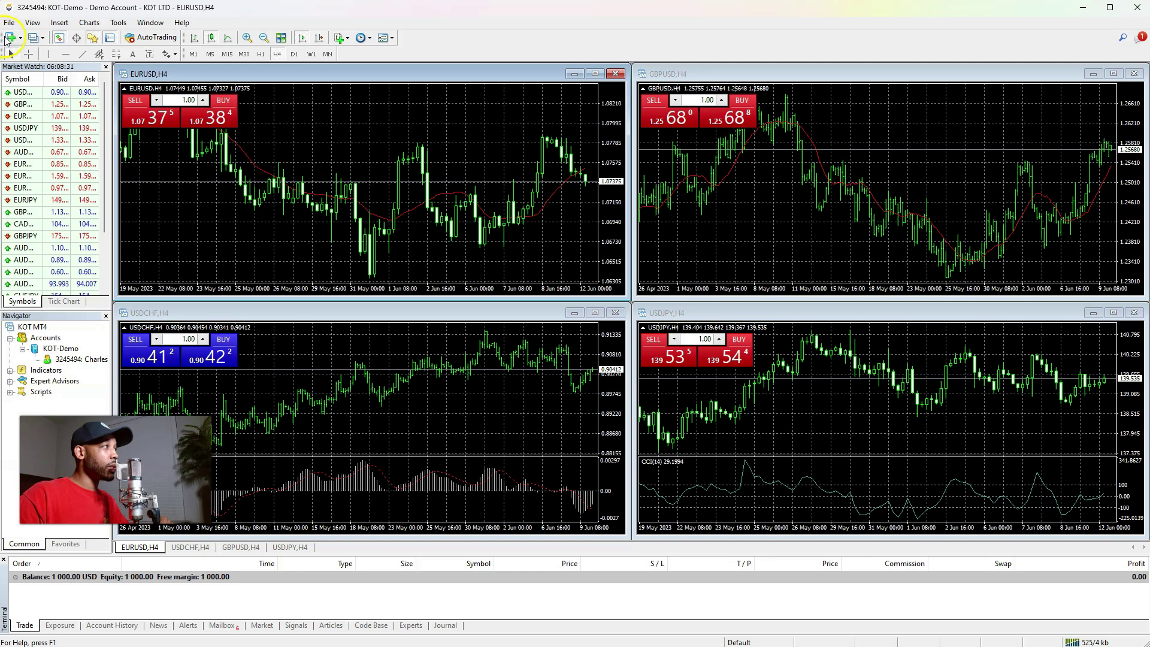
Step: Customize the Standard toolbar again to remove Profiles, Data Window and New Chart
right_click(3, 40)
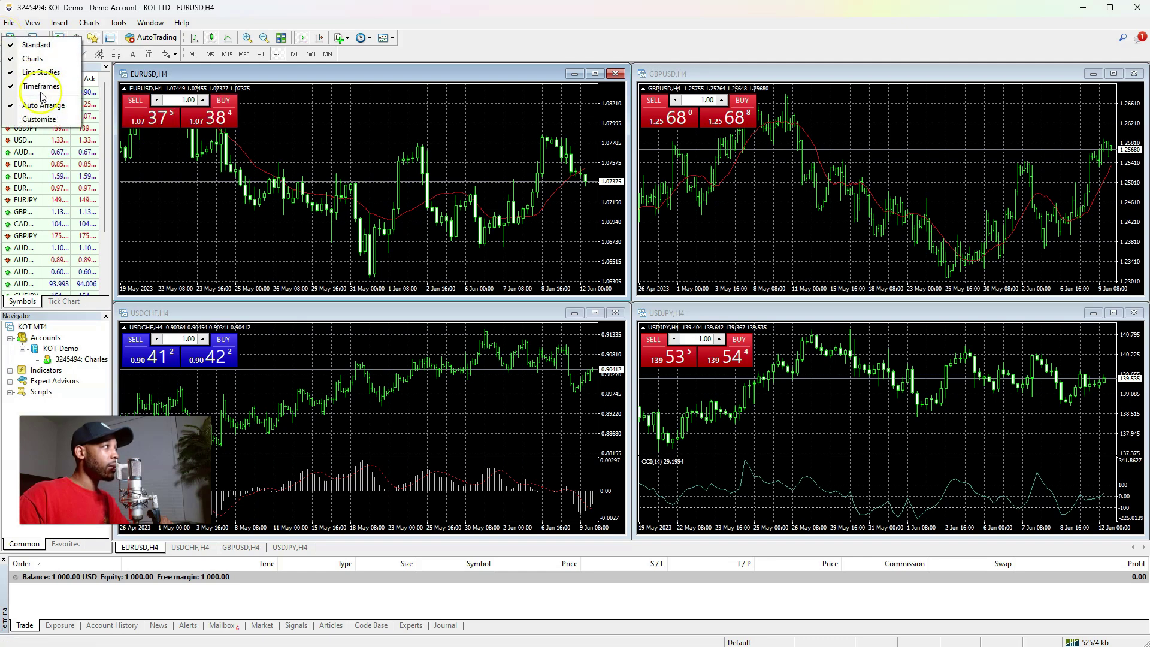
left_click(45, 120)
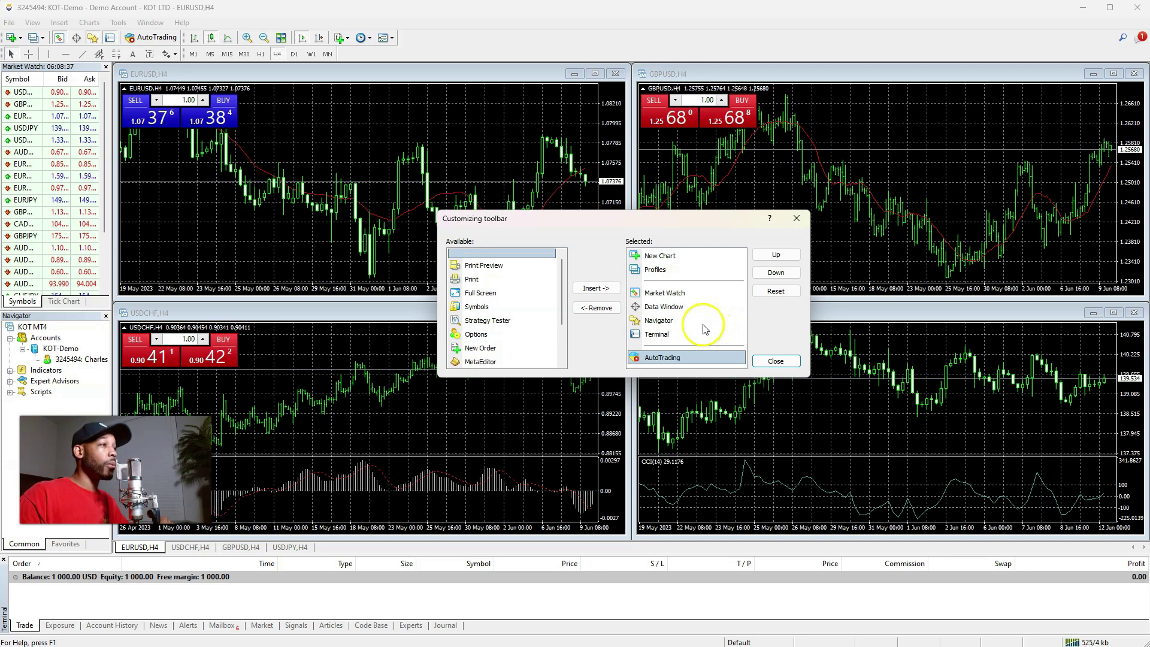
left_click(657, 270)
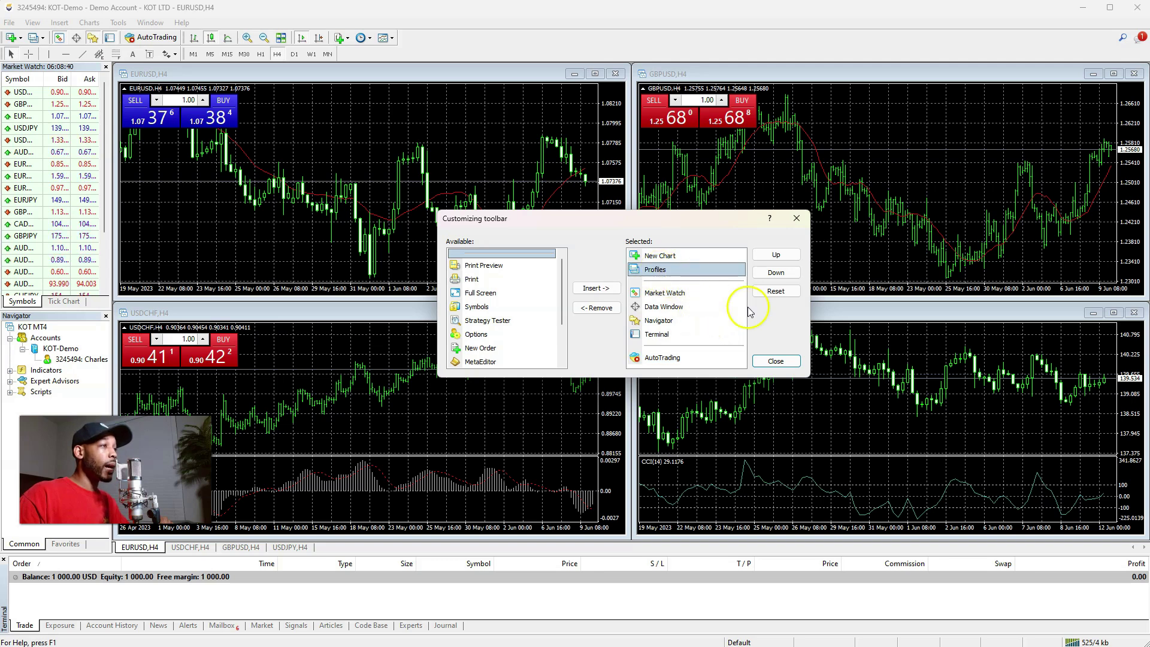
left_click(596, 307)
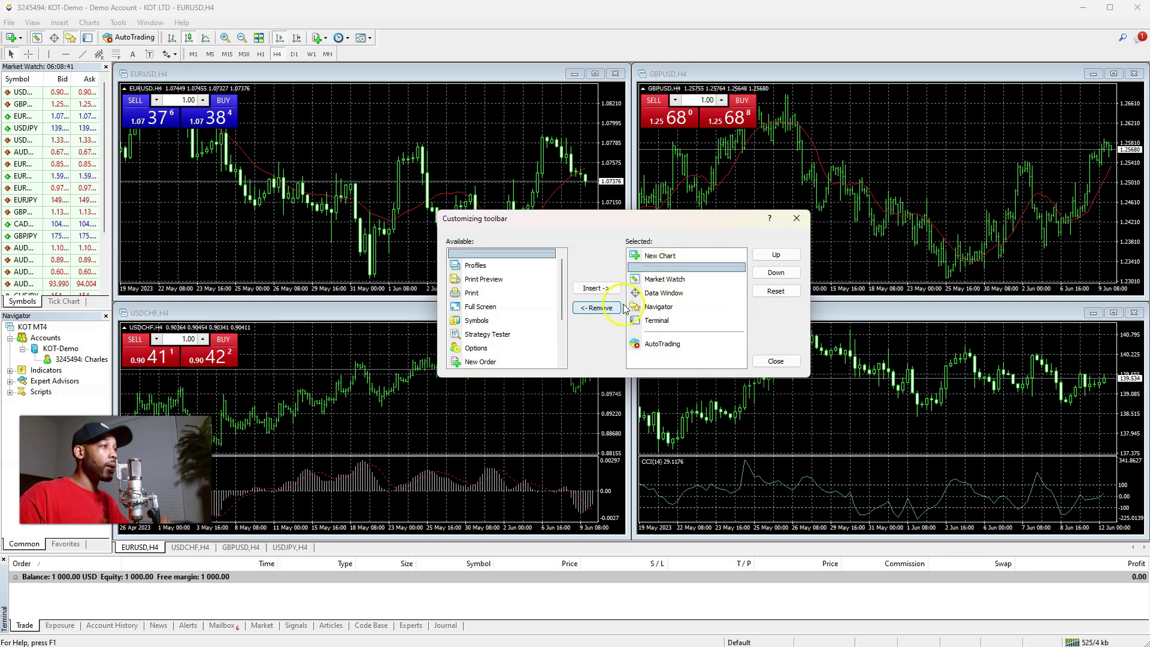
left_click(670, 293)
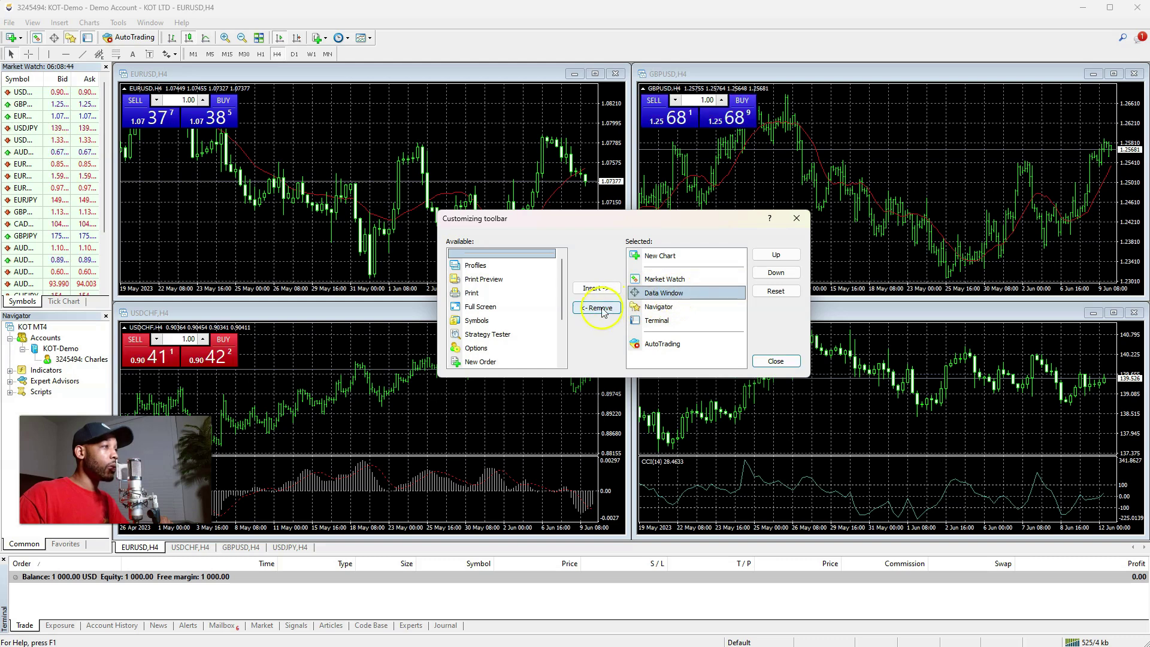
left_click(601, 308)
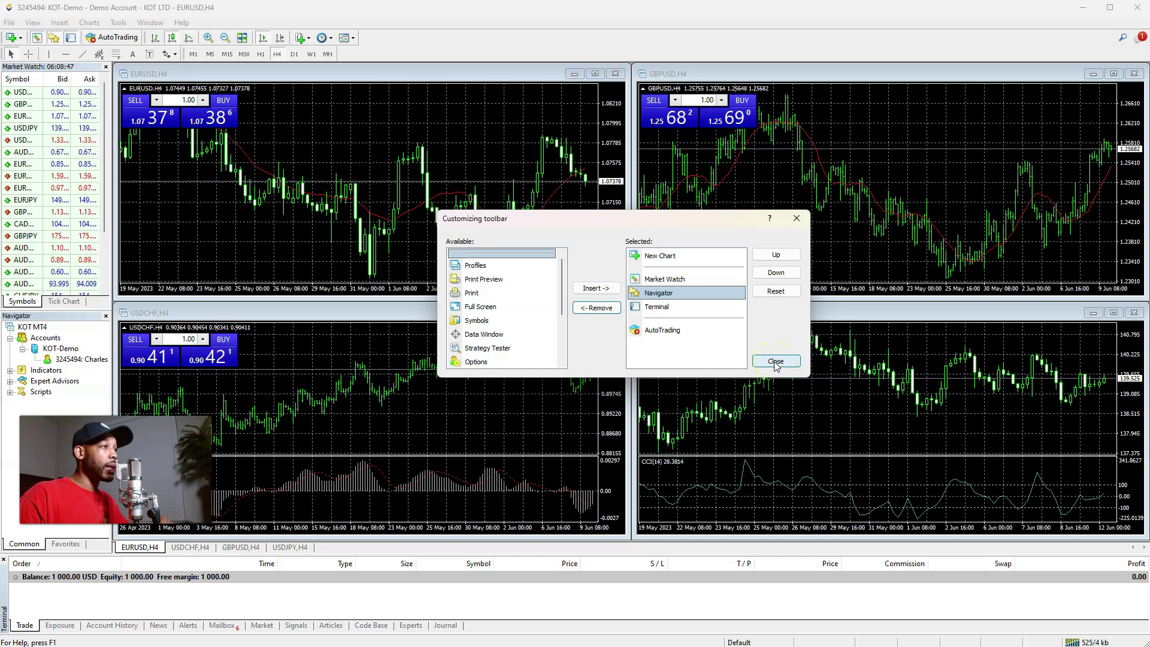
left_click(659, 256)
left_click(601, 310)
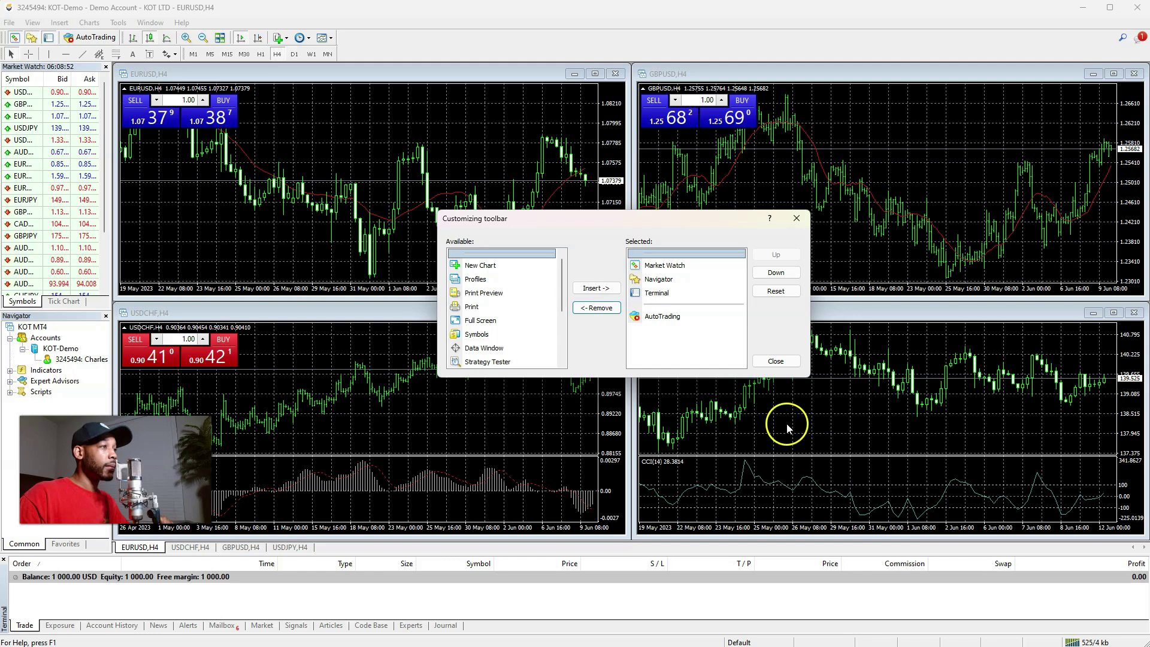
left_click(775, 361)
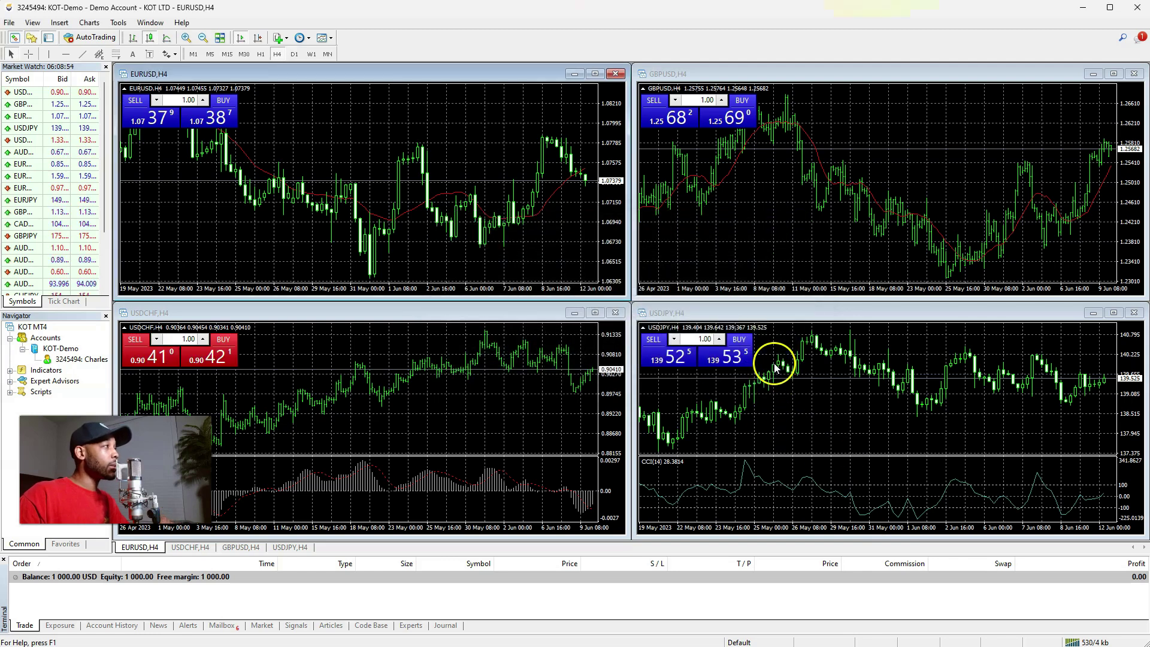
Step: Customize the Charts toolbar by removing Tile Windows, Indicators and Periods
right_click(124, 41)
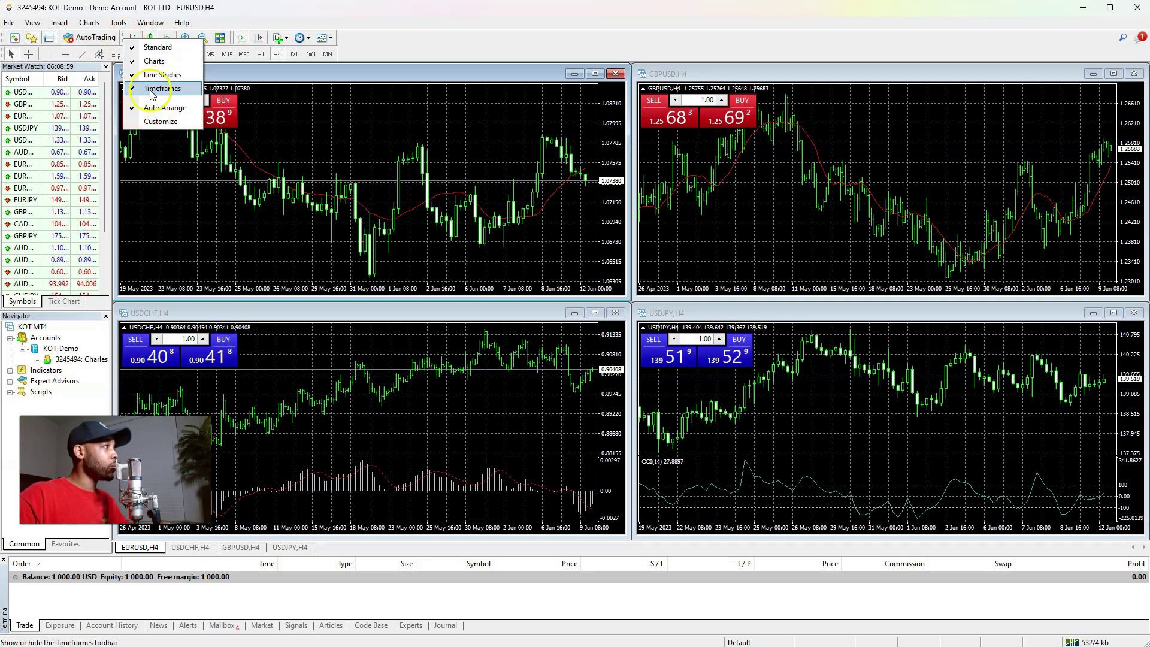
left_click(155, 122)
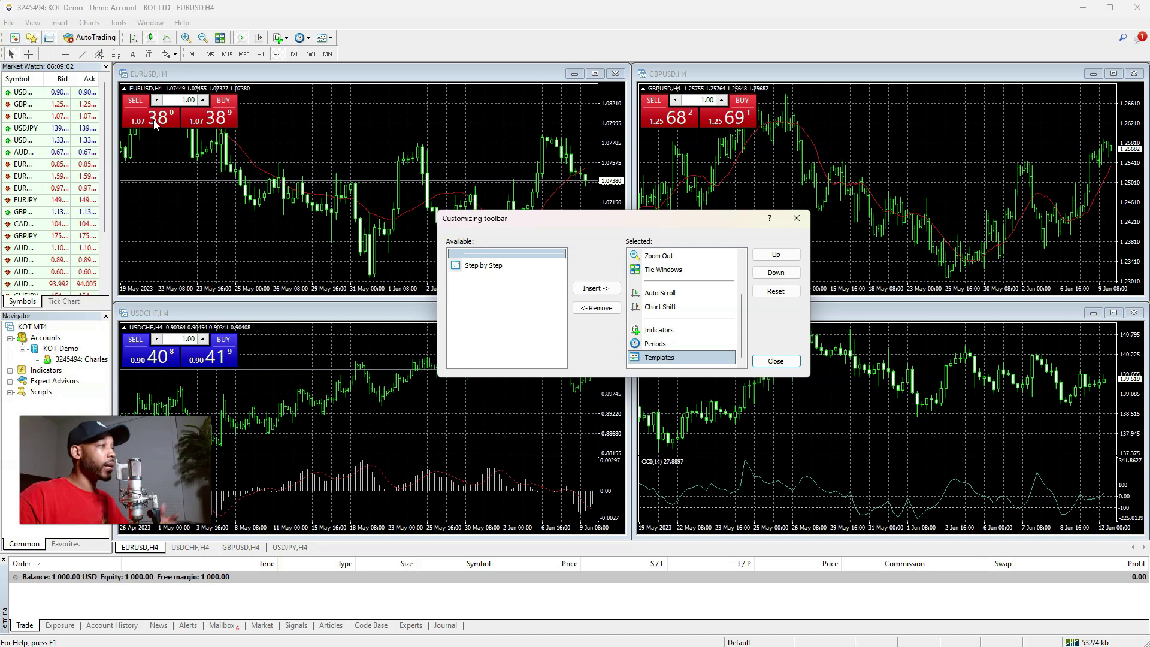
left_click(661, 271)
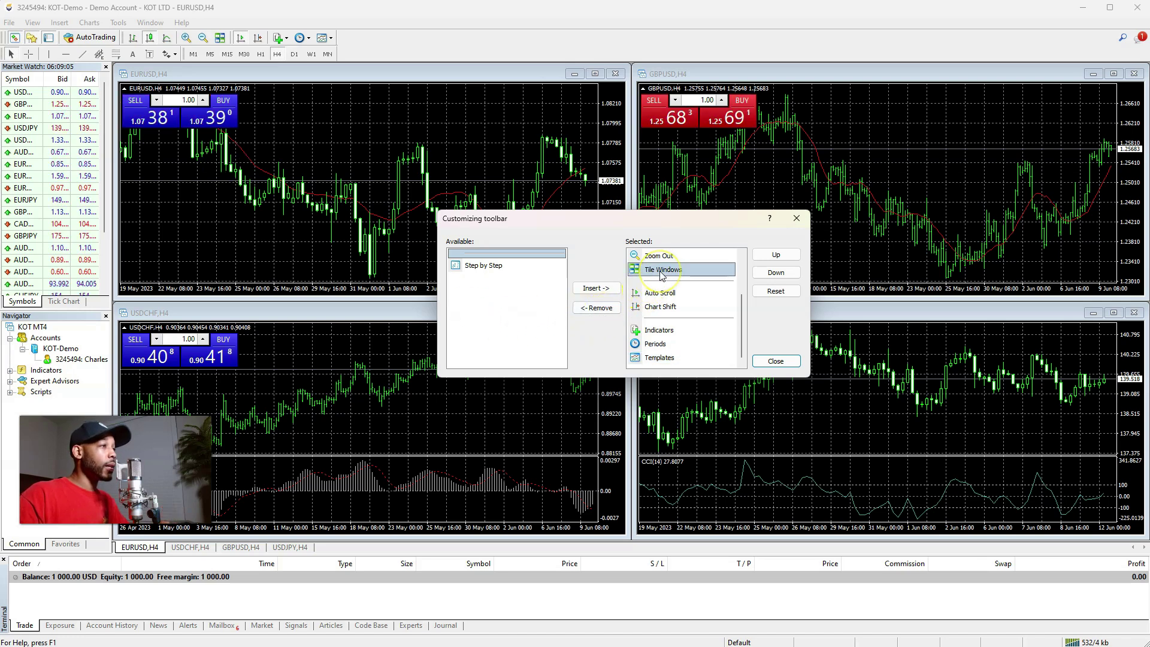
left_click(604, 312)
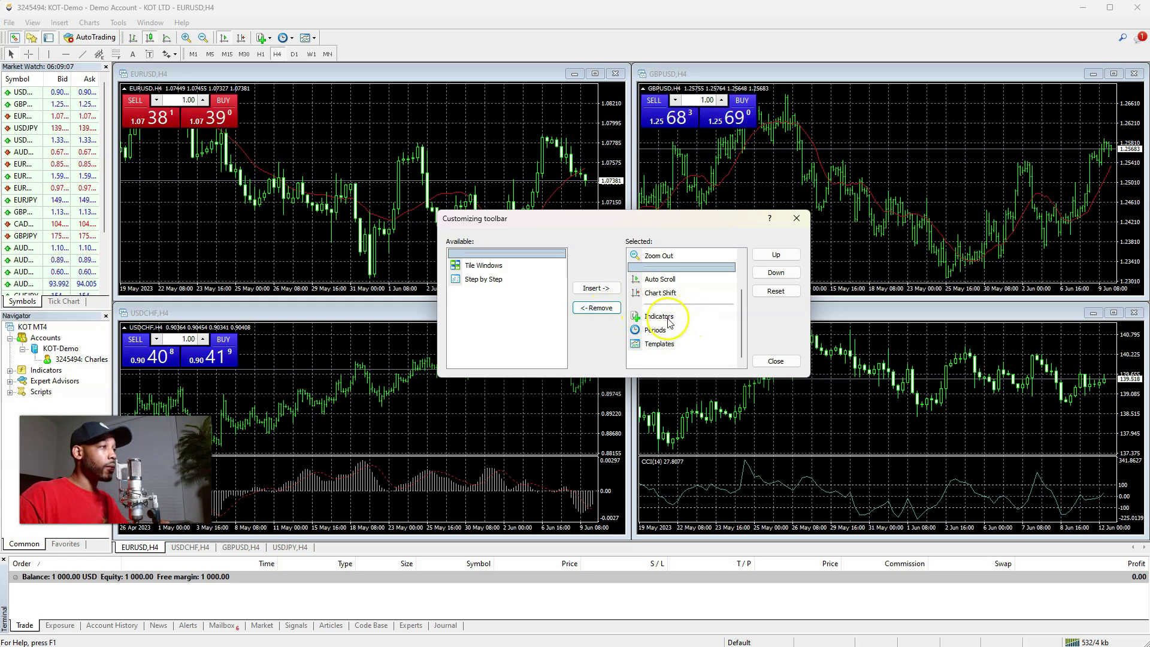
left_click(668, 321)
left_click(611, 311)
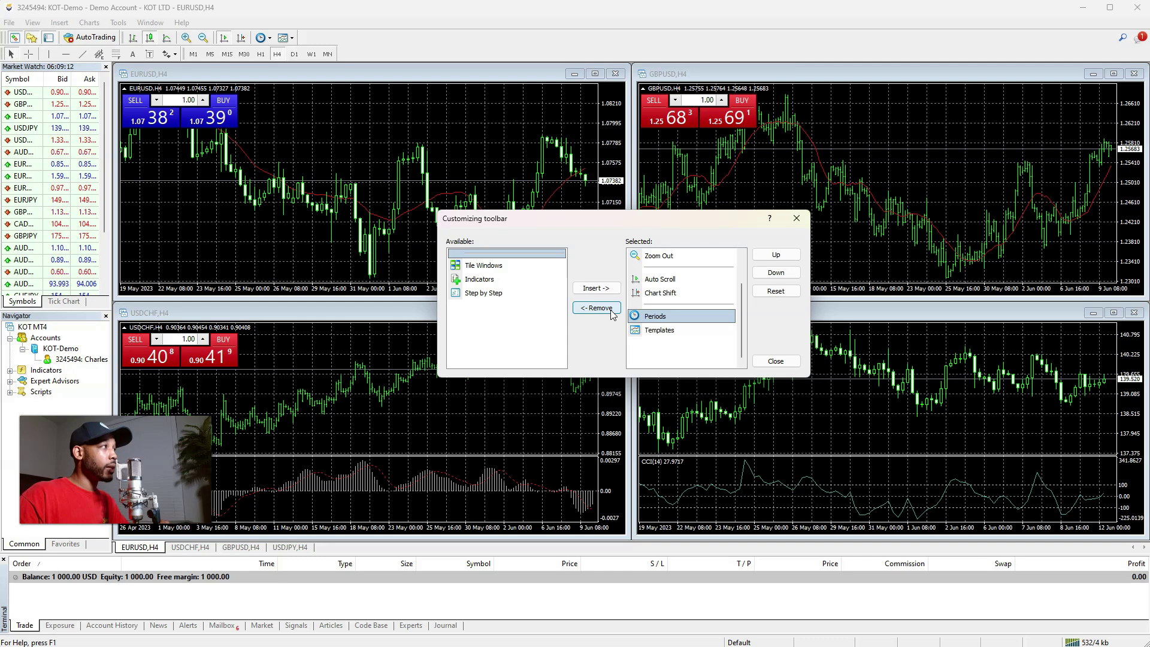
left_click(611, 312)
left_click(638, 372)
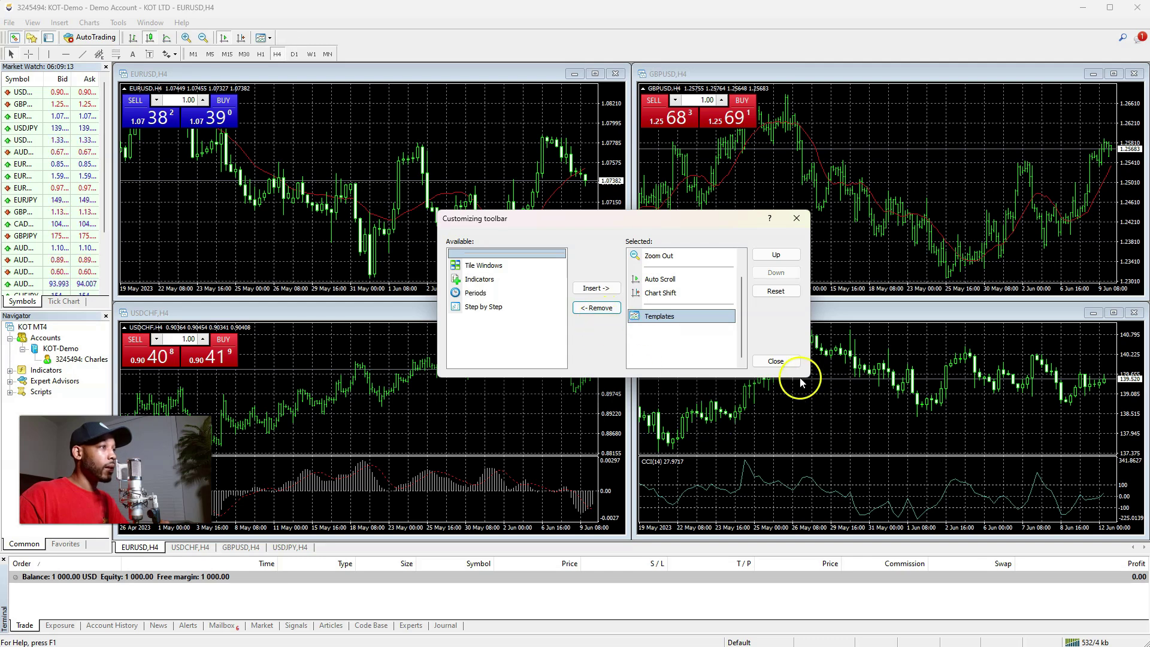
left_click(779, 362)
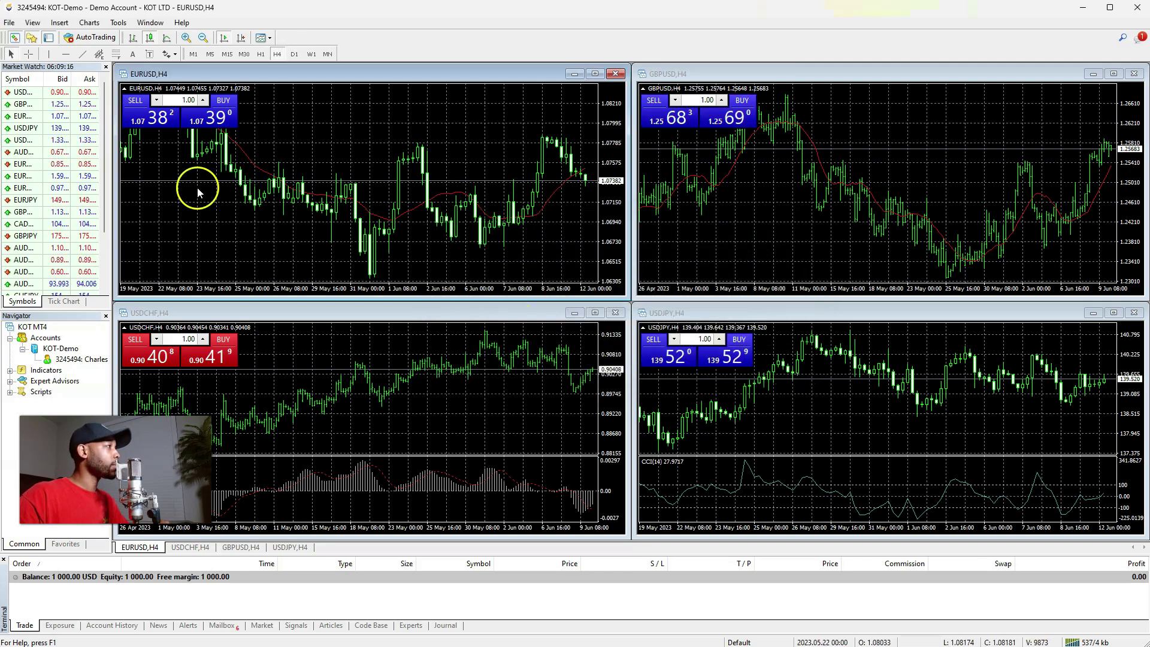
Step: Customize the Line Studies toolbar by removing the Equidistant Channel tool
right_click(3, 54)
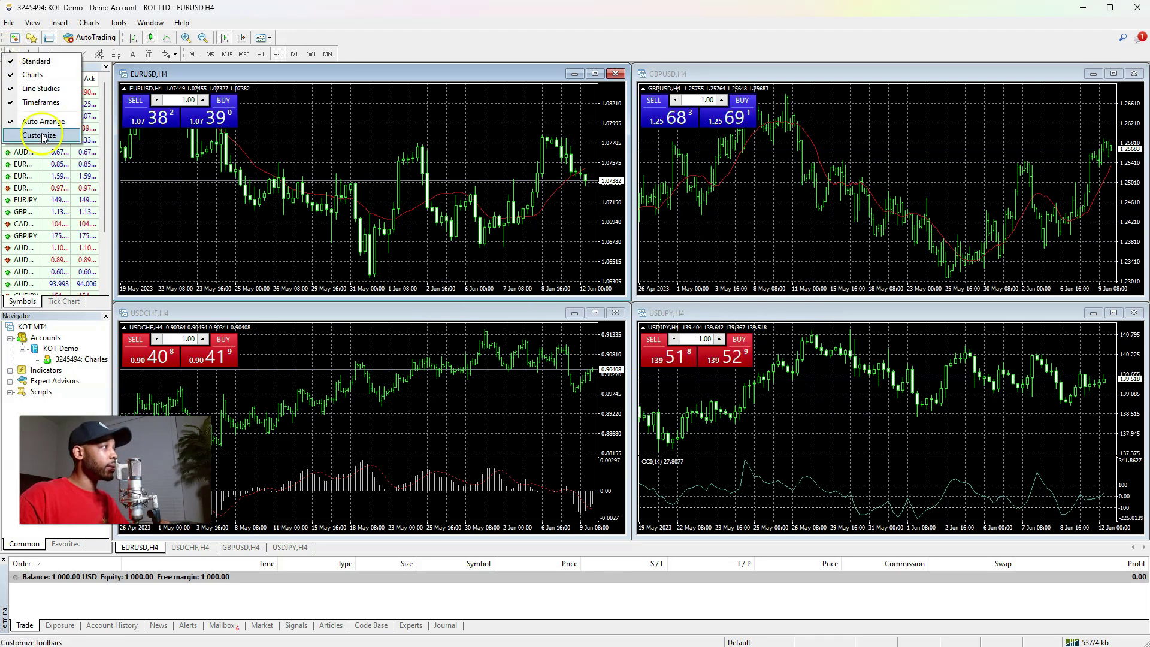
left_click(37, 135)
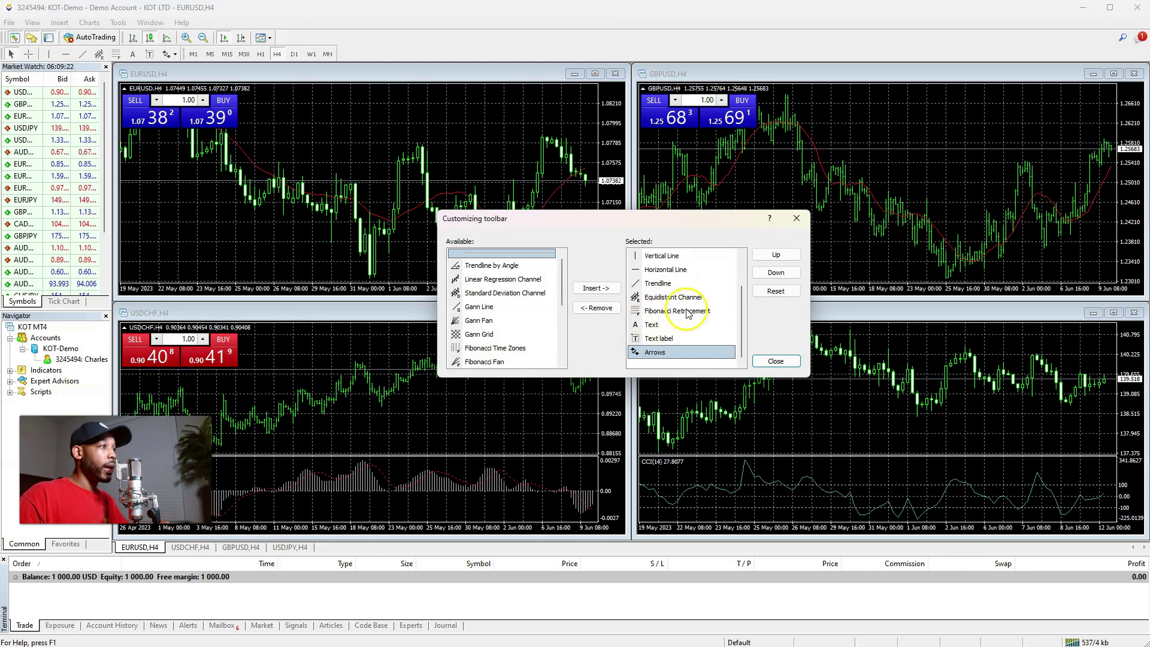
scroll(693, 307, "up", 1)
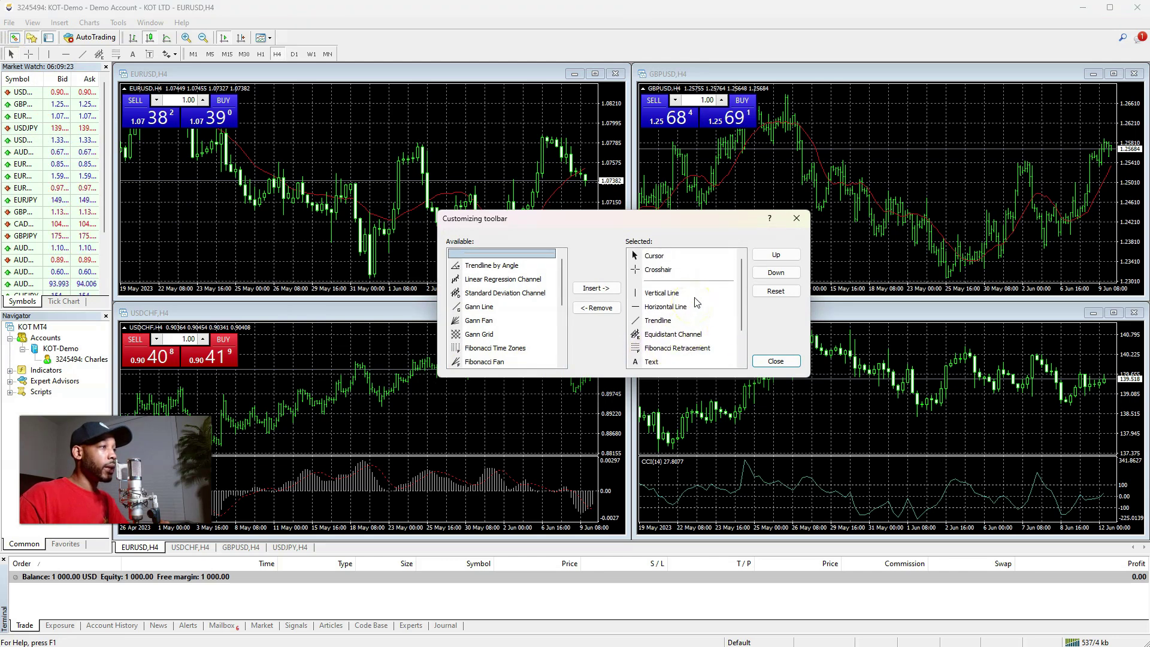
scroll(696, 302, "down", 1)
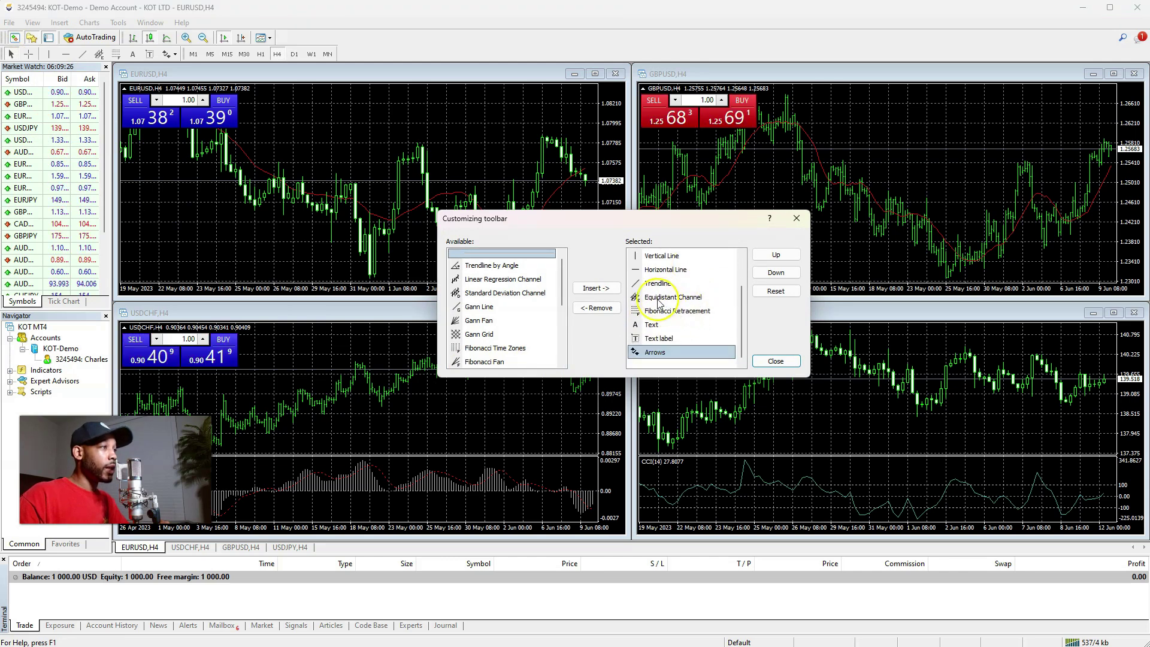
left_click(659, 297)
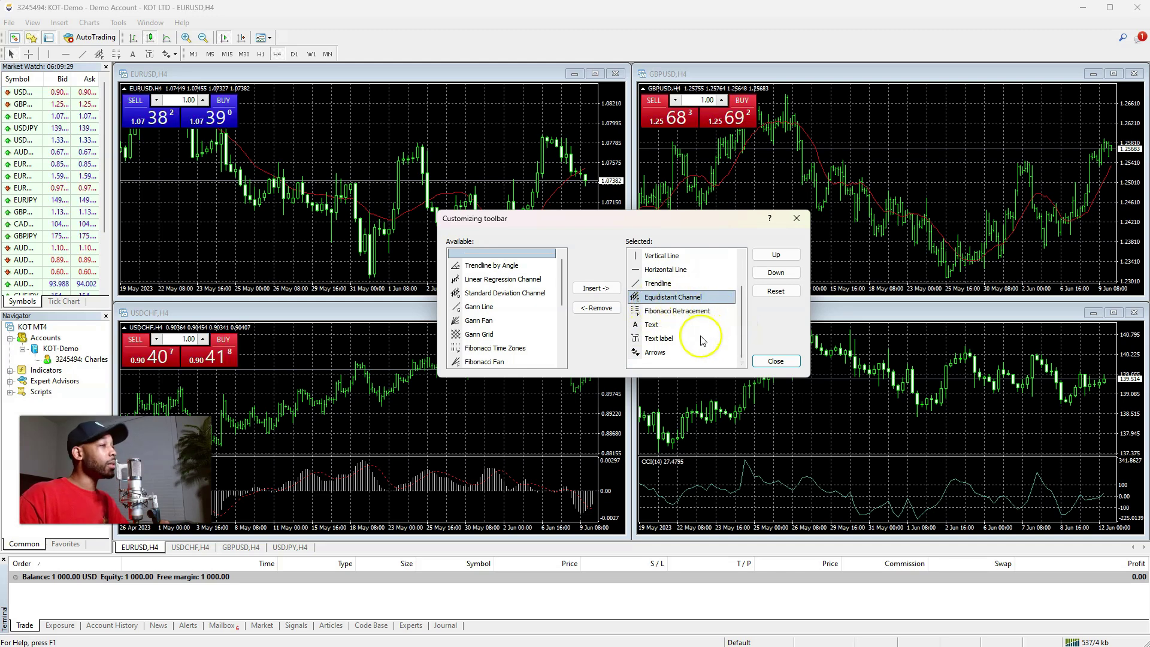
left_click(597, 308)
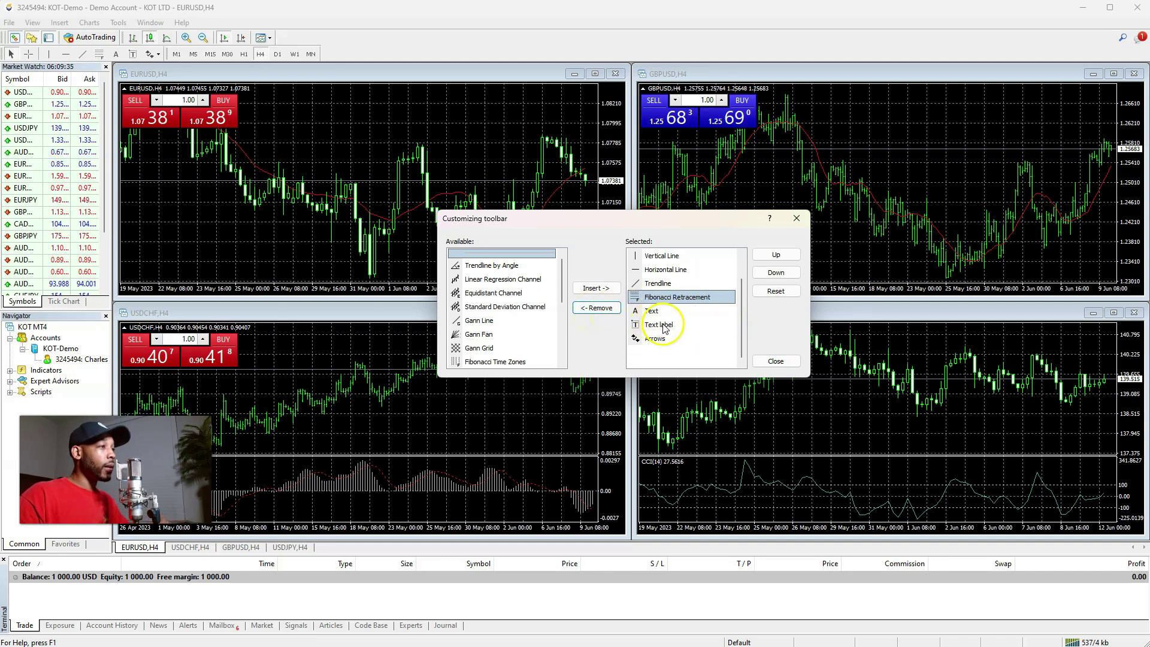
Step: Remove Text label and Arrows from the Line Studies toolbar and finish customizing it
left_click(657, 322)
left_click(596, 308)
left_click(596, 308)
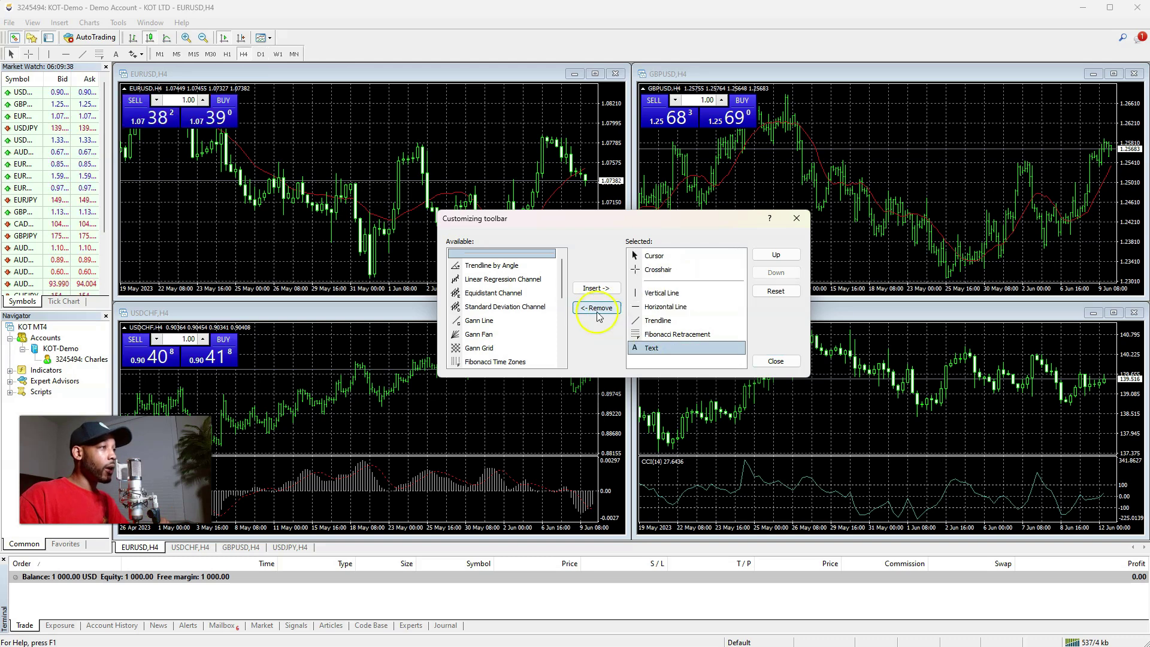
left_click(778, 362)
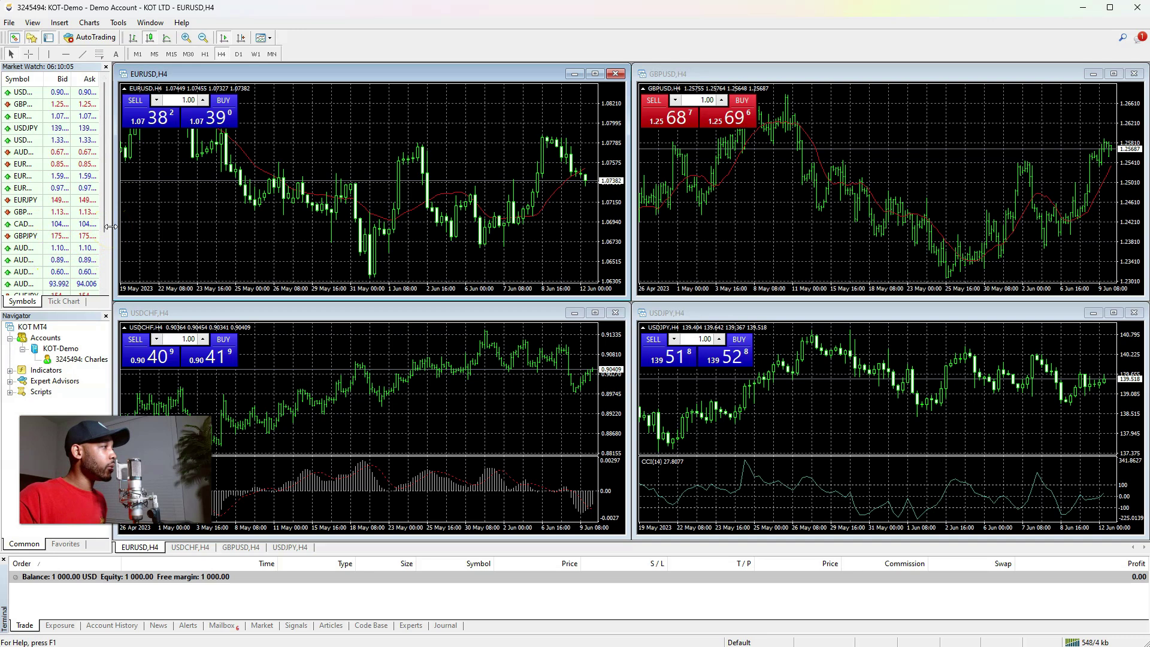
Step: Widen the Market Watch panel to show full symbol names and close the Navigator panel
left_click_drag(111, 227, 137, 235)
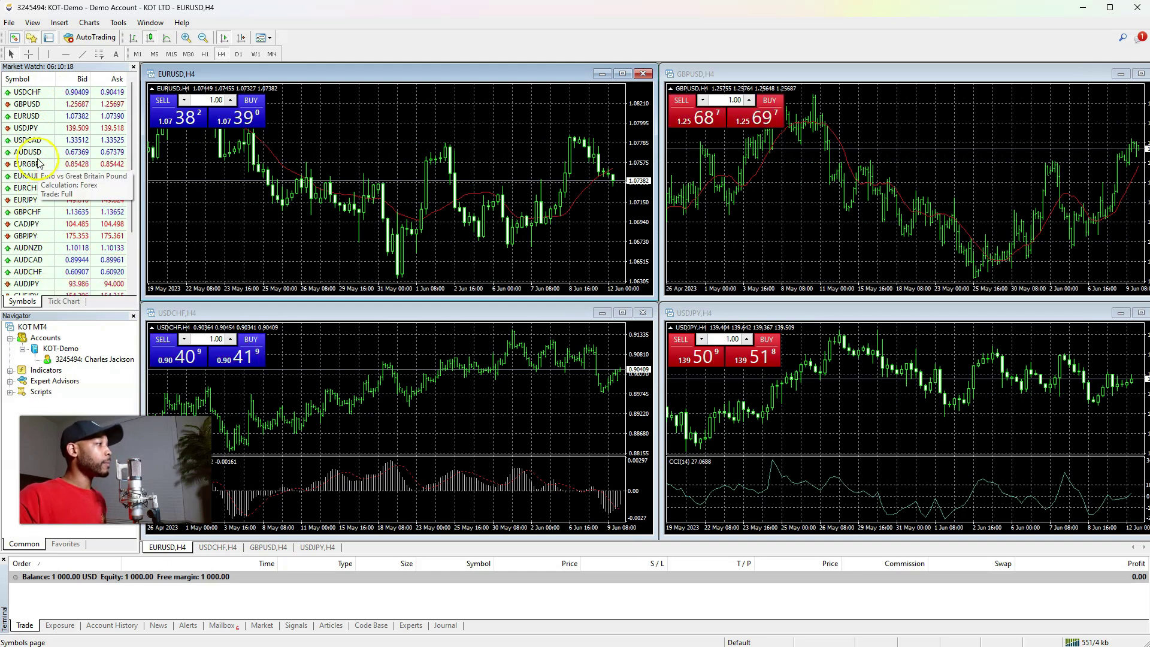
left_click(133, 317)
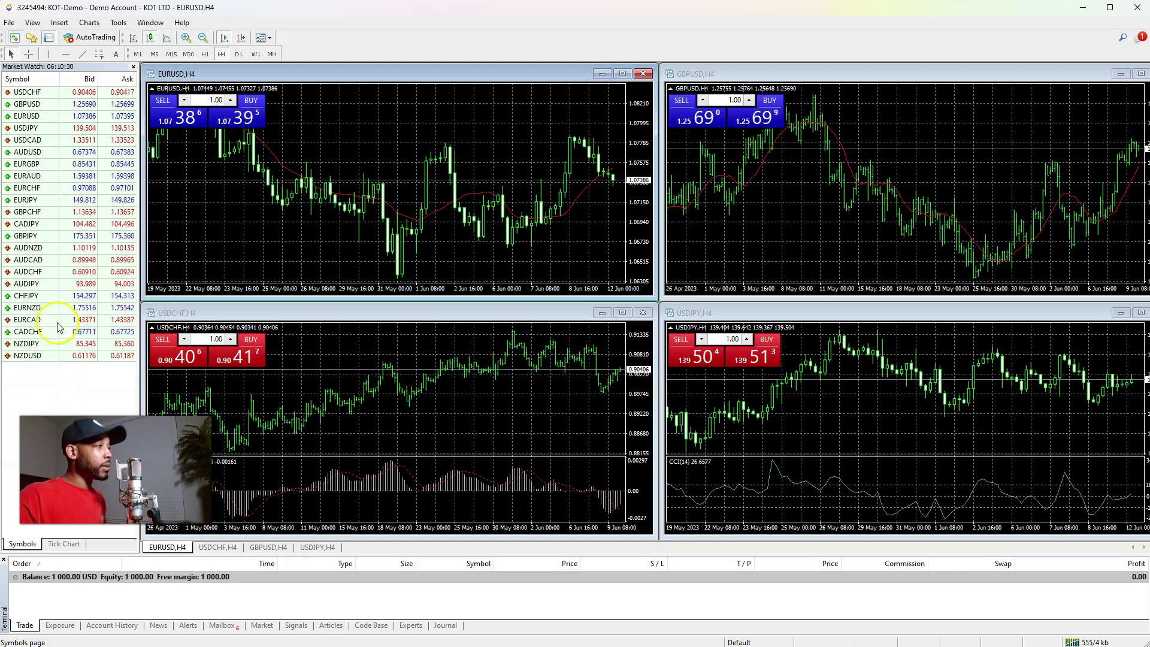
Step: Show all available symbols in Market Watch and look through the list
right_click(34, 376)
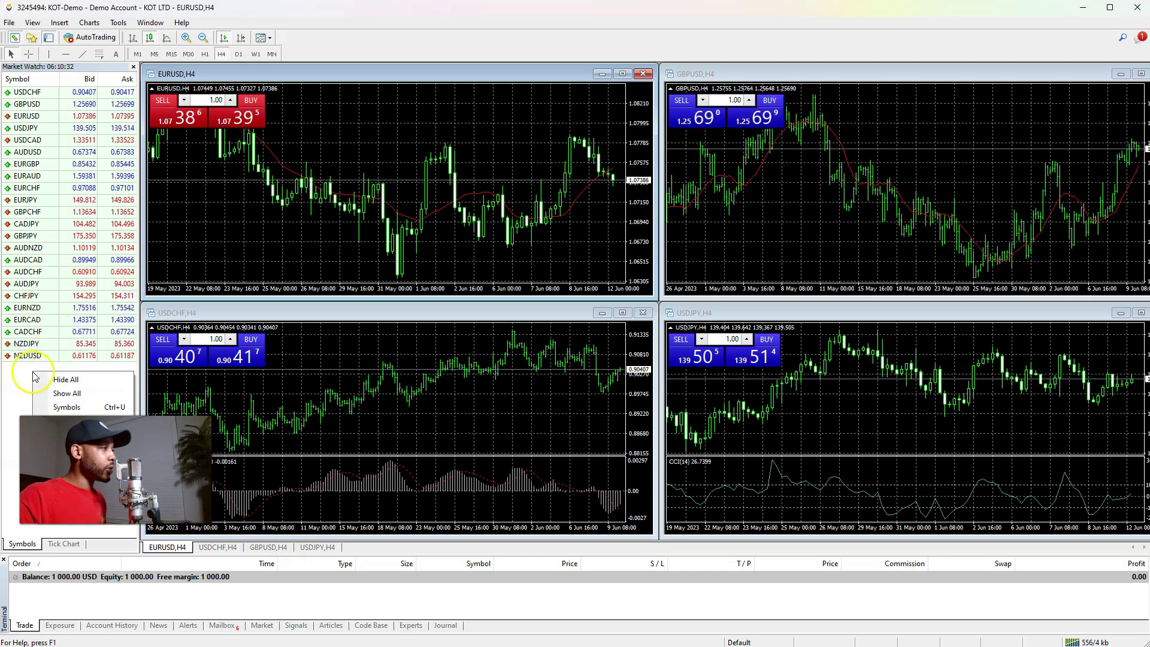
left_click(72, 395)
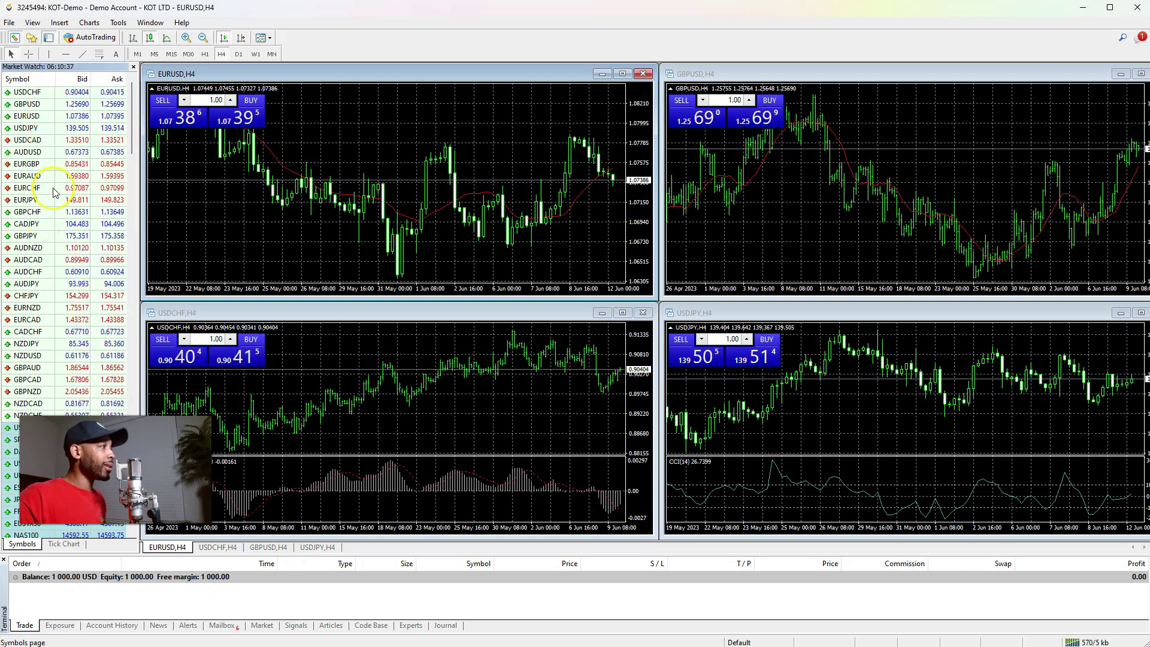
scroll(54, 190, "down", 8)
scroll(57, 194, "down", 15)
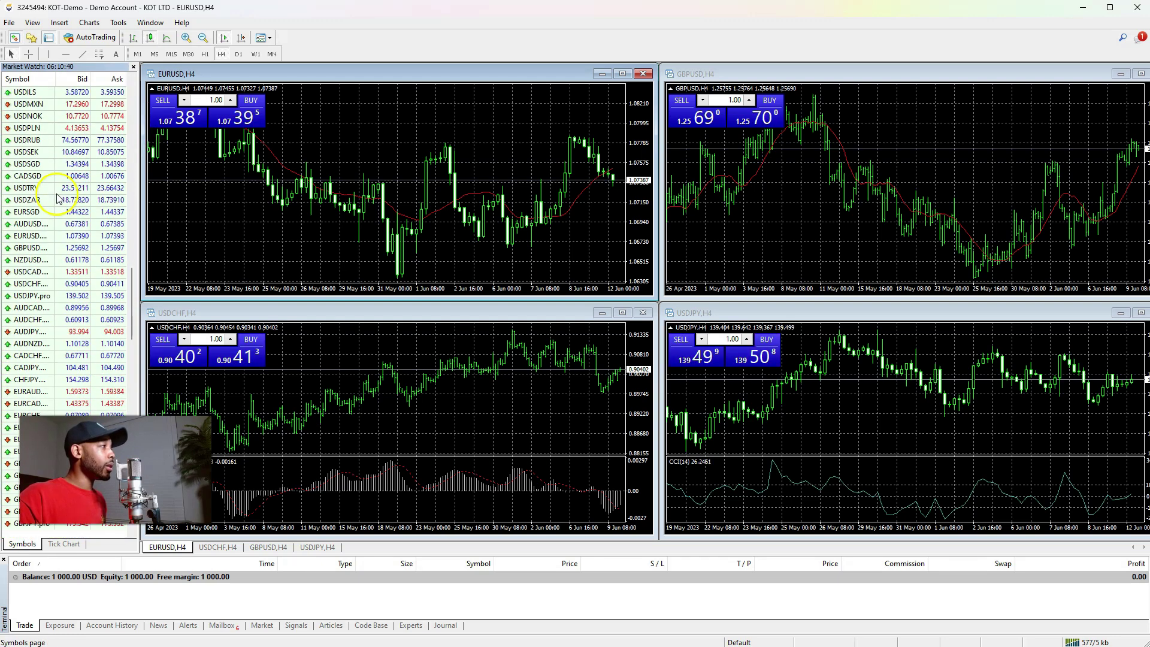
scroll(59, 199, "up", 20)
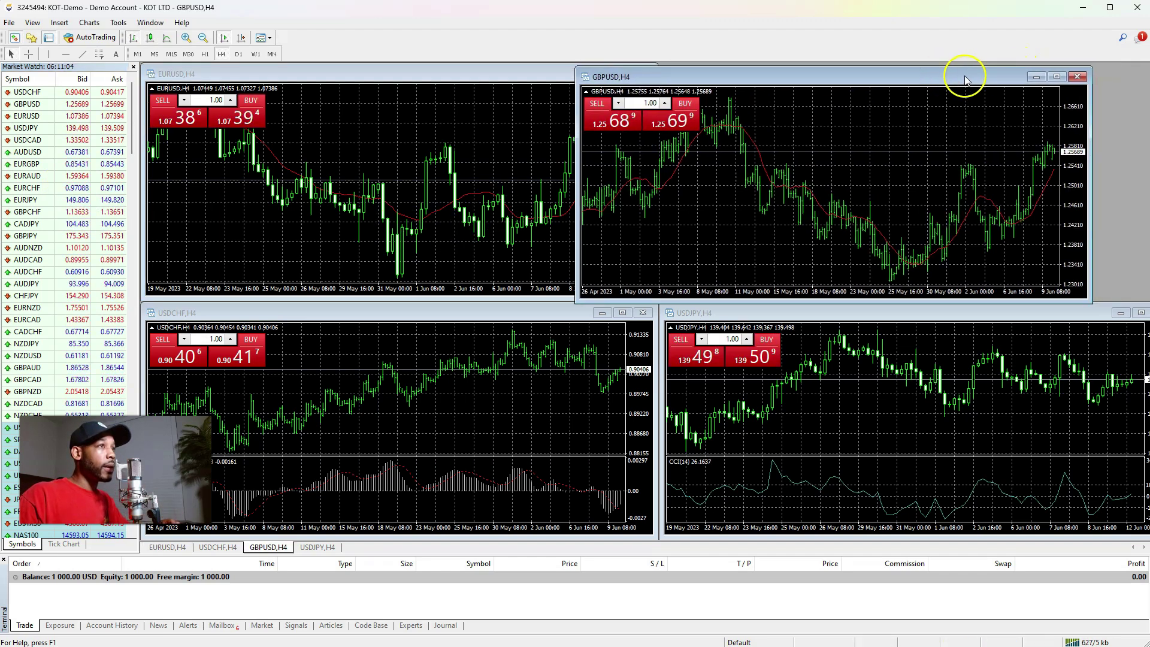
Step: Close the GBPUSD, USDJPY and USDCHF charts and maximize the EURUSD chart
key("ctrl+F4")
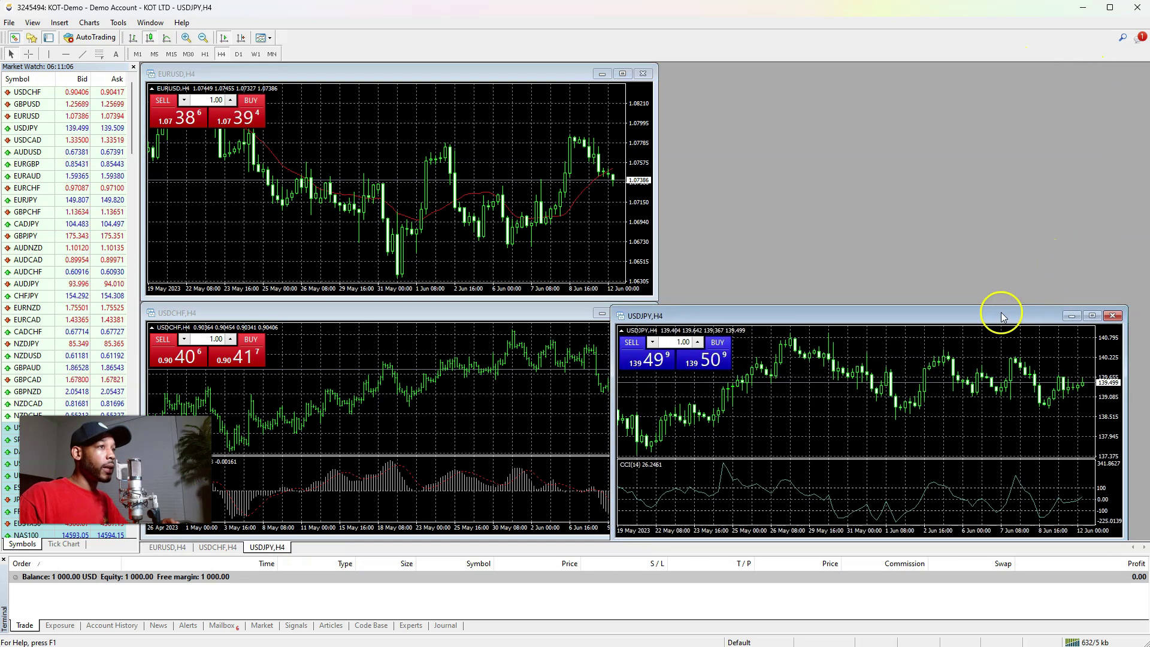
key("ctrl+F4")
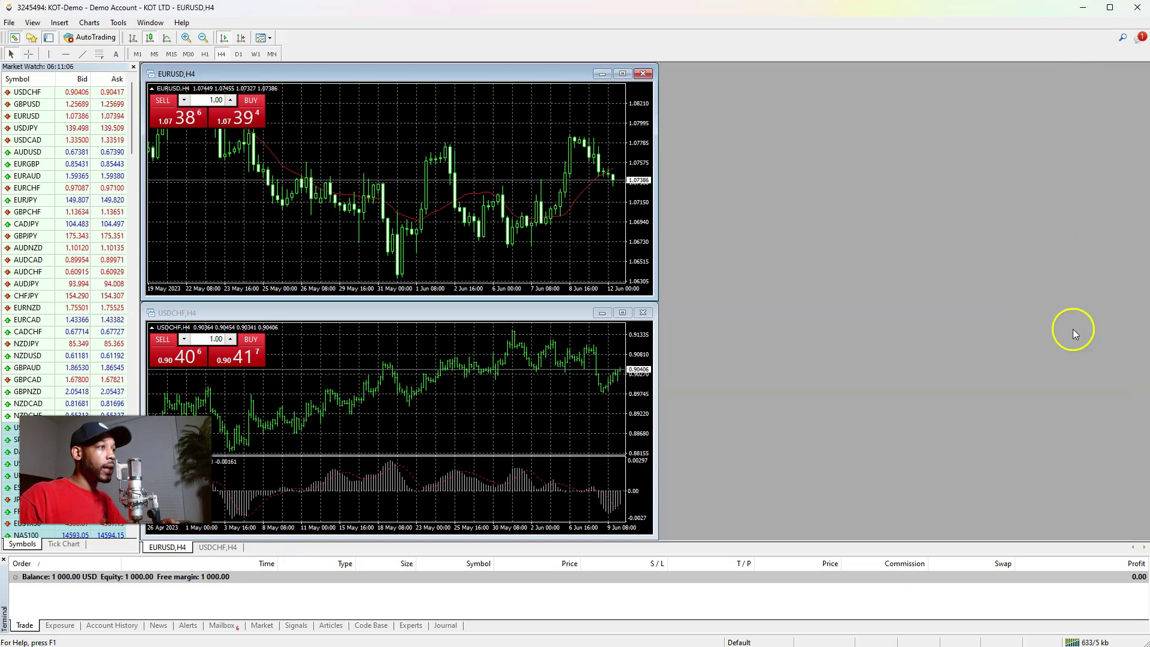
left_click(642, 312)
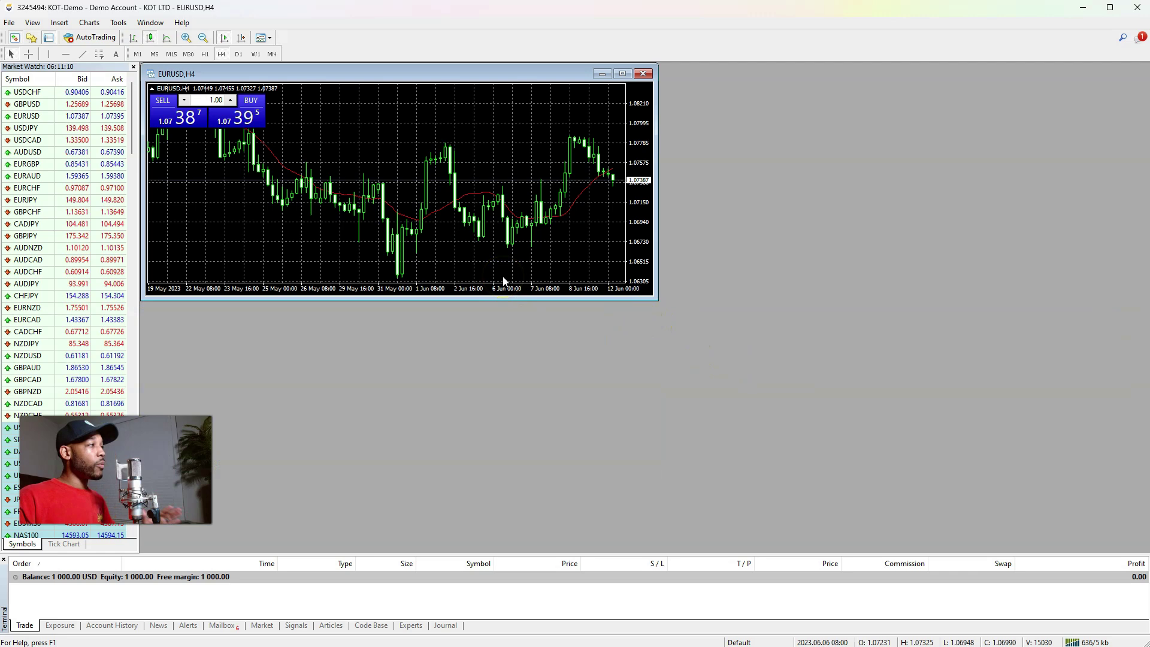
left_click(620, 74)
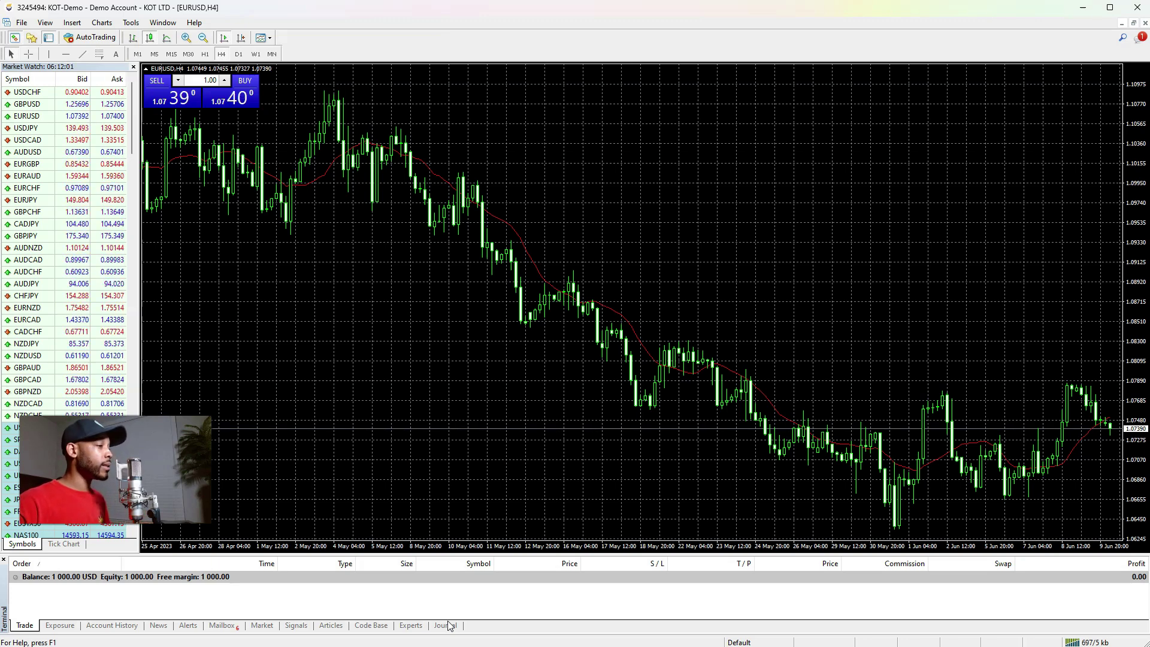
Step: Switch to Google Drive and download Ehlers-Fisher-transform.ex4, MM-Sessions (1) no labels.ex4 and TMAcentered &amp; bands 2.02 mtf.ex4 from the Trading Indicators folder
key("alt+Tab")
left_click(420, 560)
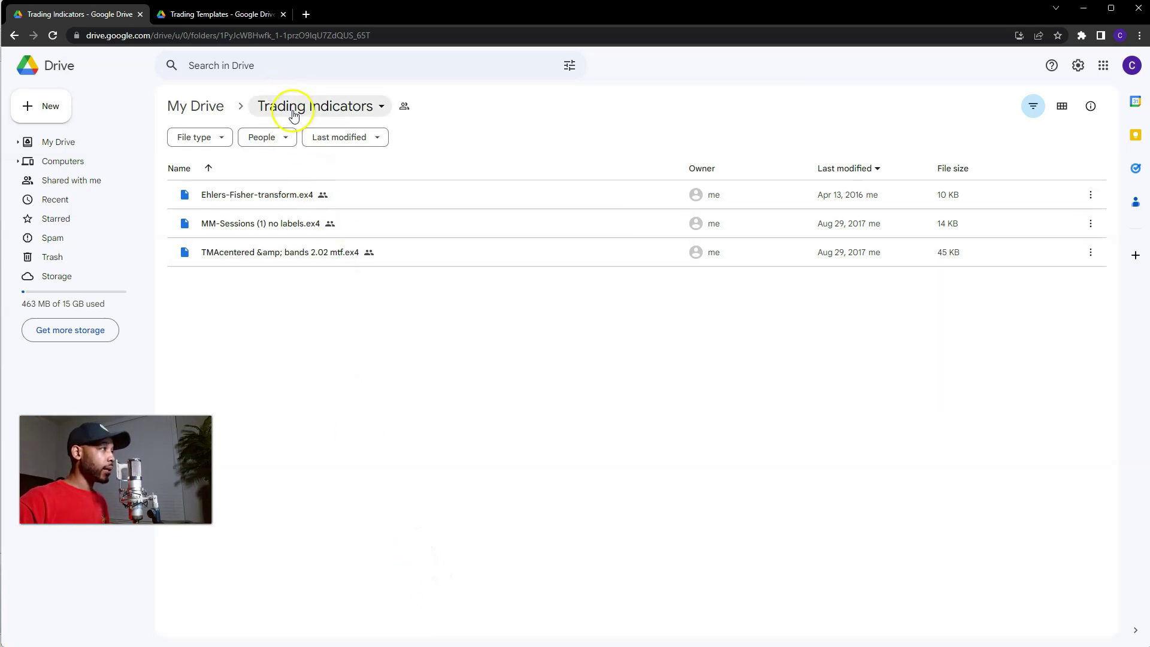
left_click(240, 18)
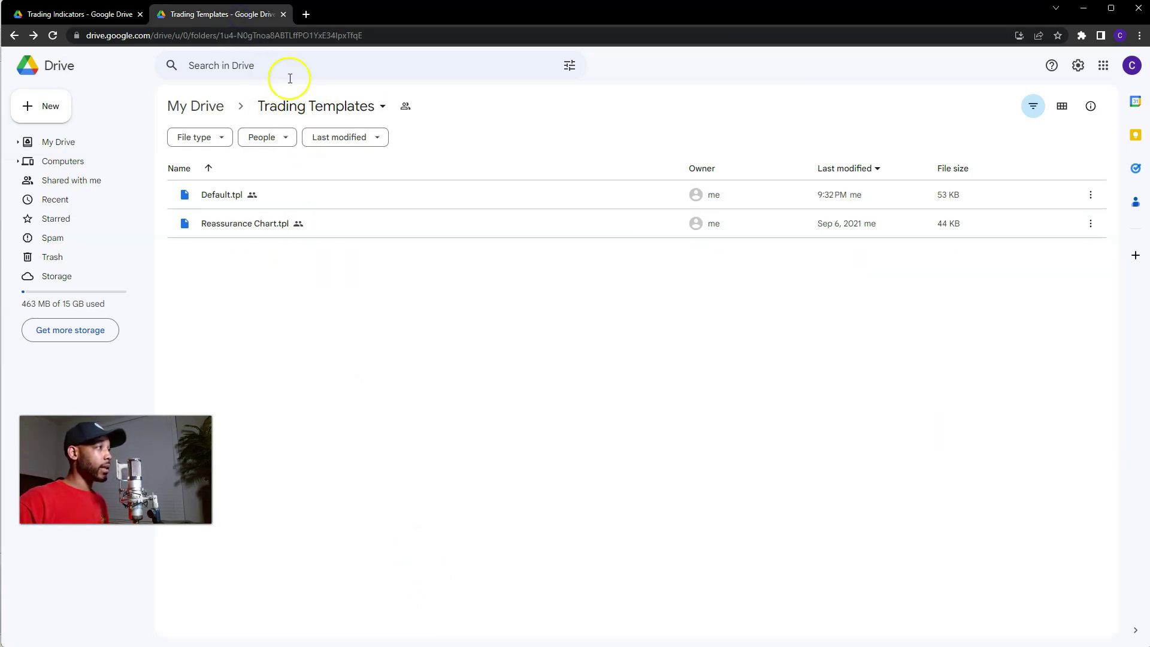
left_click(111, 26)
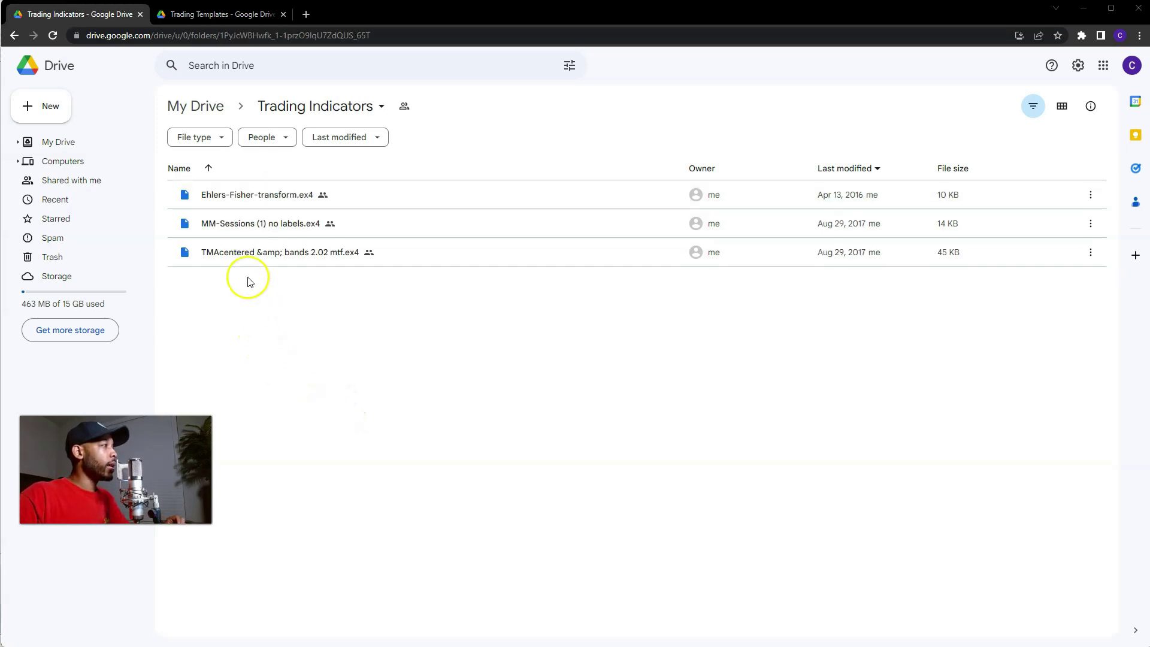
left_click(257, 200)
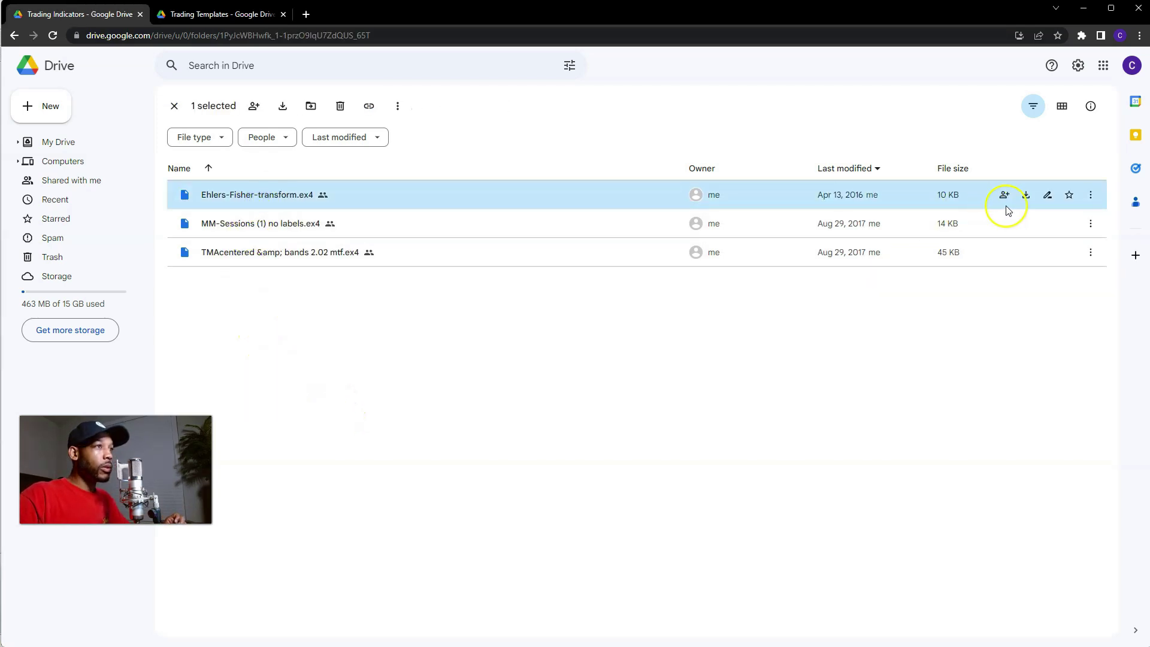
left_click(1026, 195)
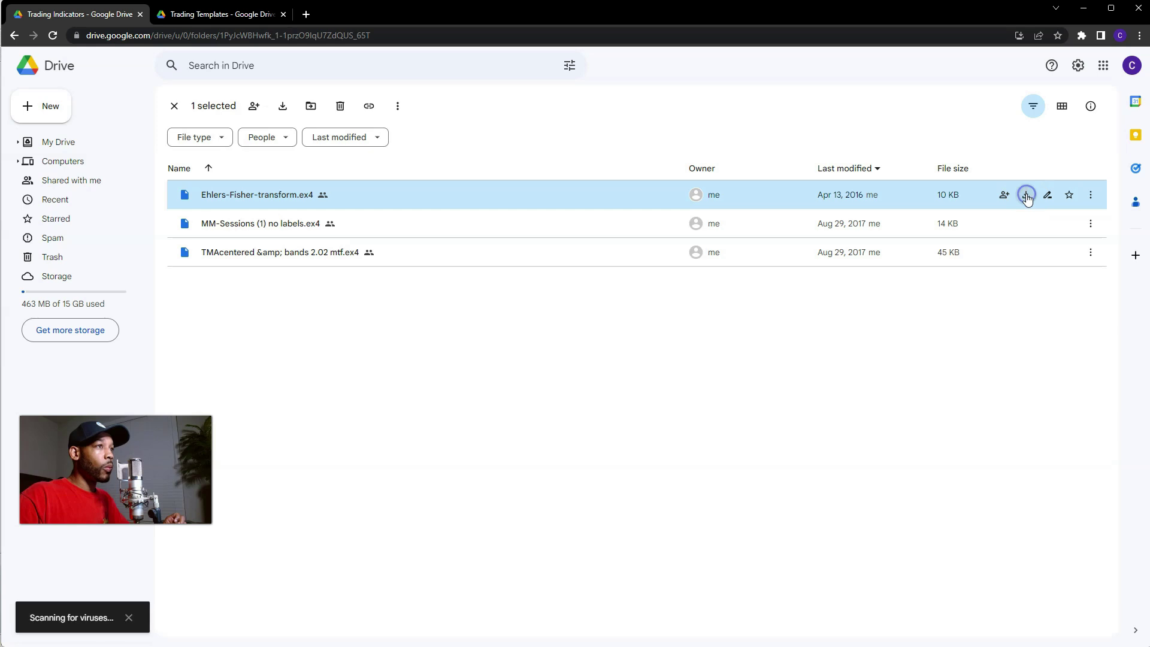
left_click(246, 227)
left_click(1025, 223)
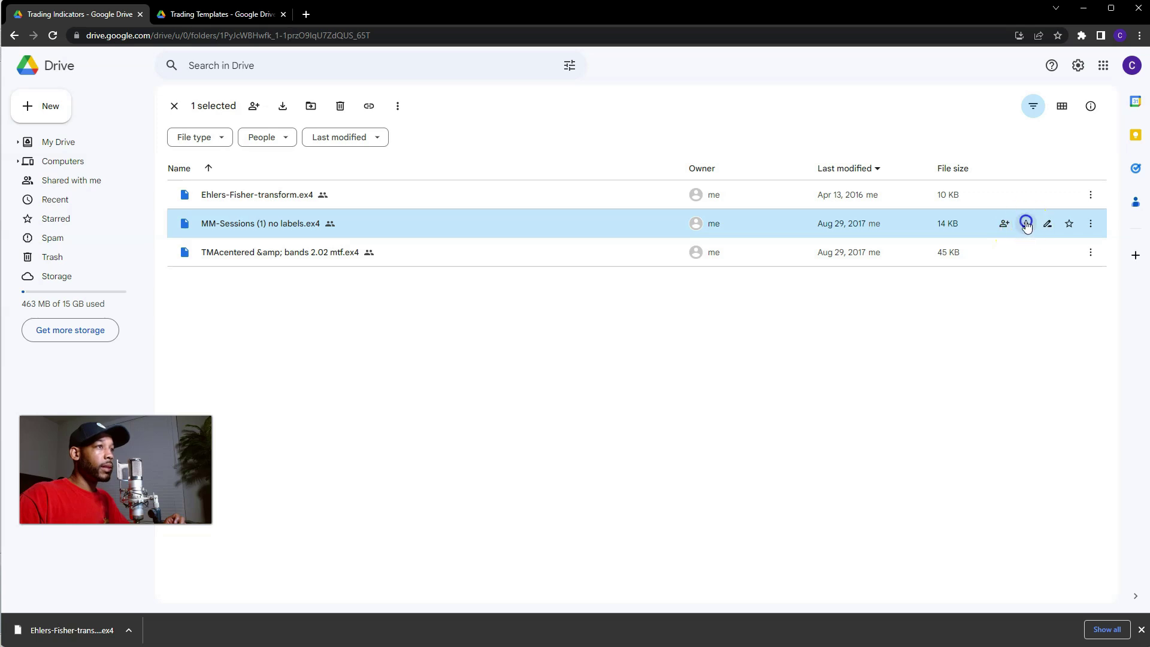
left_click(260, 257)
left_click(1025, 253)
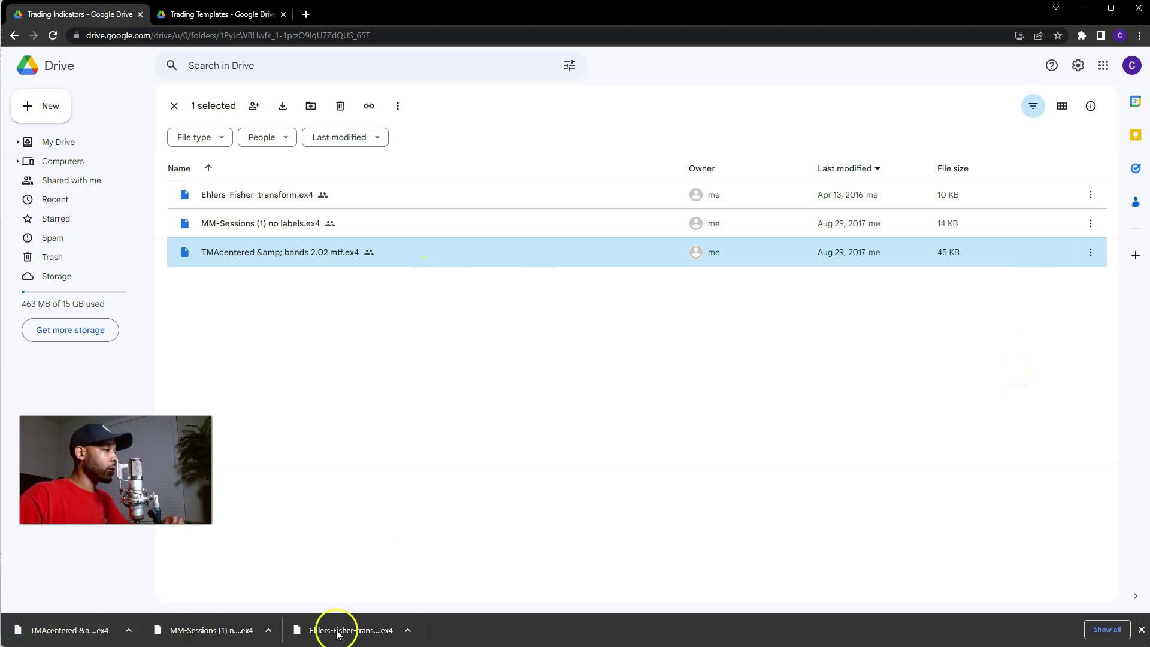
Step: Download Default.tpl and Reassurance Chart.tpl from the Trading Templates folder
left_click(223, 16)
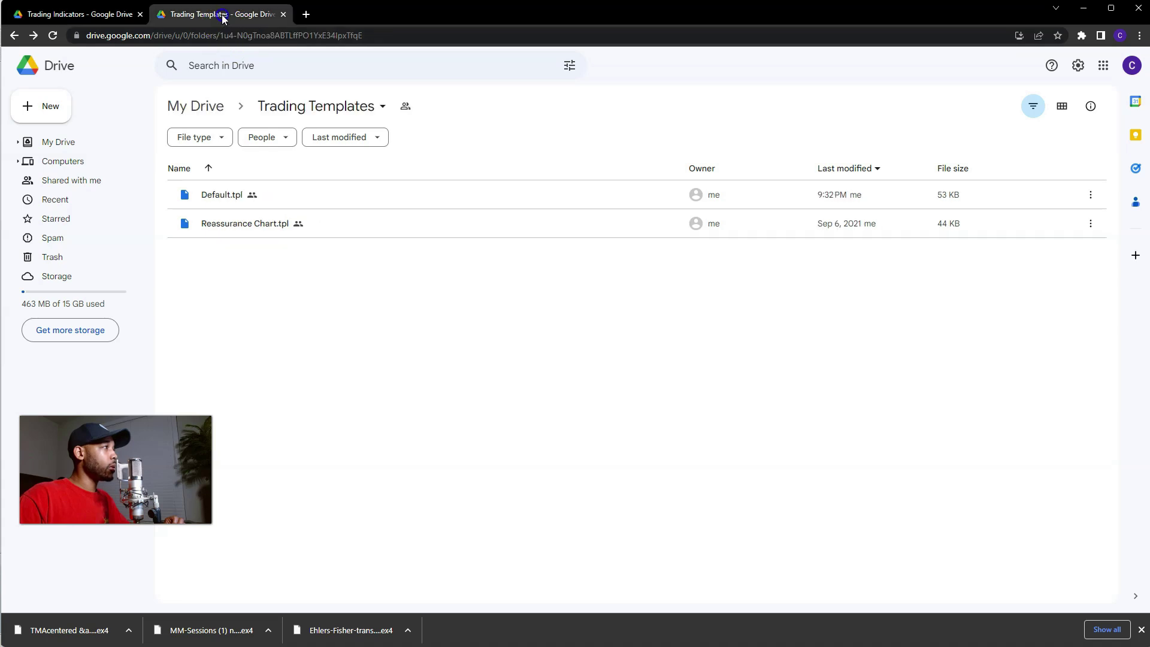
left_click(219, 196)
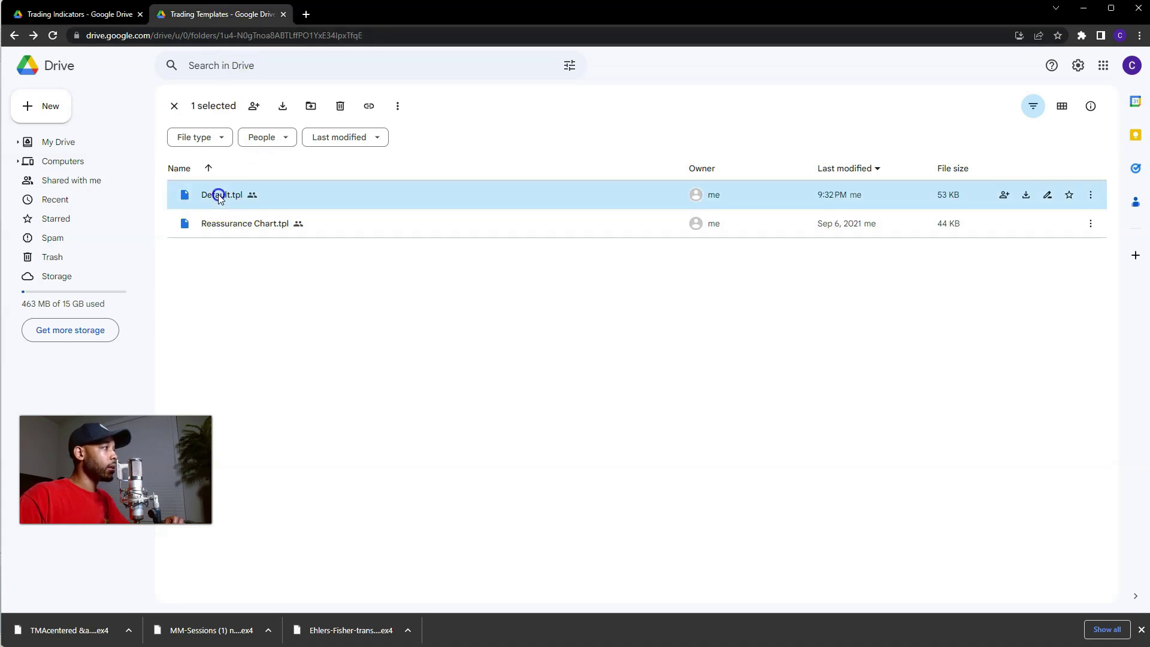
left_click(1027, 195)
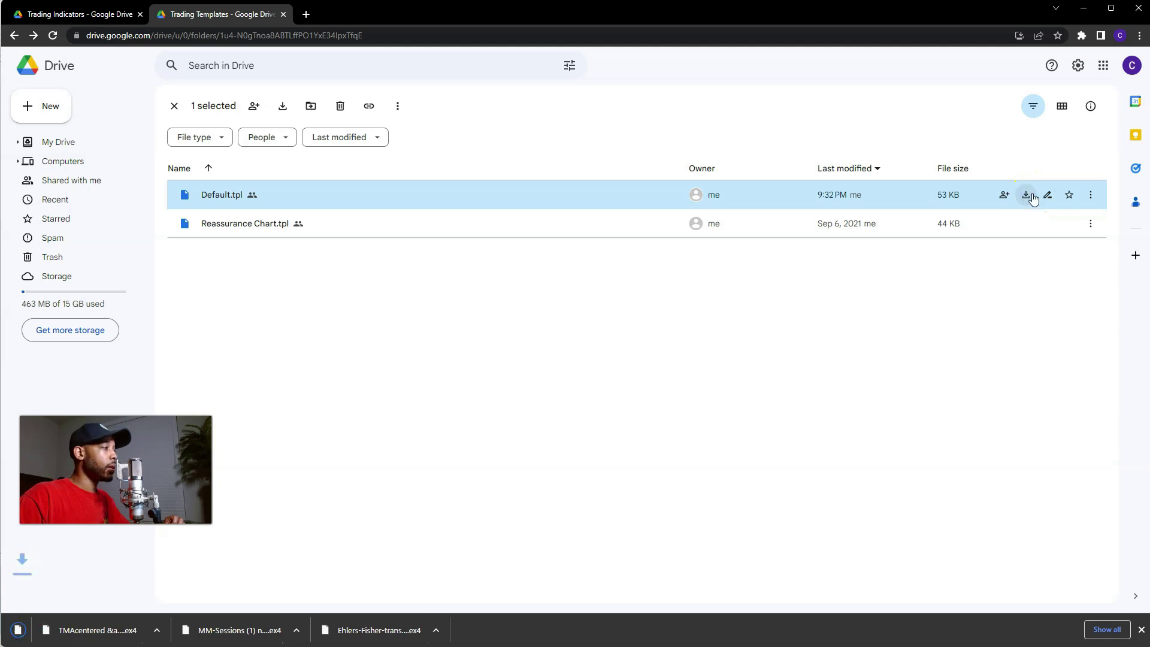
left_click(232, 227)
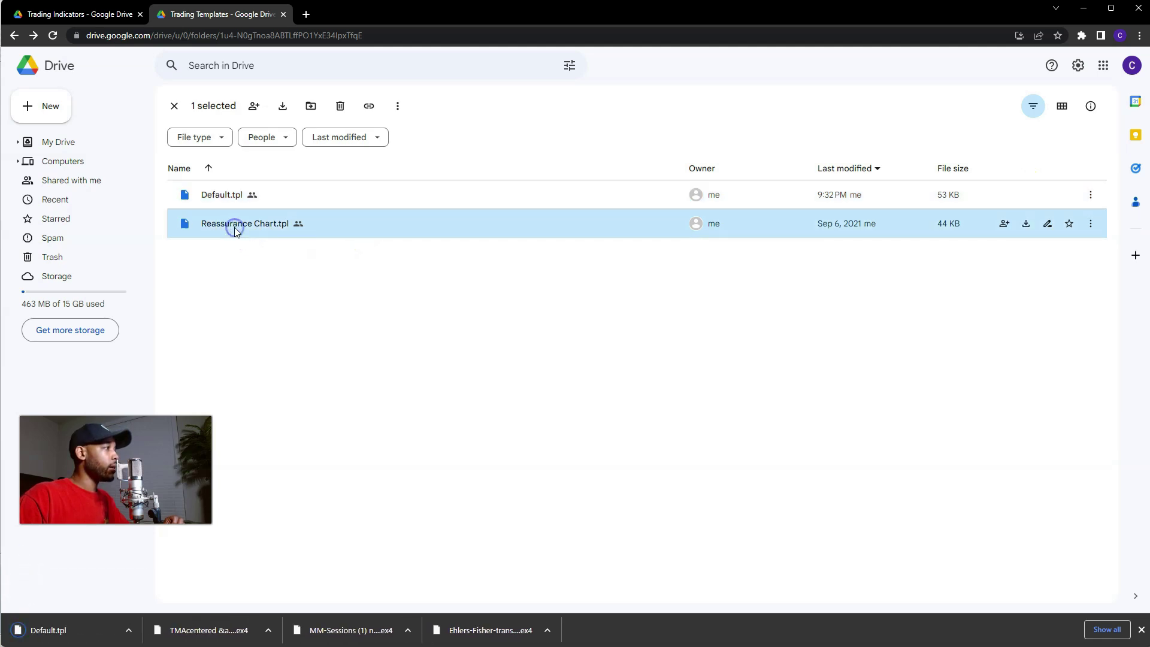
left_click(1025, 224)
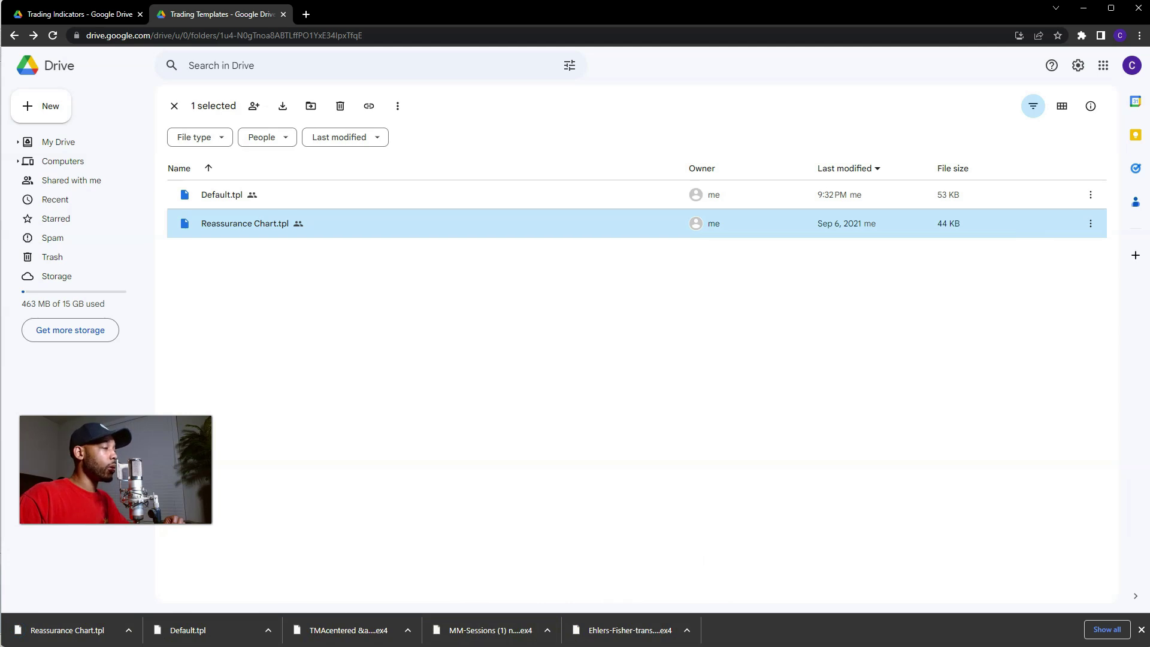
Step: Switch to File Explorer and create a folder named Trading Templates and Indys in Documents
key("alt+Tab")
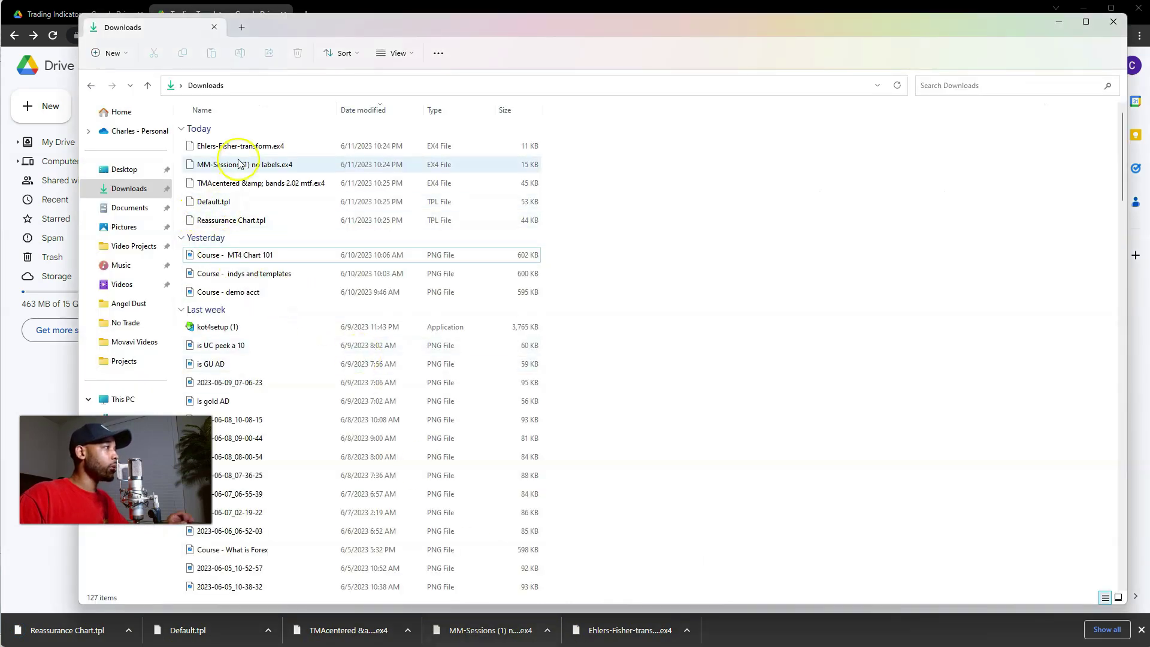
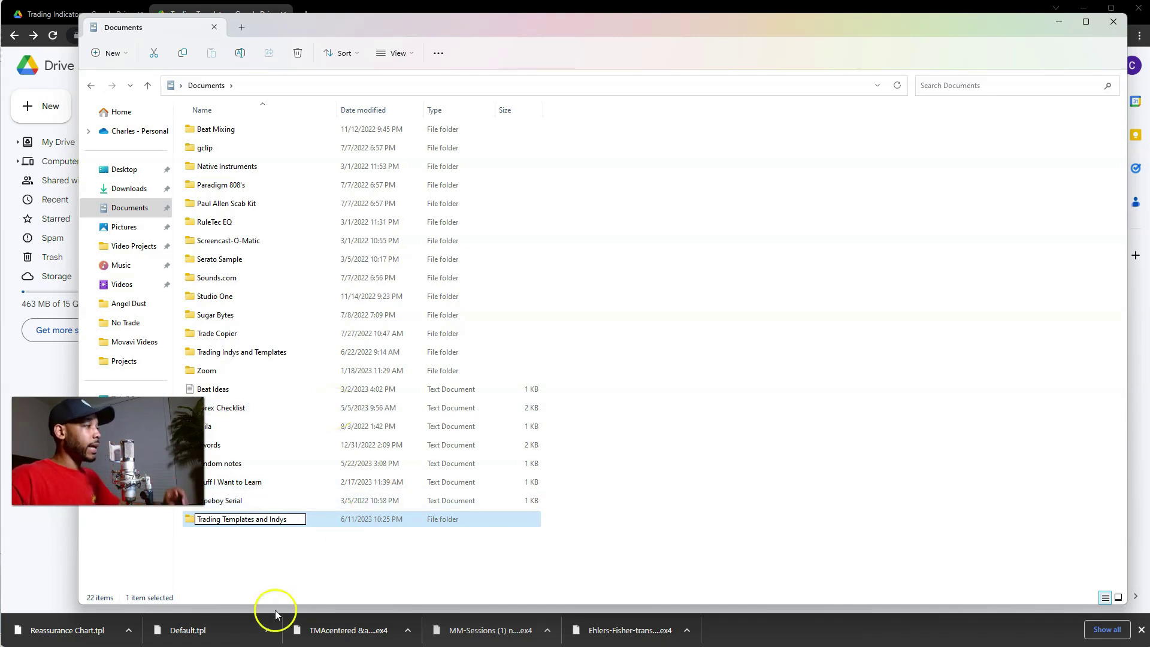
left_click(261, 574)
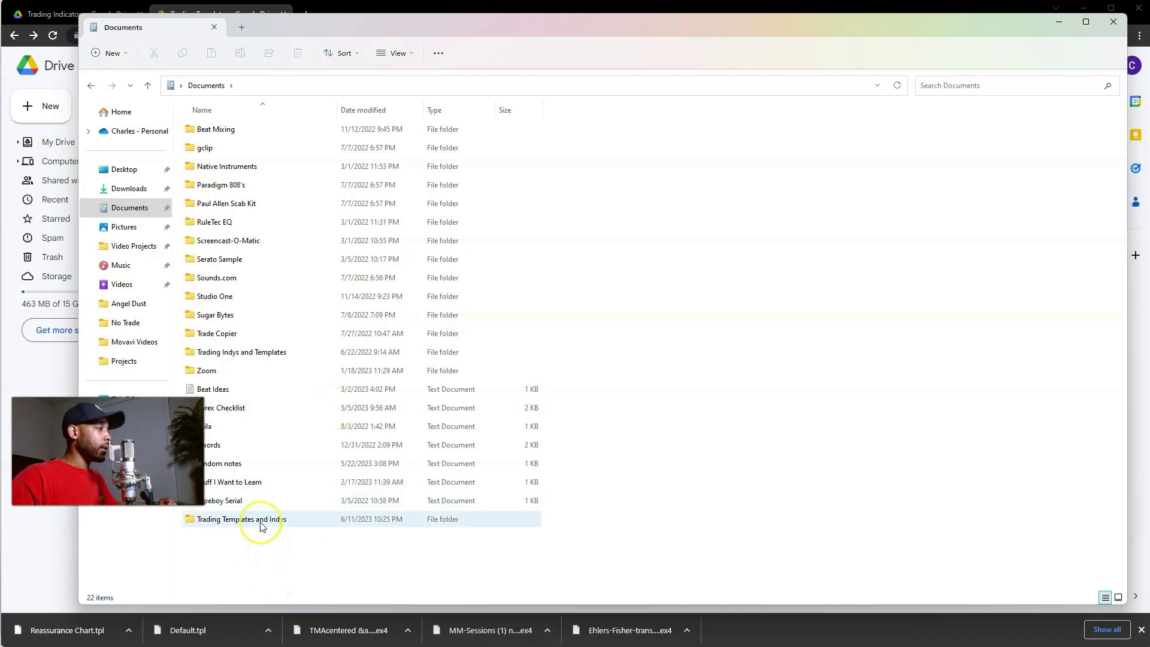
Step: Copy the five downloaded indicator and template files from Downloads into the Trading Templates and Indys folder in Documents
left_click(133, 189)
left_click(243, 146)
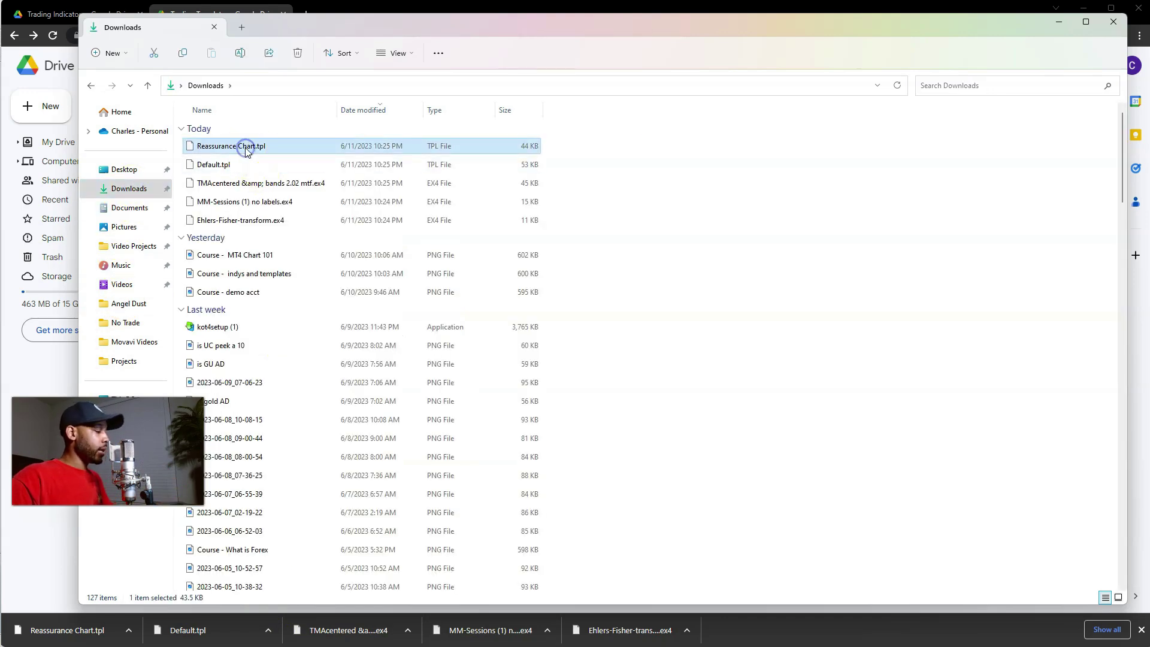
left_click(226, 220, "shift")
right_click(227, 222)
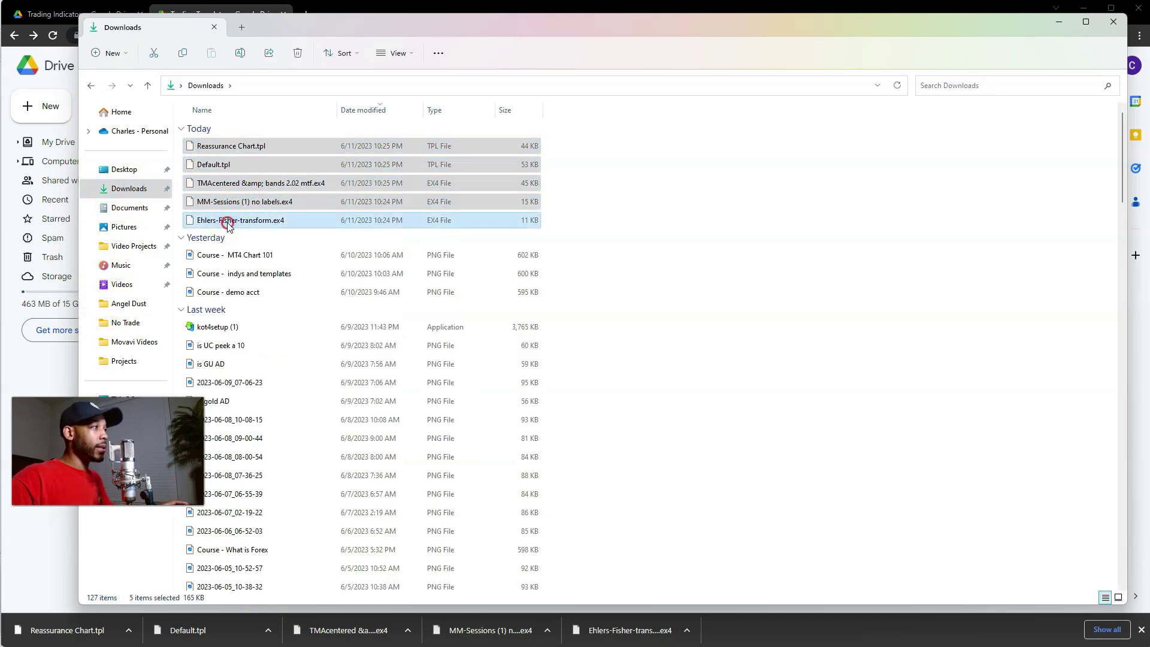
left_click(268, 237)
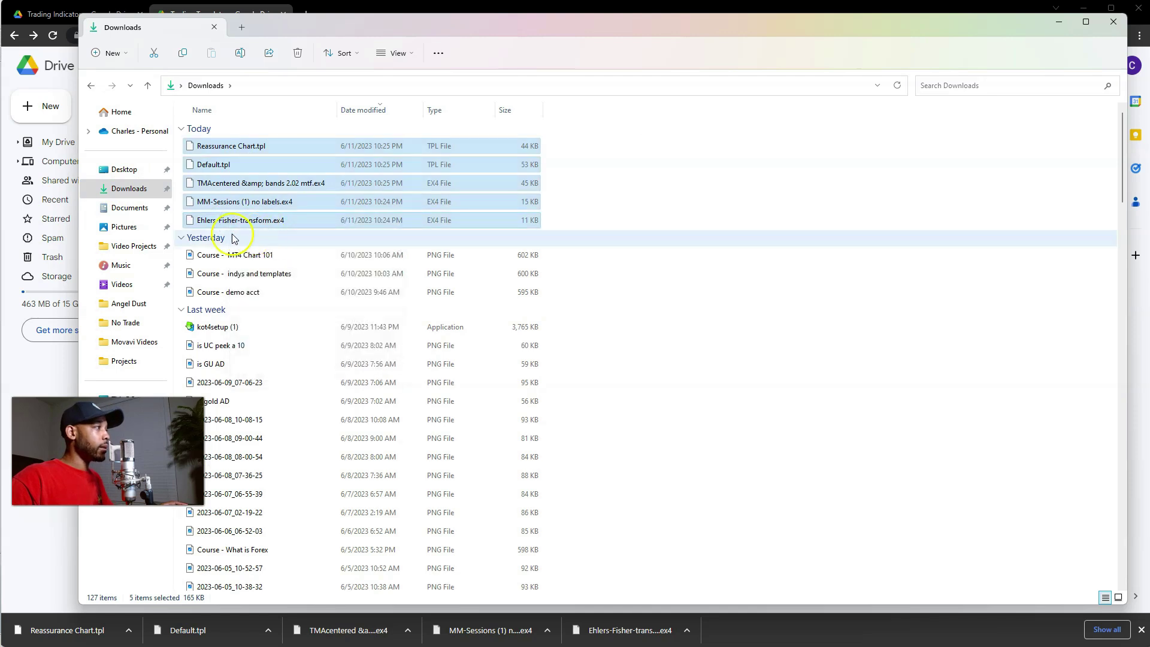
left_click(132, 207)
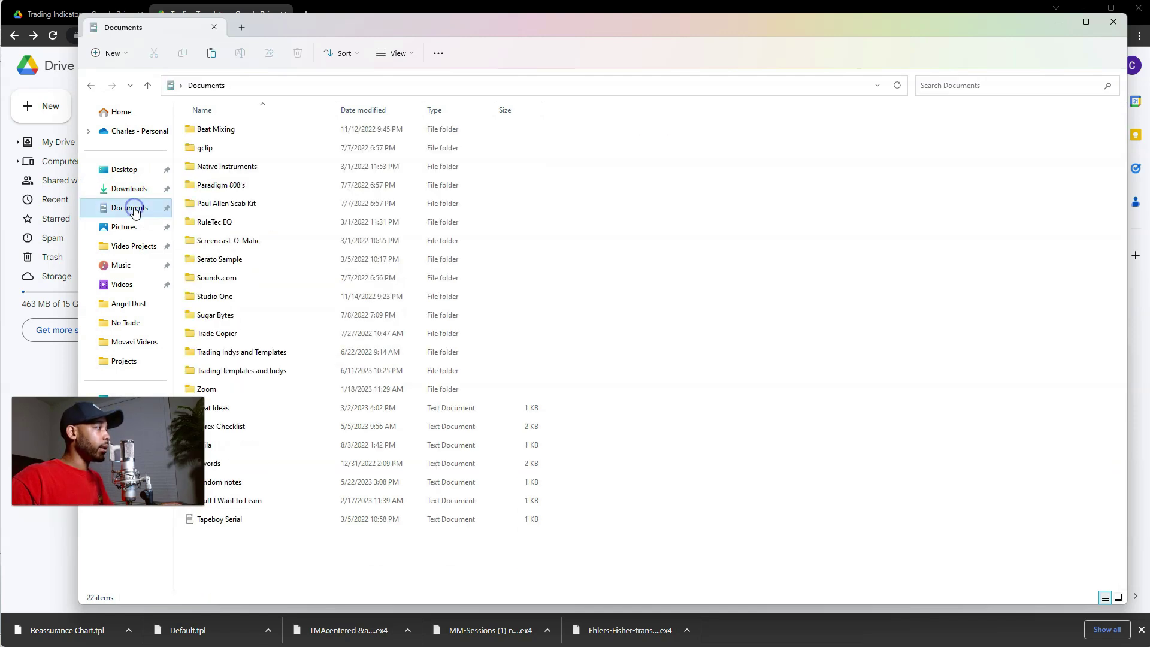
double_click(237, 370)
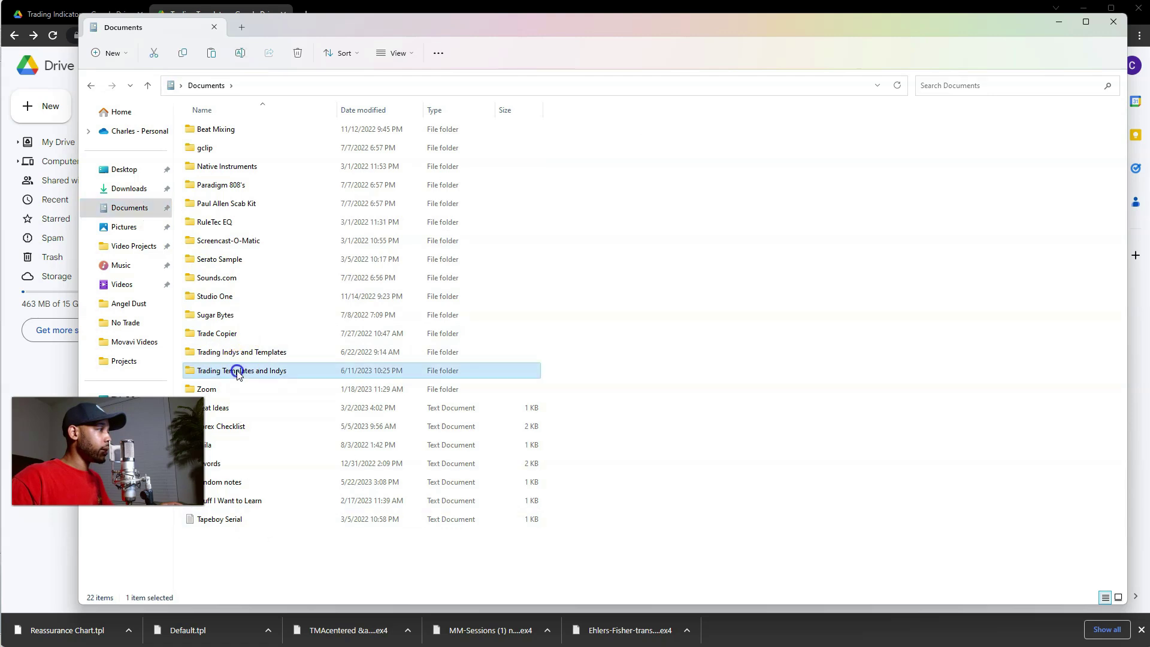
right_click(343, 315)
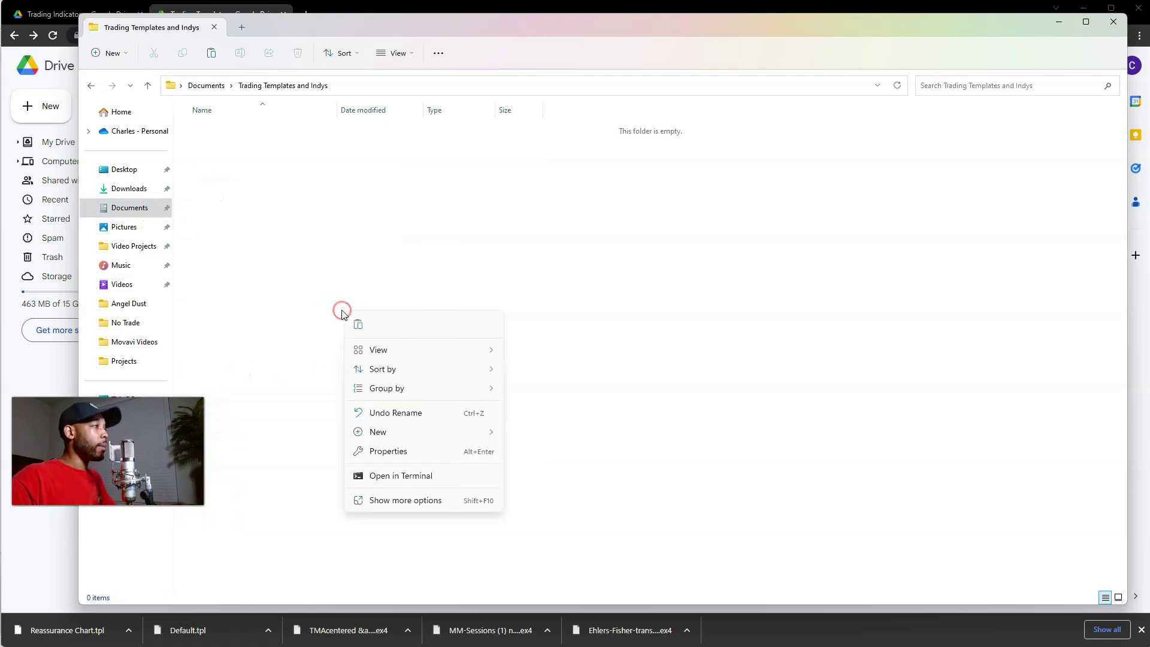
left_click(357, 325)
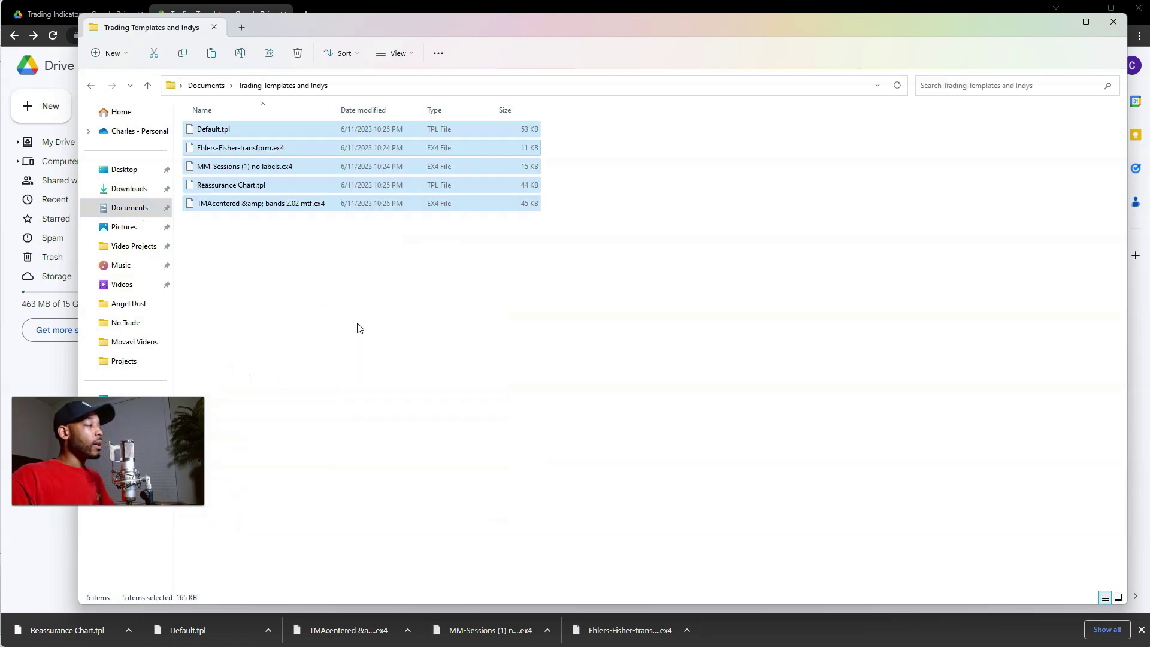
left_click(358, 327)
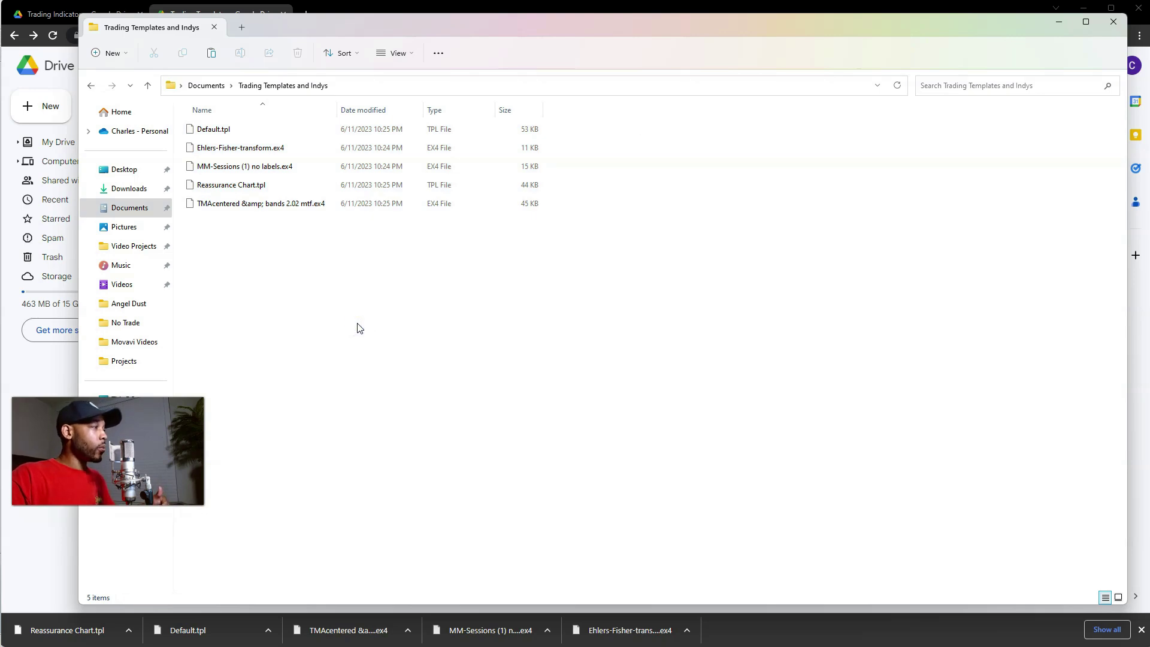
Step: Copy Ehlers-Fisher-transform.ex4, MM-Sessions (1) no labels.ex4 and TMAcentered &amp; bands 2.02 mtf.ex4 from the Trading Indys and Templates folder in Documents
left_click(128, 188)
left_click(272, 220)
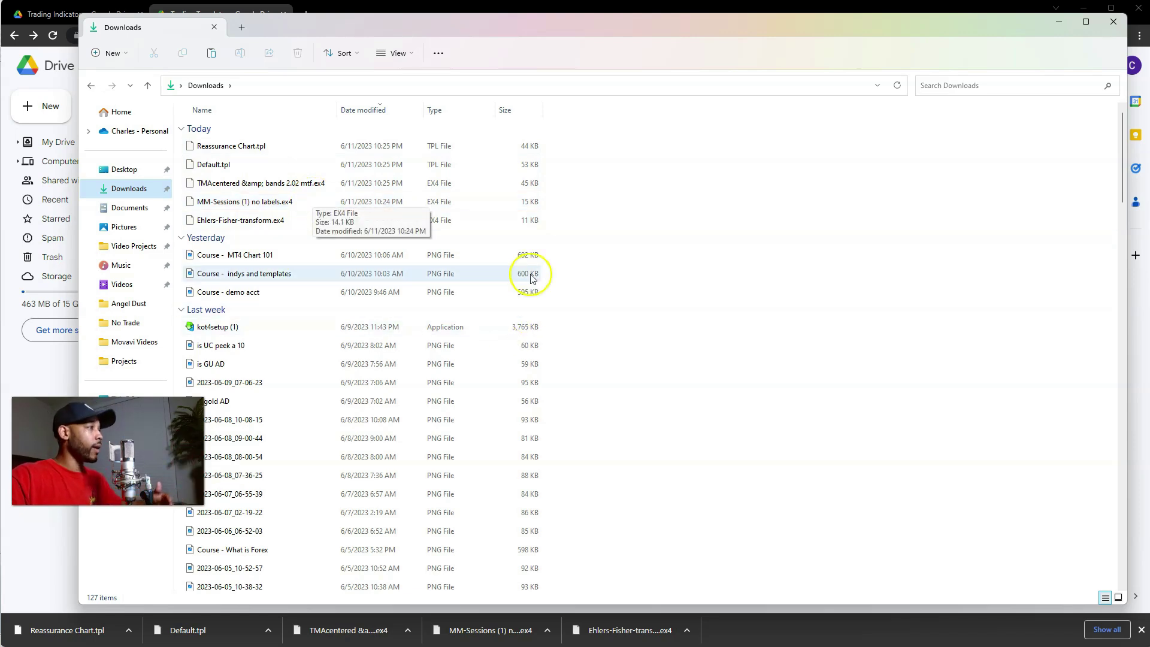
left_click(132, 208)
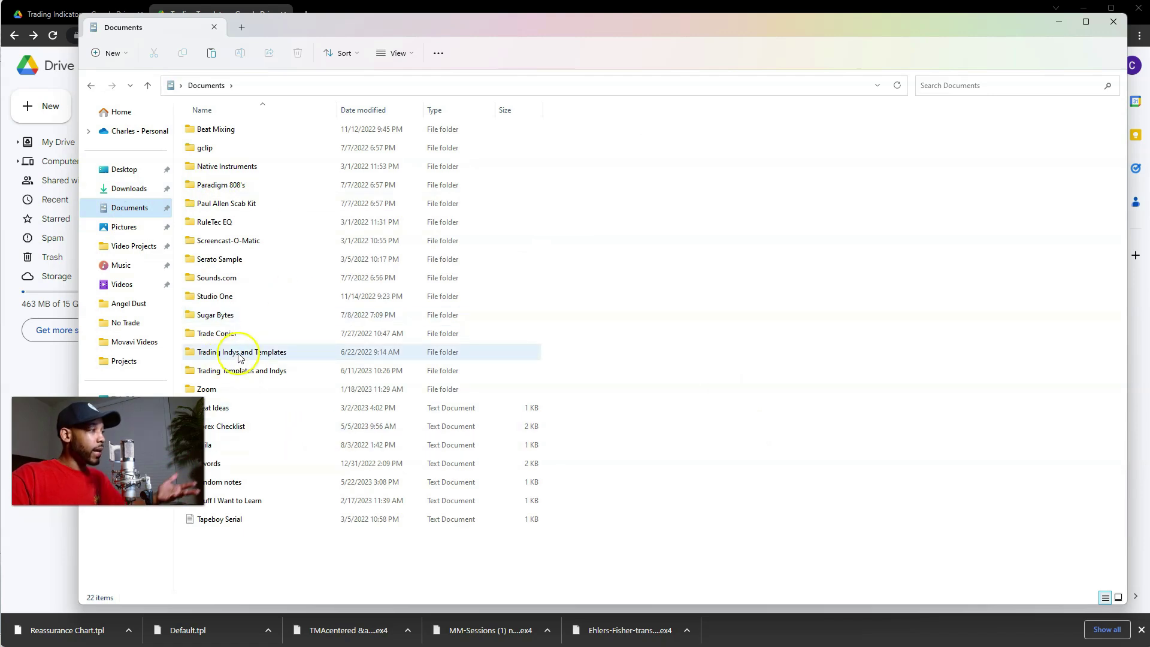
double_click(239, 353)
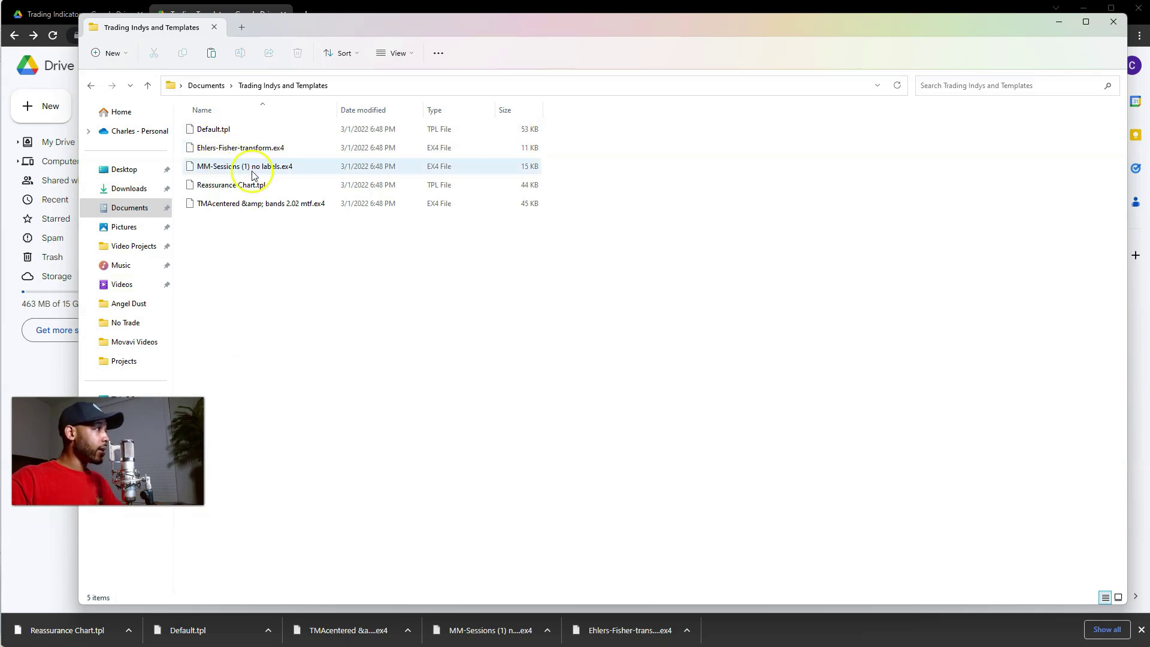
left_click(226, 151)
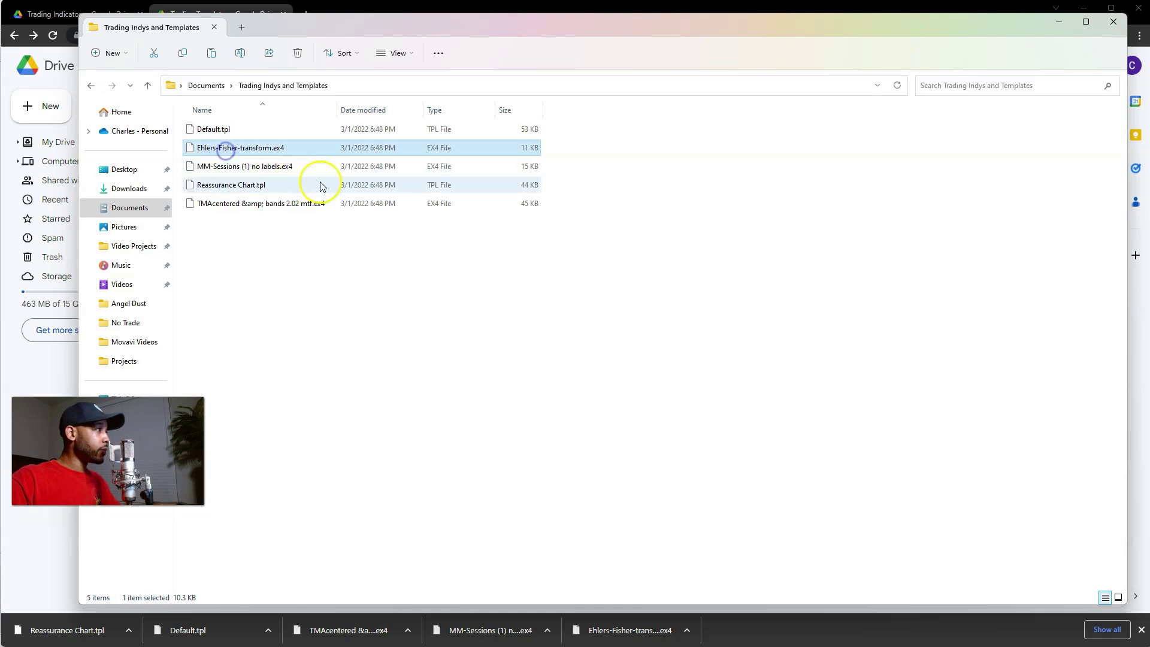
left_click(244, 173, "ctrl")
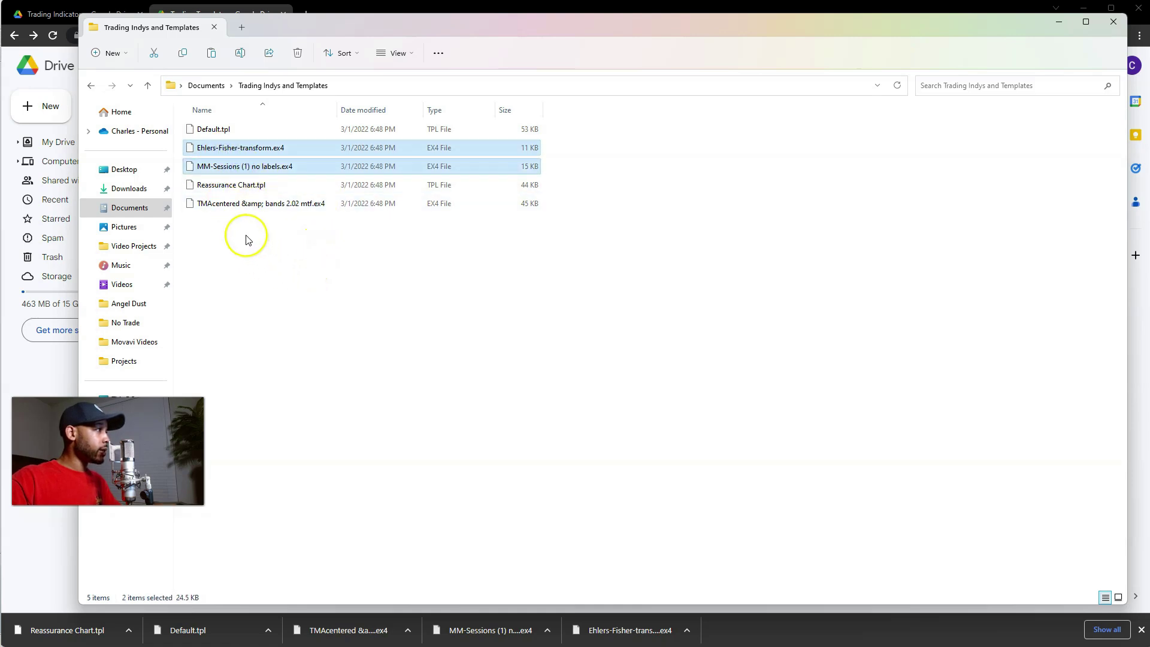
left_click(229, 205, "ctrl")
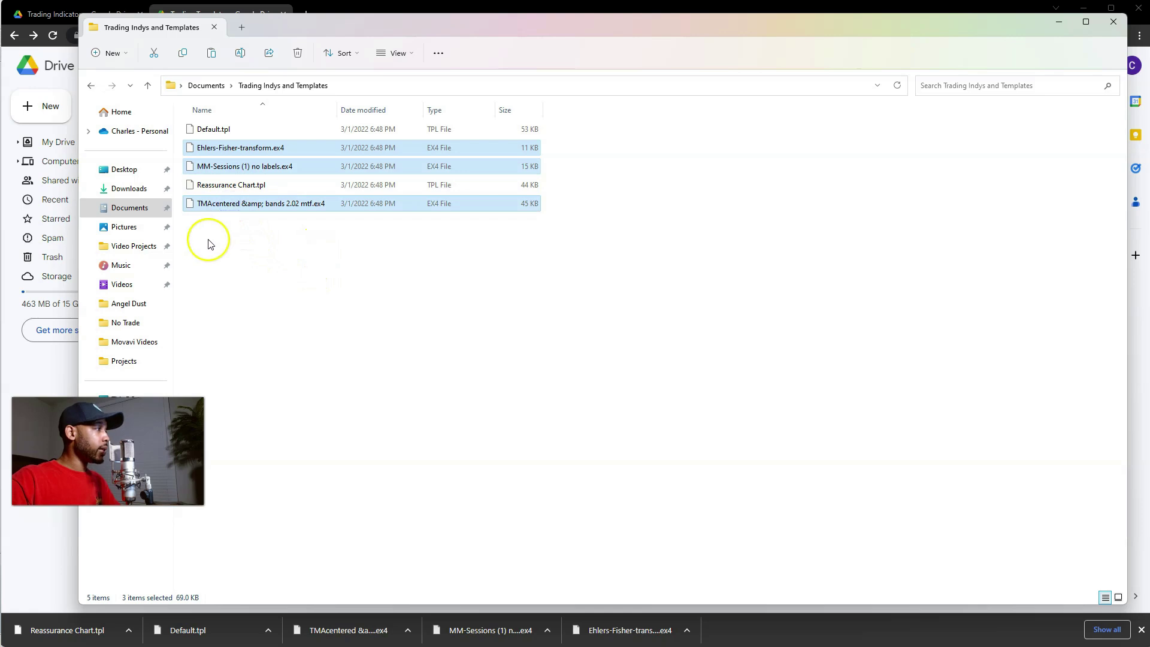
right_click(234, 209)
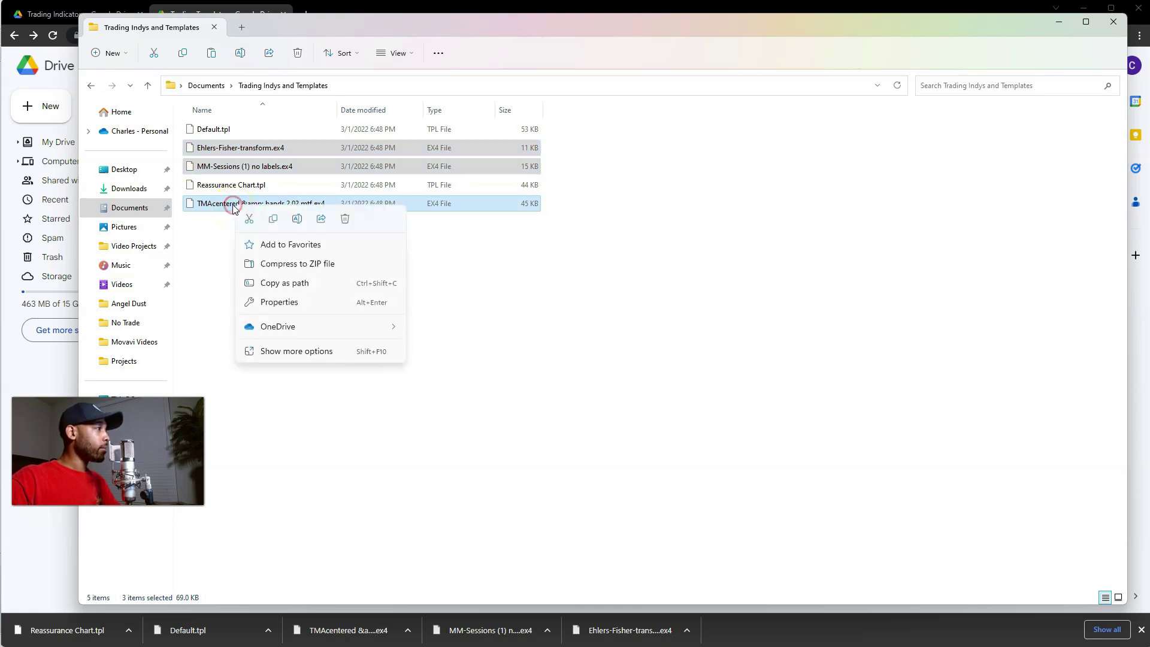
left_click(273, 220)
Step: Switch to MetaTrader 4, open its data folder and paste the three copied indicator files into the Indicators folder inside MQL4
left_click(295, 251)
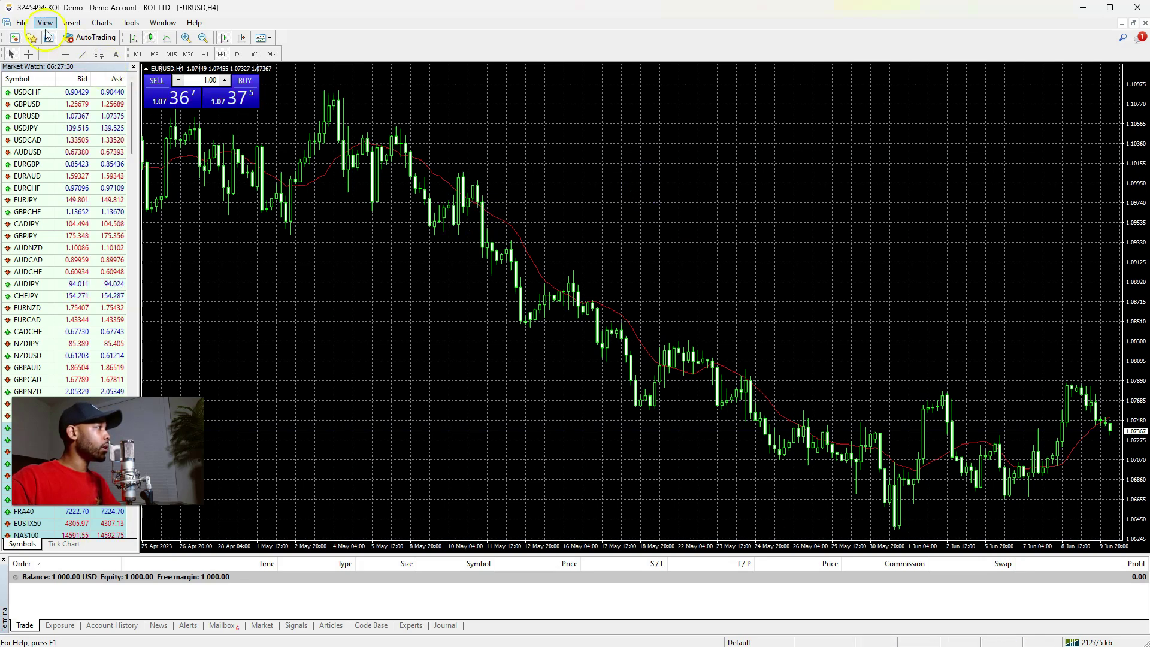
left_click(27, 23)
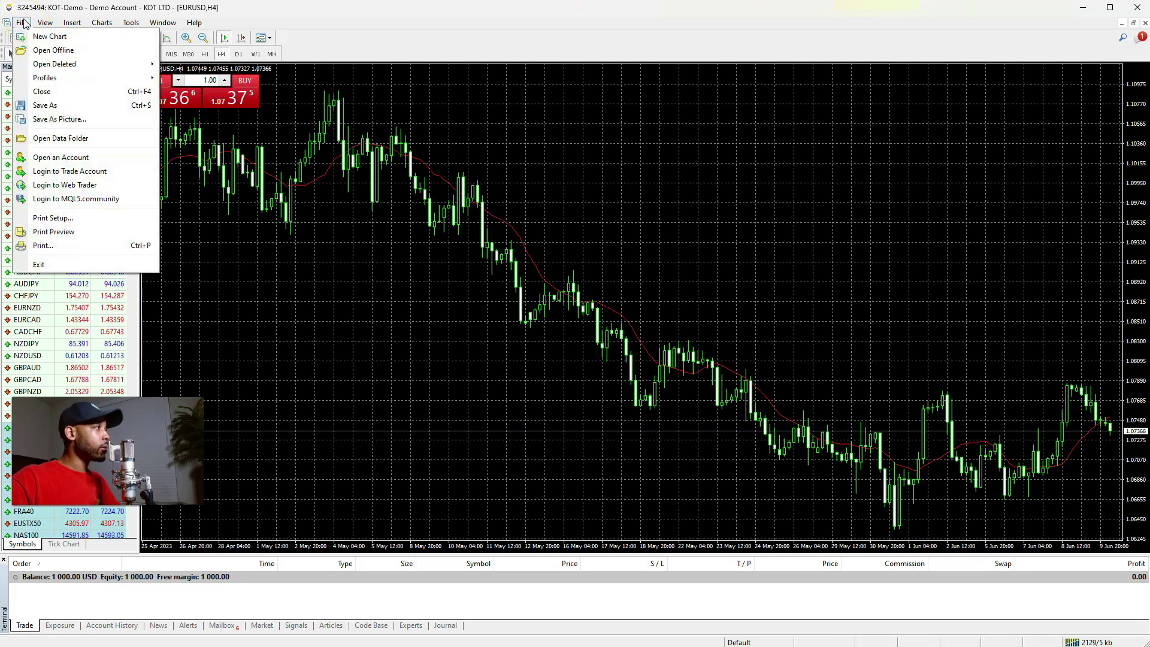
left_click(66, 142)
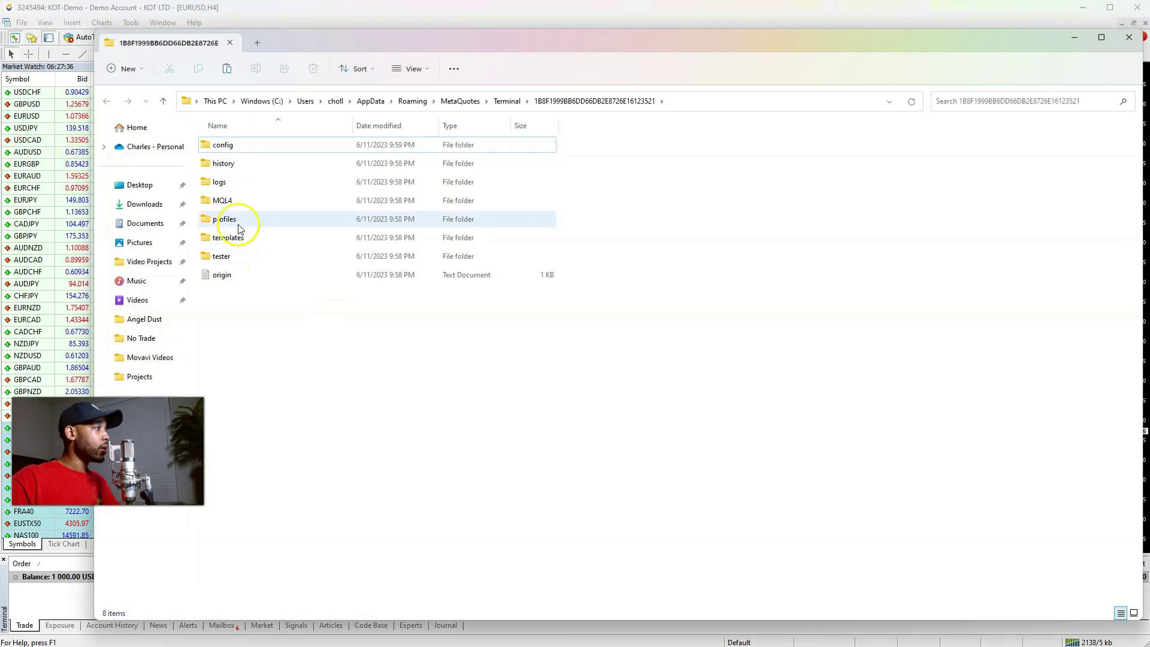
left_click(233, 202)
double_click(232, 202)
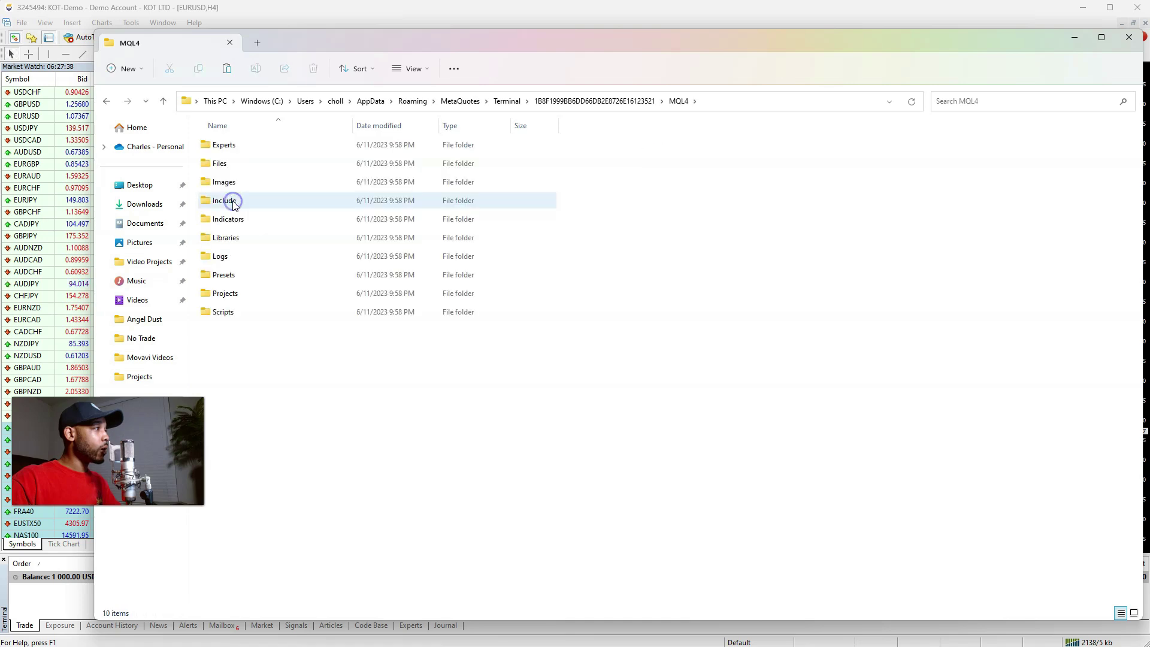
double_click(243, 221)
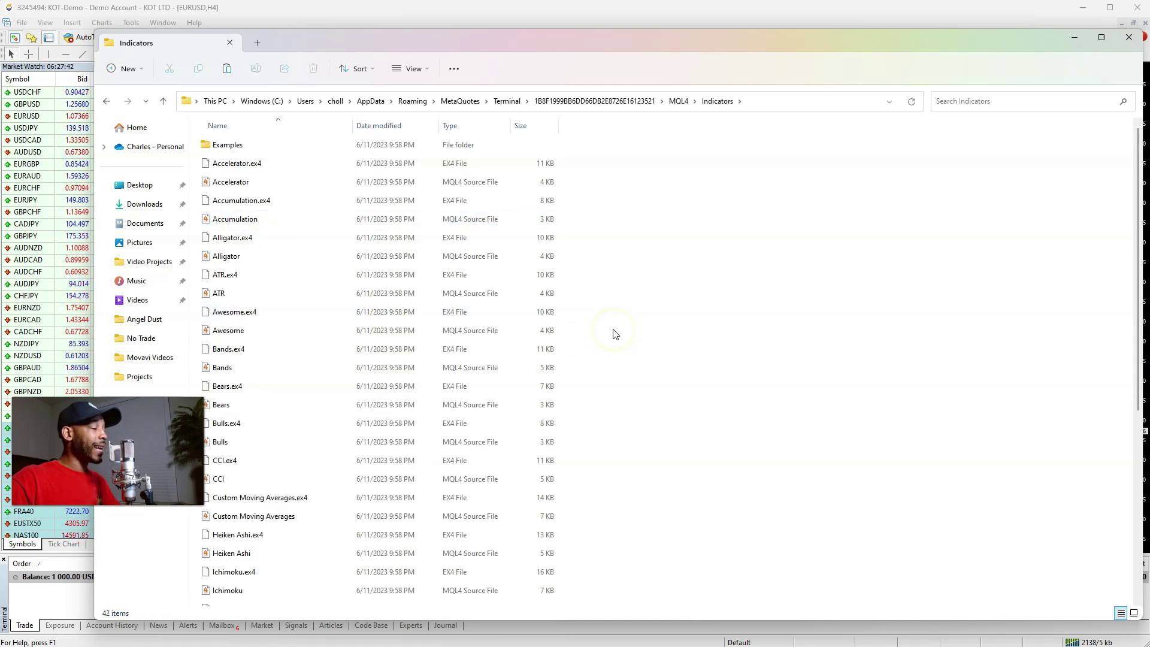
right_click(614, 333)
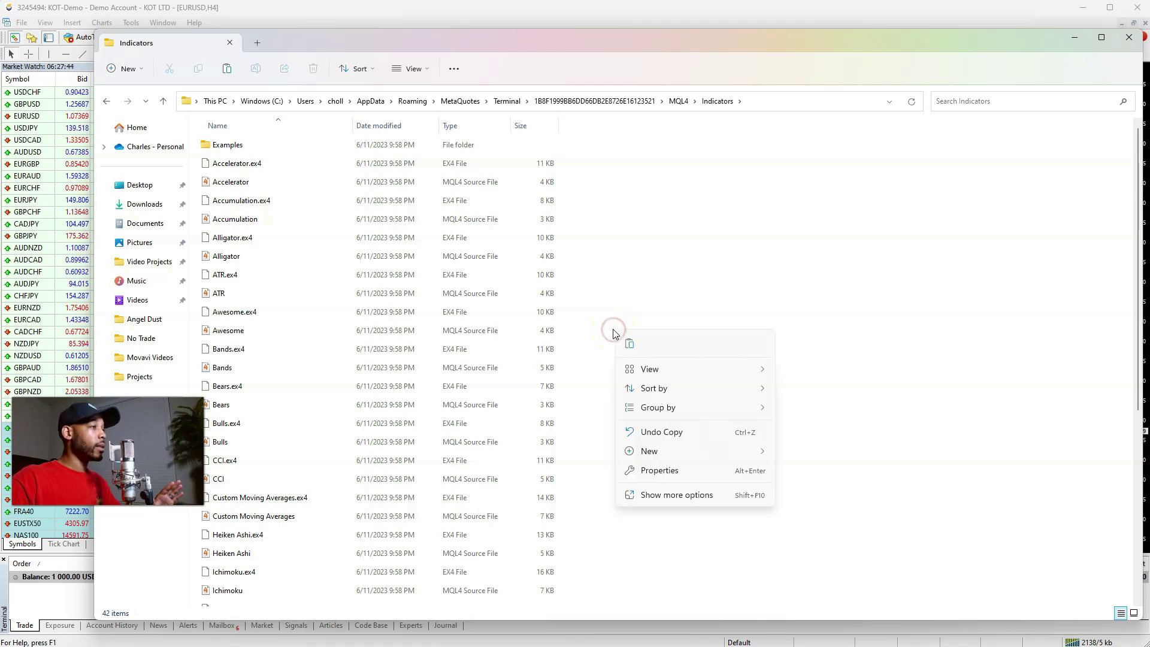
left_click(628, 343)
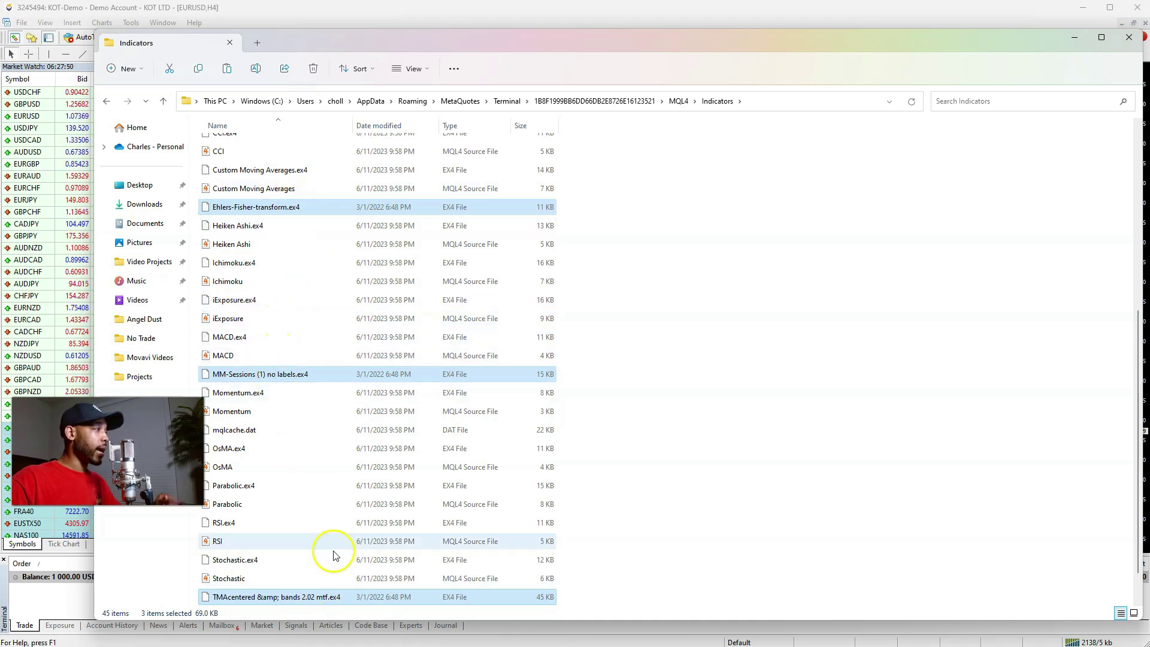
Step: Delete the ADX, BollingerBands, Layers, Momentum, Popular, Volume and Williams .tpl files from the data folder's templates folder
left_click(107, 101)
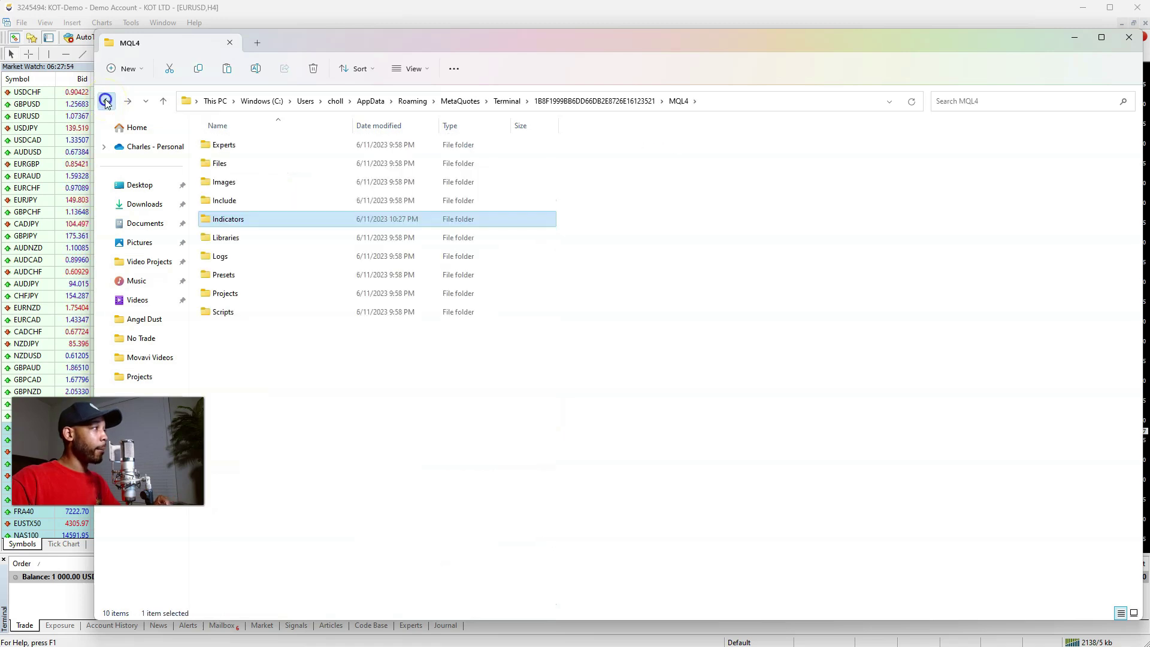
left_click(106, 101)
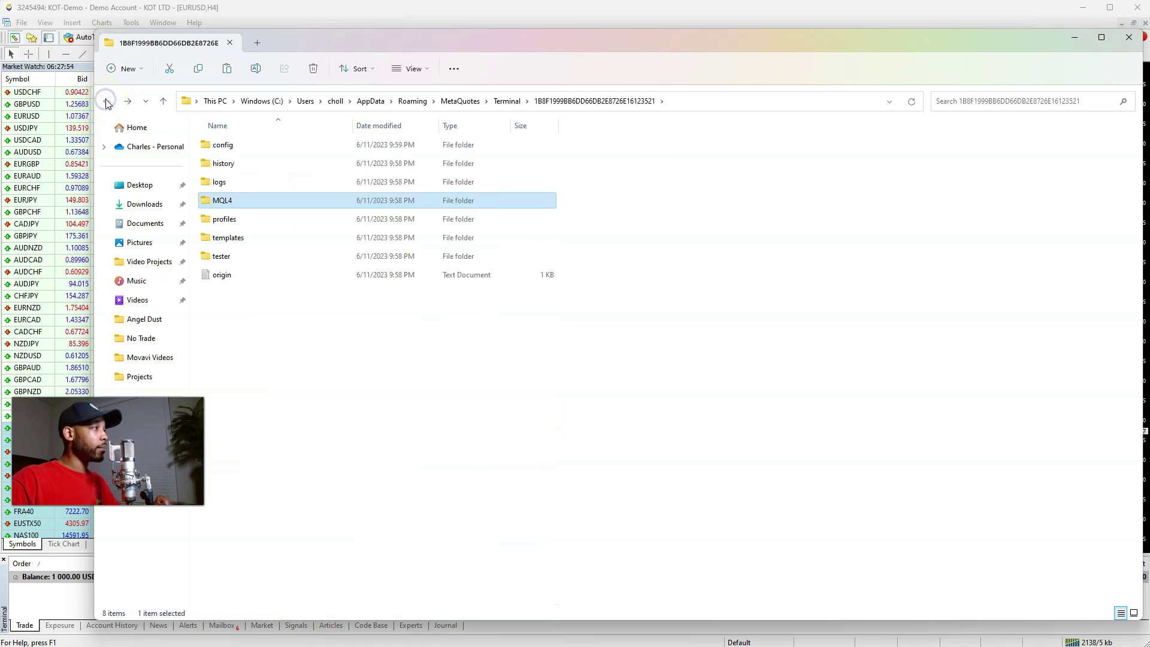
double_click(243, 238)
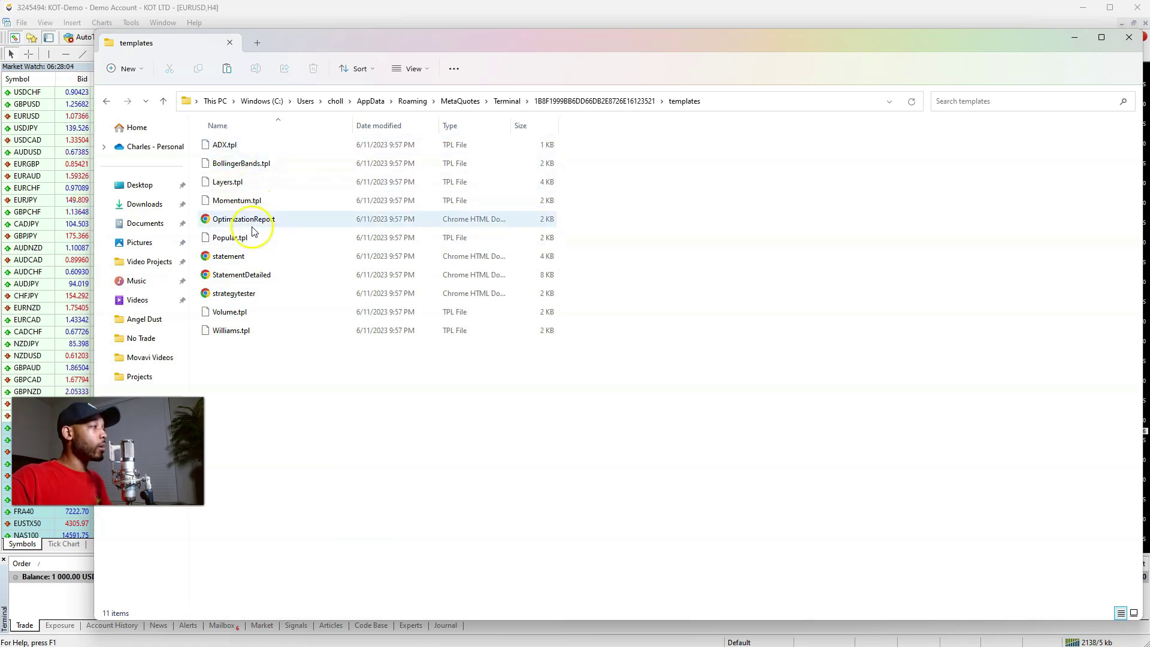
left_click(235, 144)
left_click(248, 163, "ctrl")
left_click(231, 181, "ctrl")
left_click(236, 200, "ctrl")
left_click(233, 237, "ctrl")
left_click(229, 311, "ctrl")
left_click(233, 331, "ctrl")
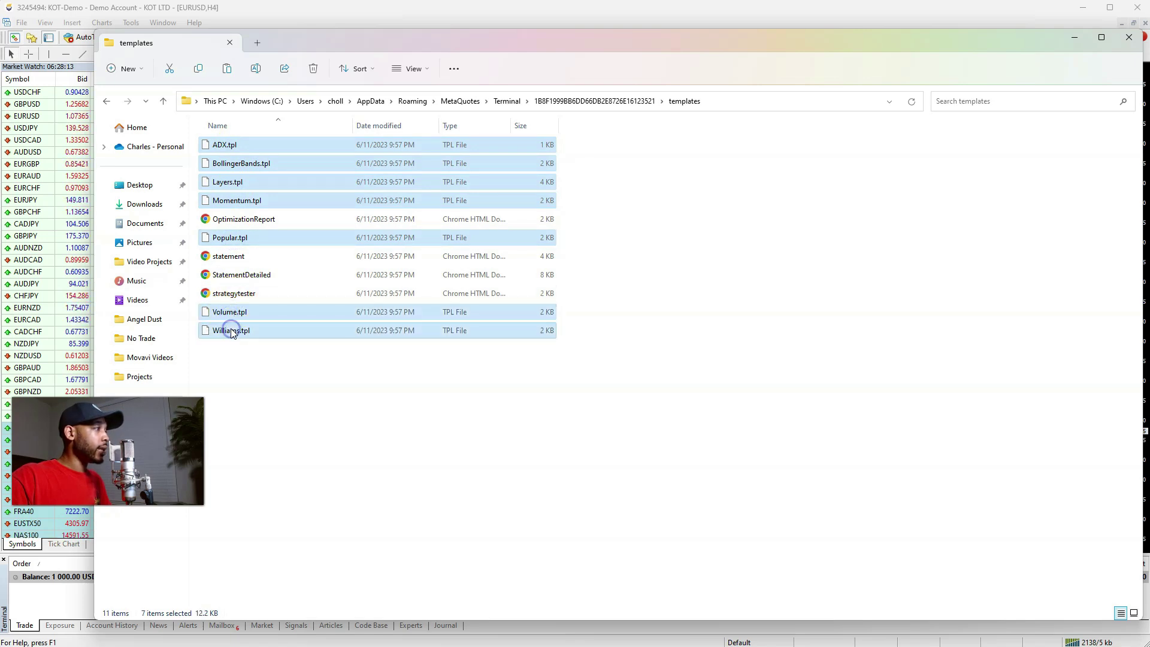
right_click(242, 183)
left_click(354, 198)
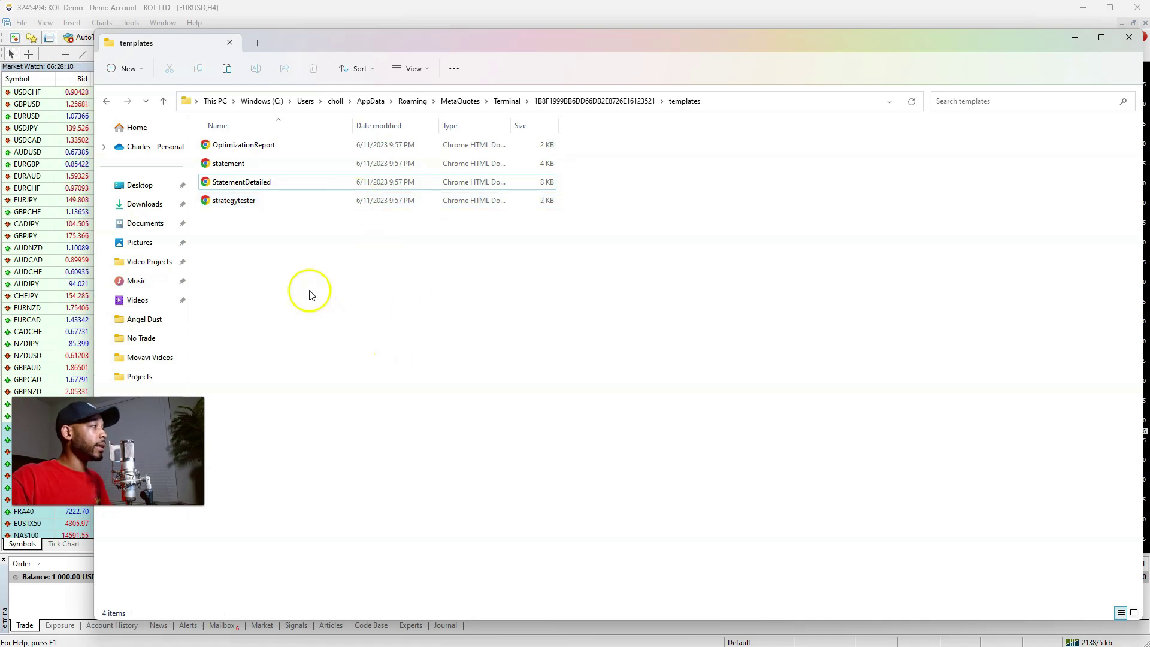
Step: Copy Default.tpl and Reassurance Chart.tpl from the Trading Indys and Templates folder in Documents
left_click(152, 227)
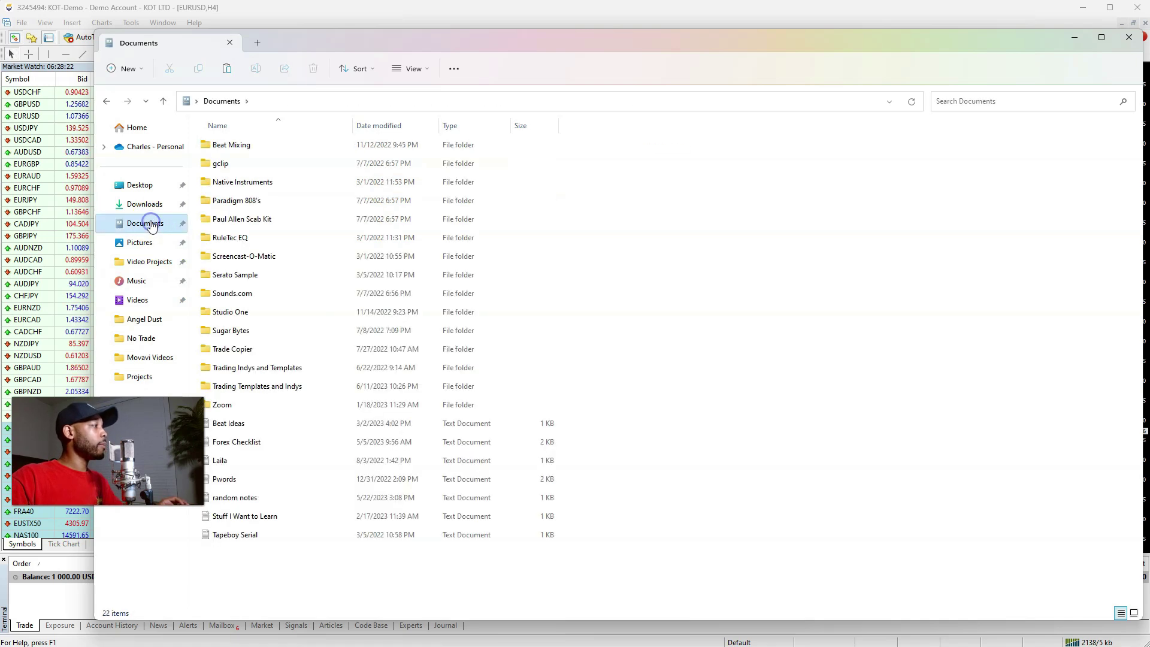
double_click(268, 372)
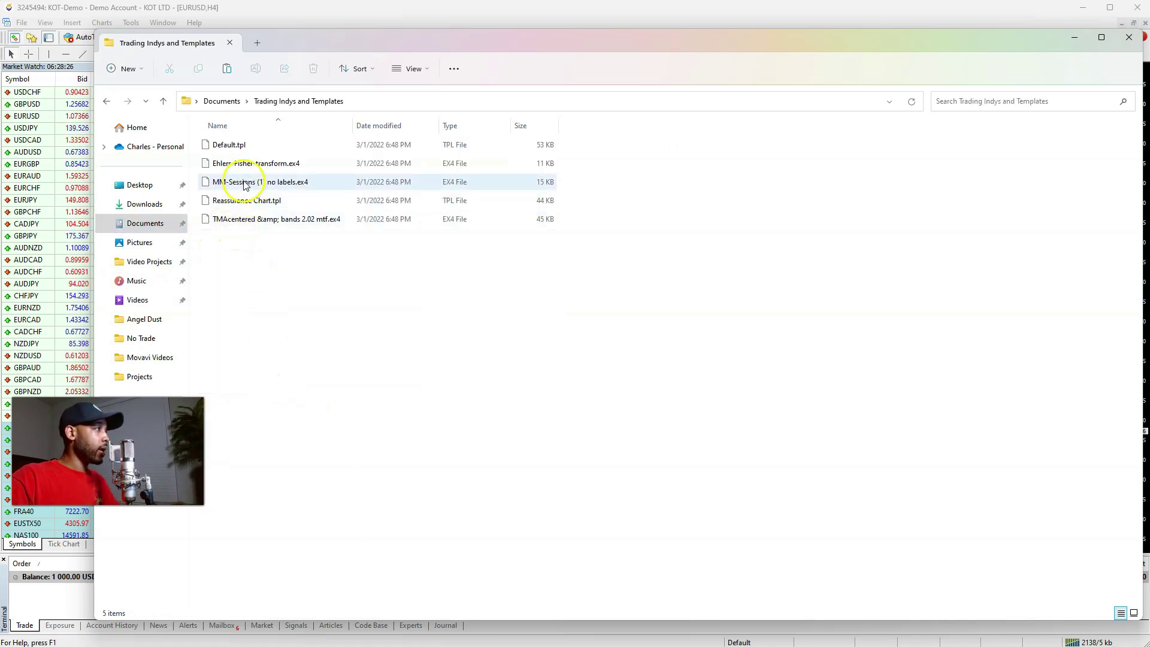
left_click(240, 145)
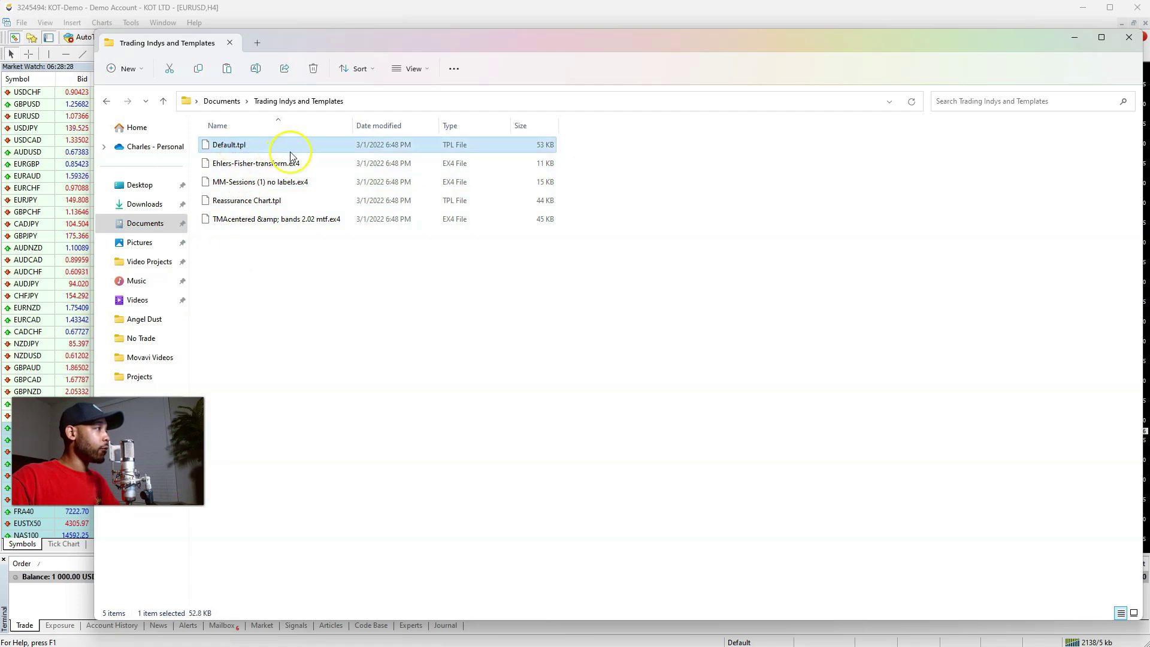
left_click(239, 202, "ctrl")
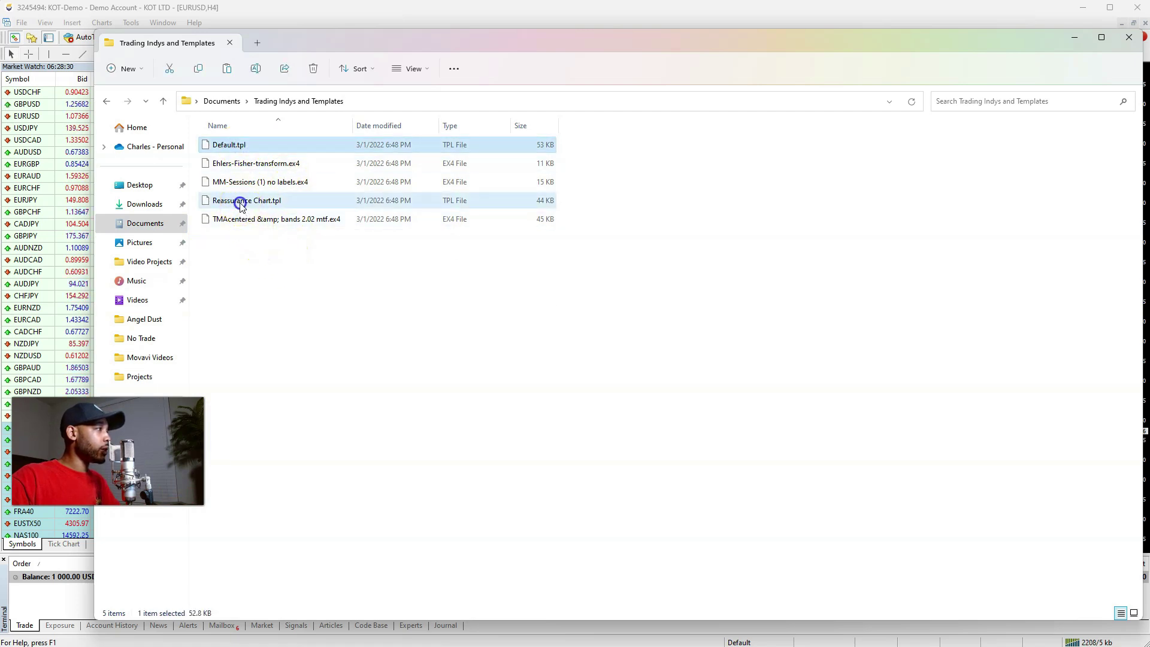
right_click(239, 202)
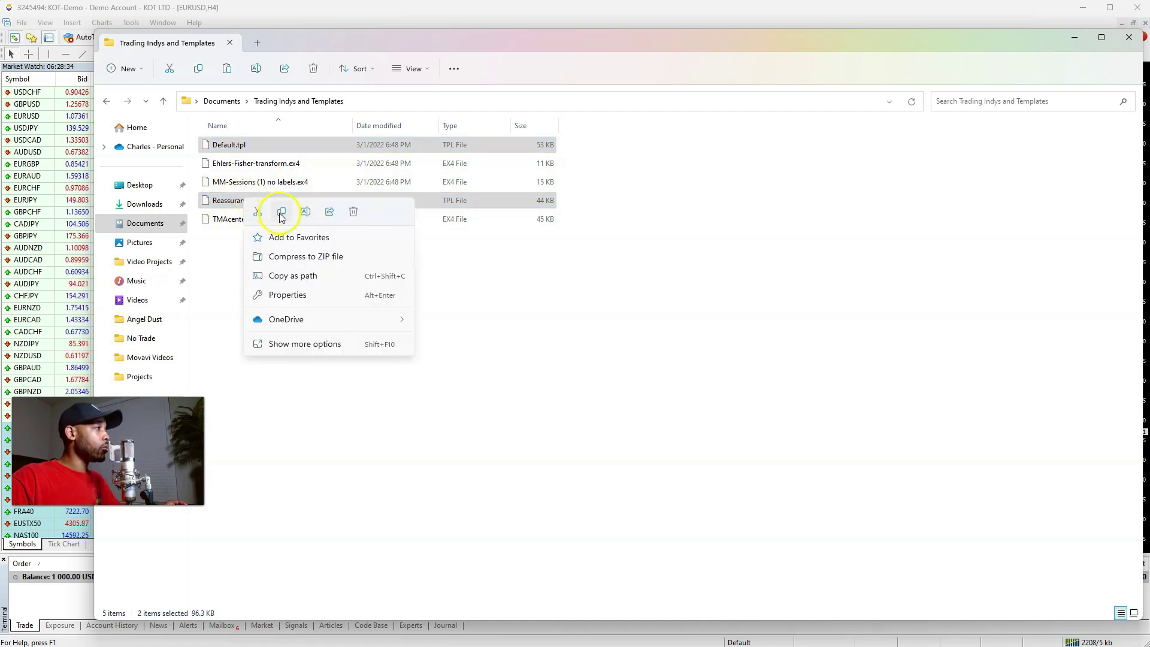
left_click(281, 213)
Step: Paste the two copied chart templates into the MetaTrader templates folder and close the File Explorer window
left_click(107, 101)
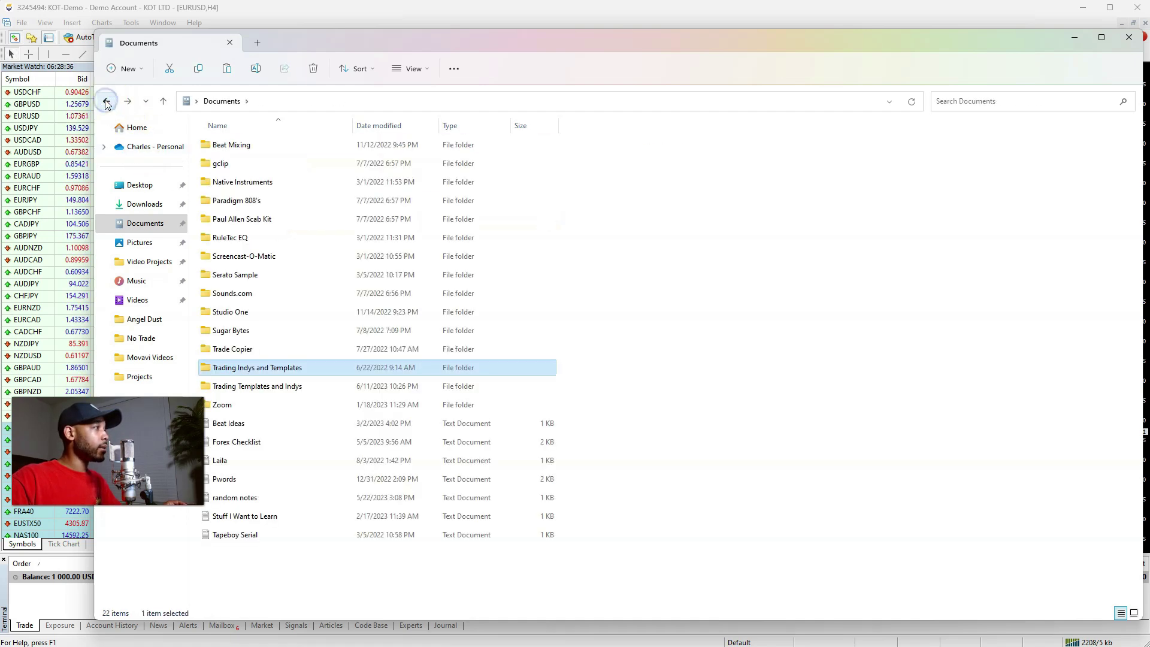
left_click(106, 102)
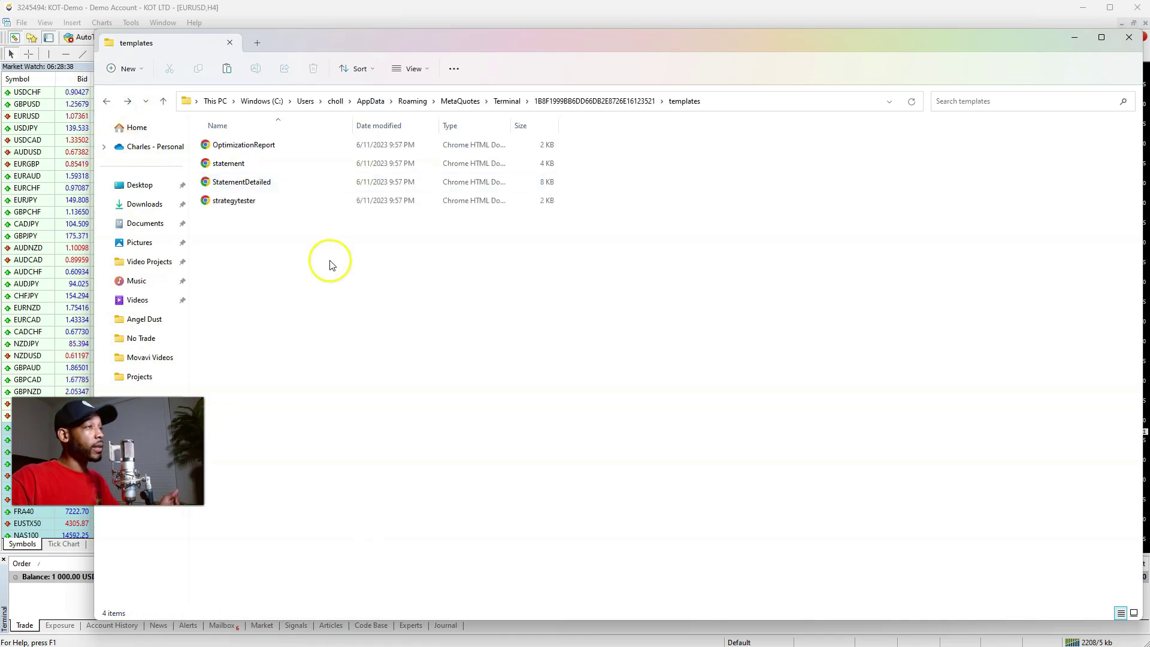
right_click(256, 264)
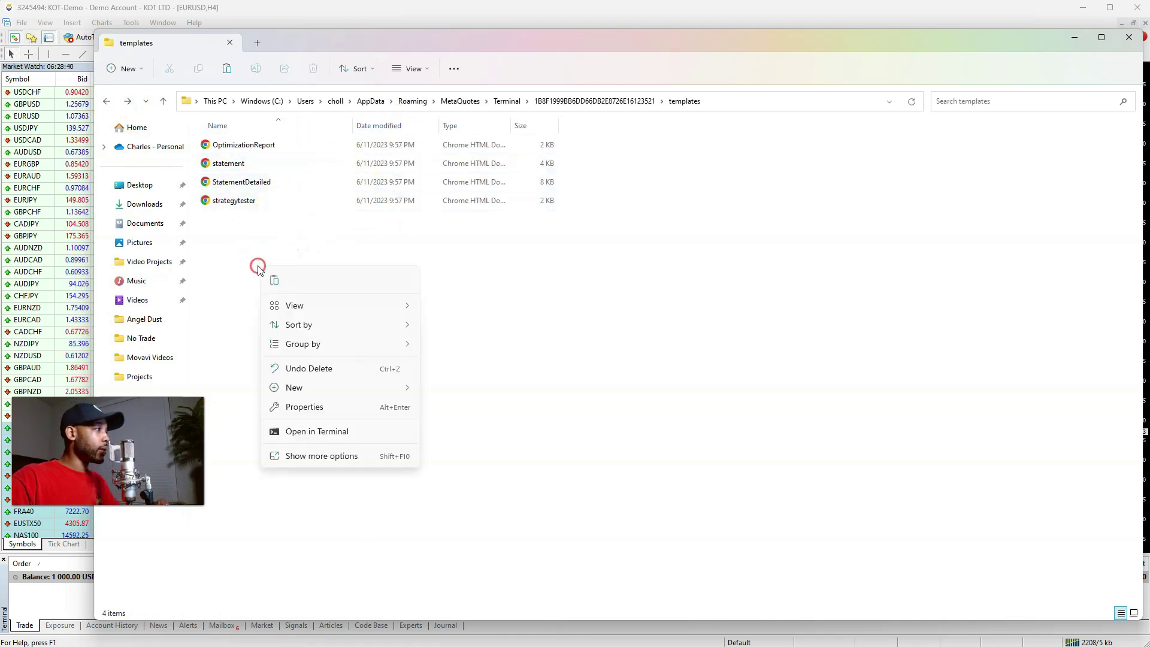
left_click(274, 279)
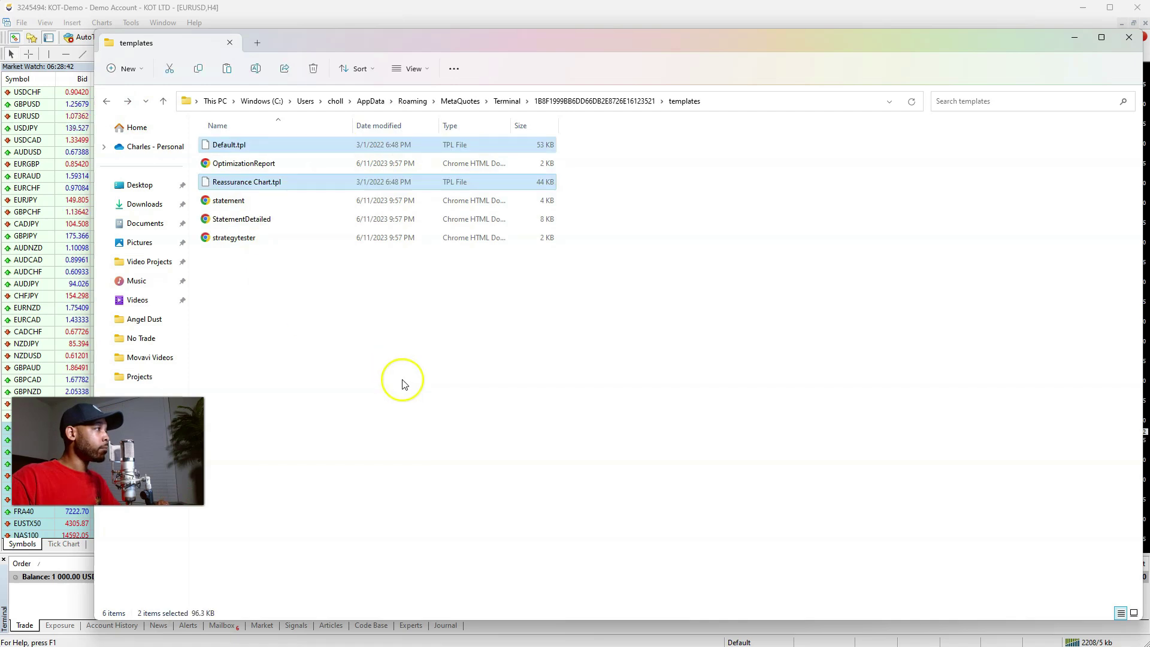
left_click(323, 316)
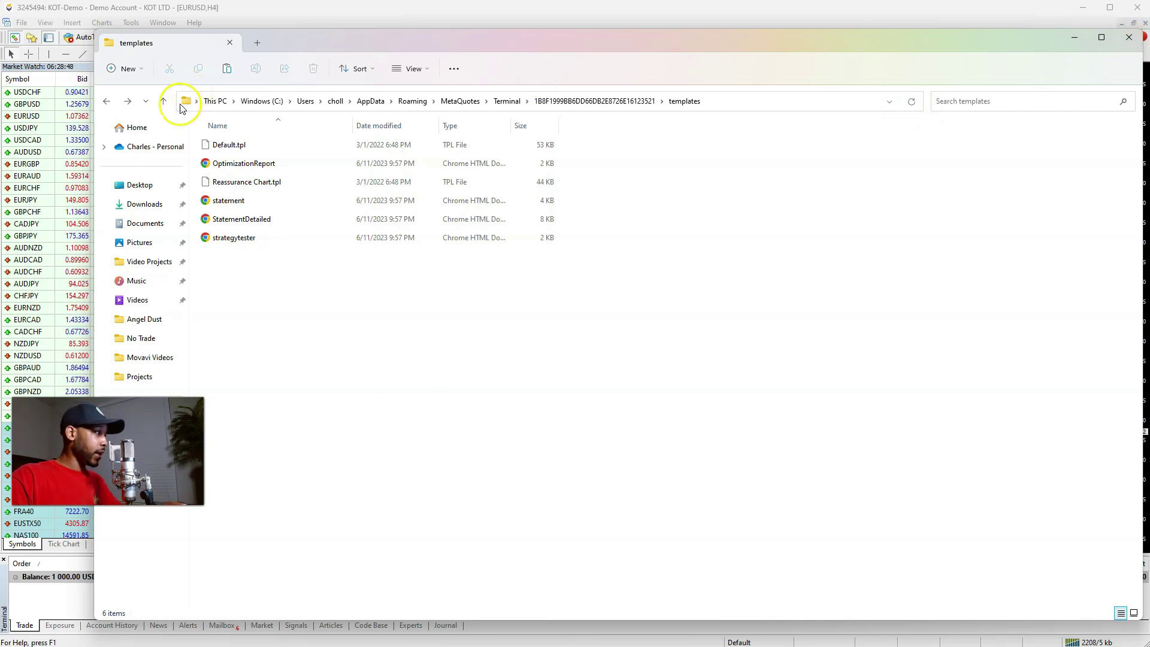
left_click(1129, 37)
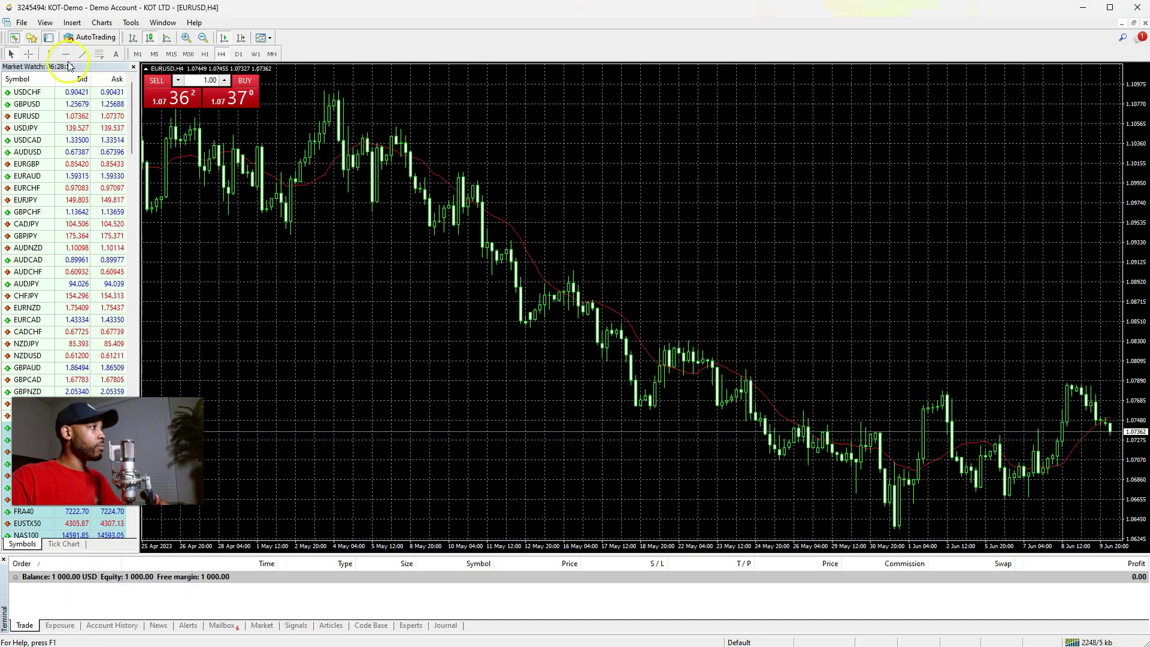
Step: Reopen the MetaTrader data folder and check the contents of the MQL4 Indicators folder and the templates folder
left_click(21, 22)
left_click(65, 139)
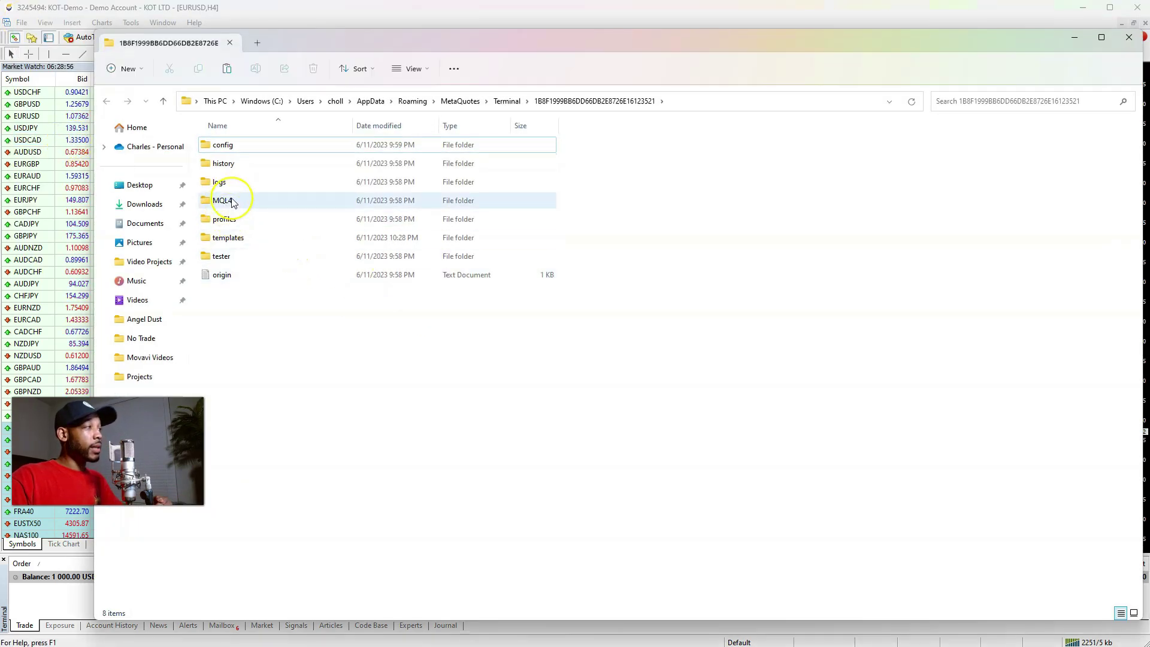
double_click(233, 202)
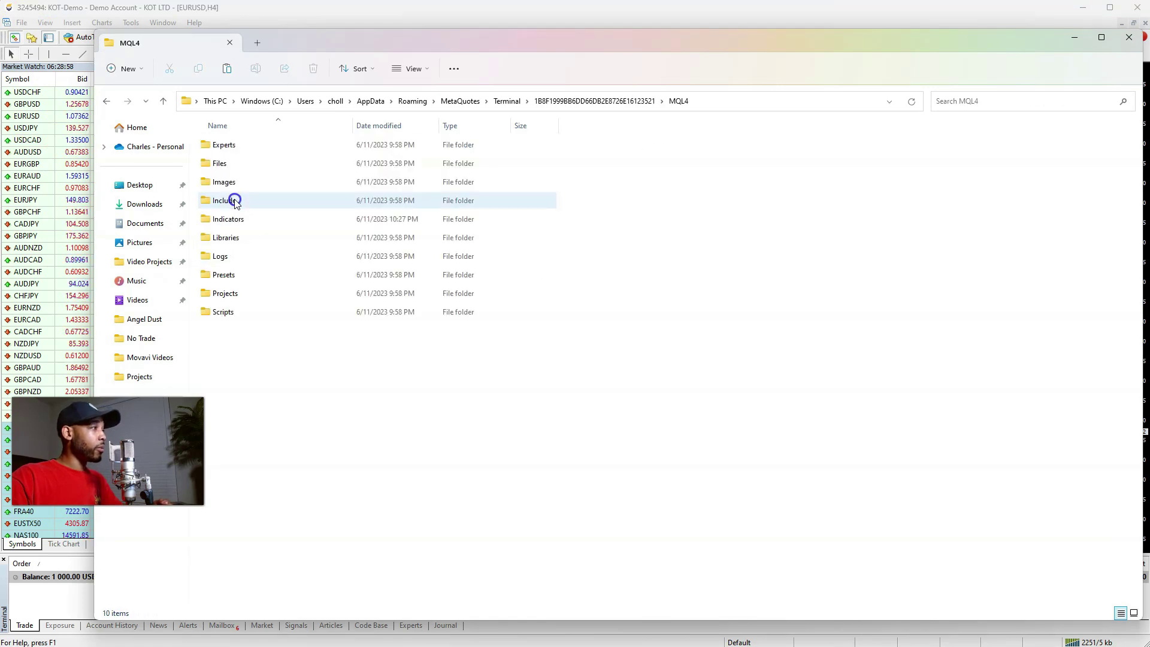
double_click(239, 220)
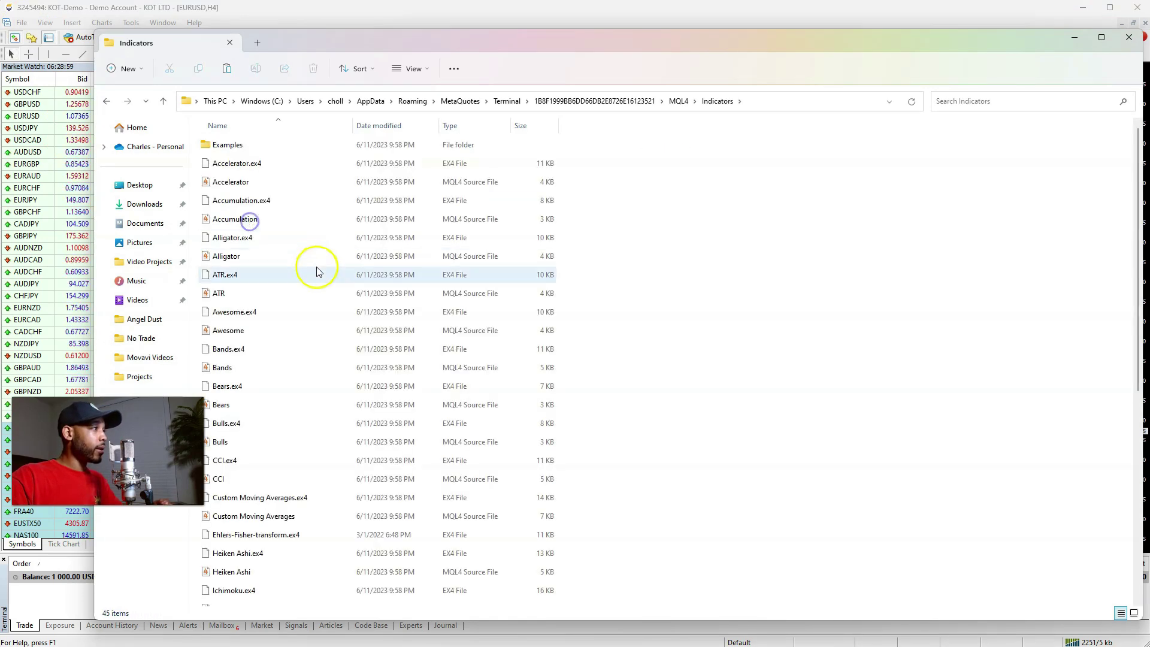
double_click(103, 98)
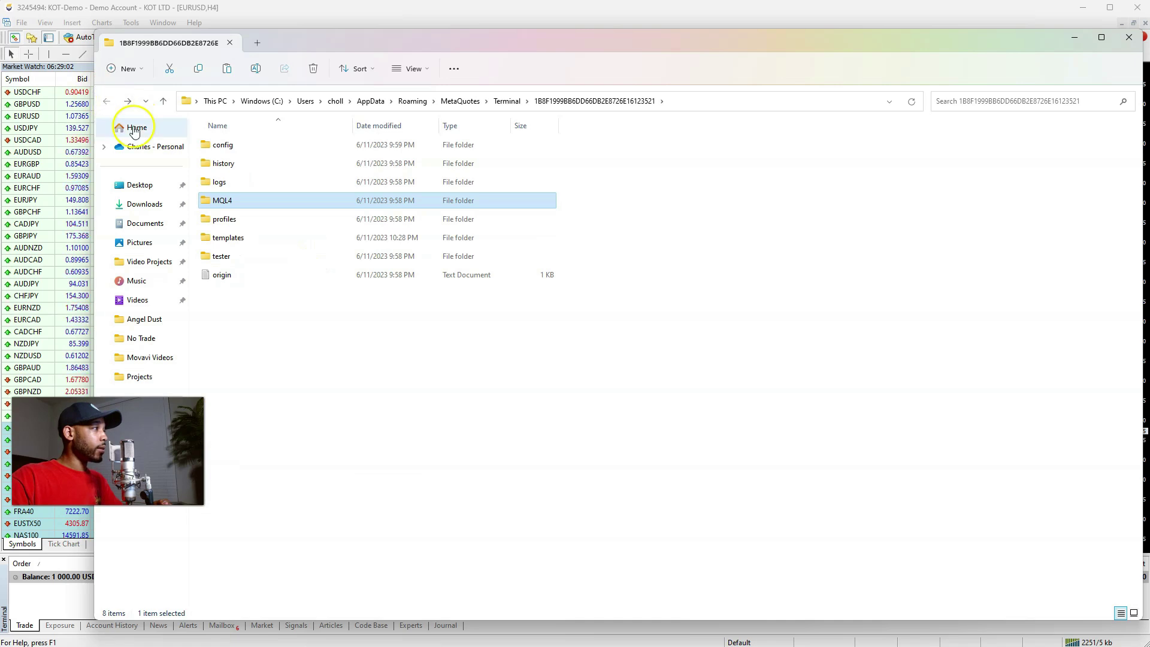
double_click(232, 238)
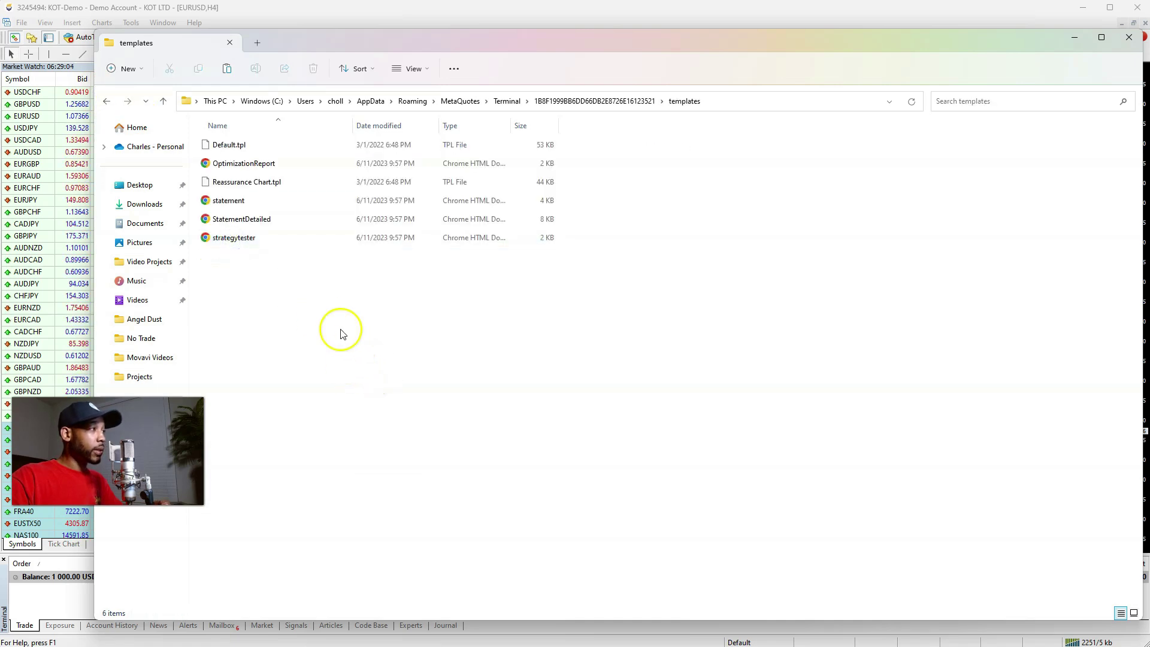
Step: Close the templates folder window and apply the Default template to the EURUSD H4 chart
left_click(1125, 48)
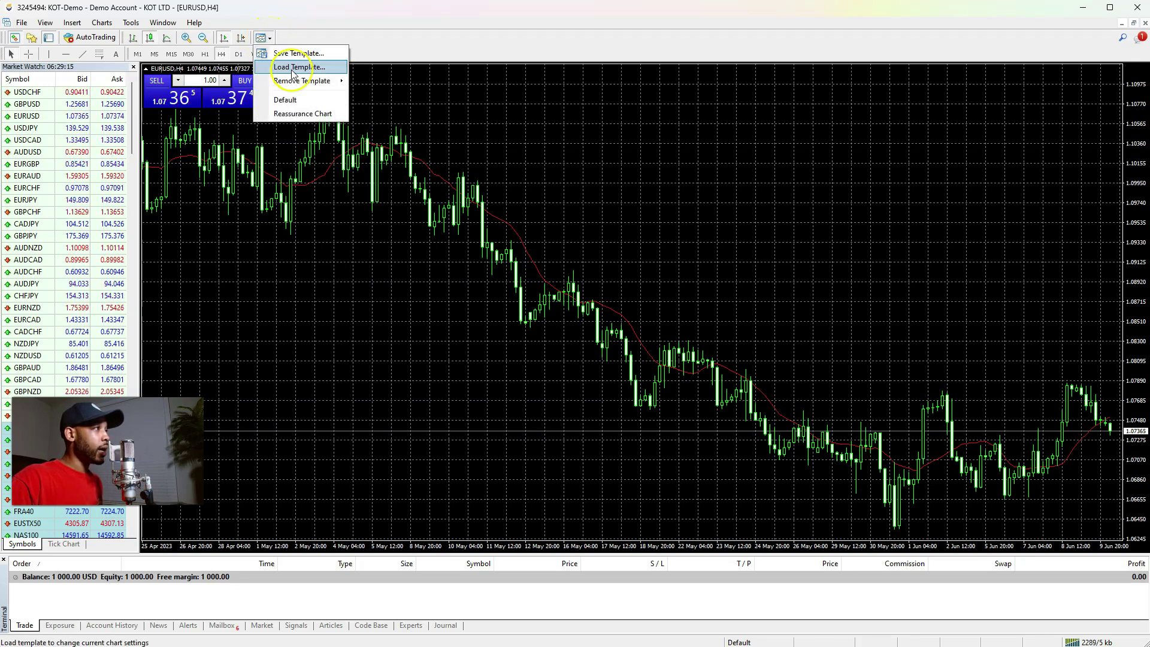
left_click(331, 113)
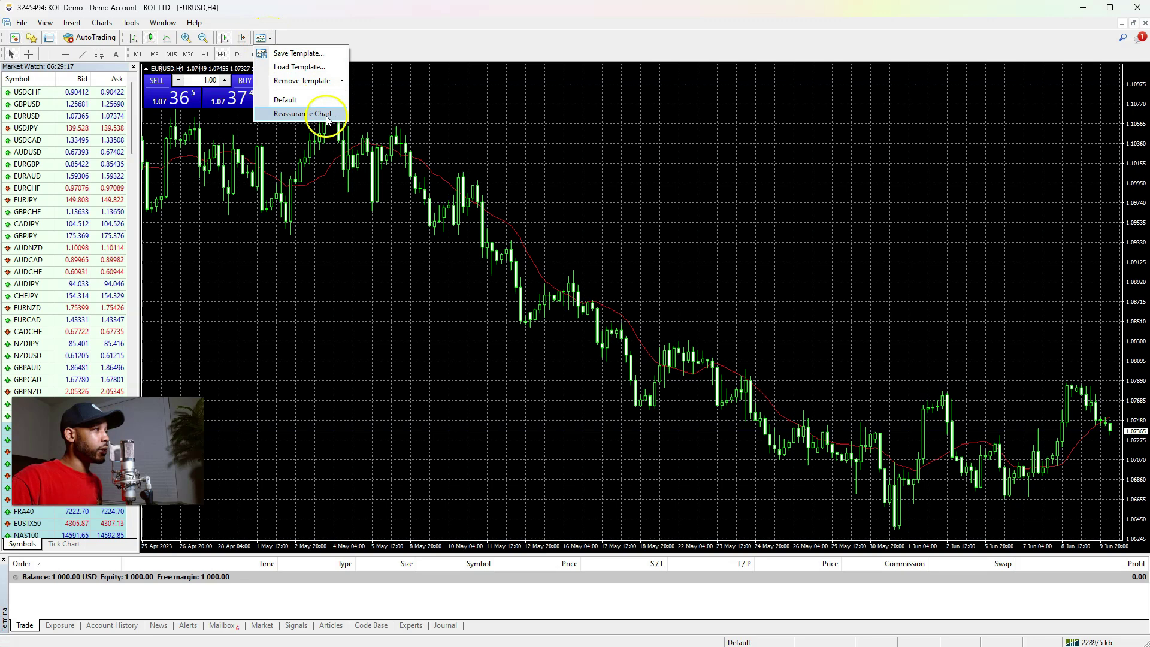
left_click(297, 101)
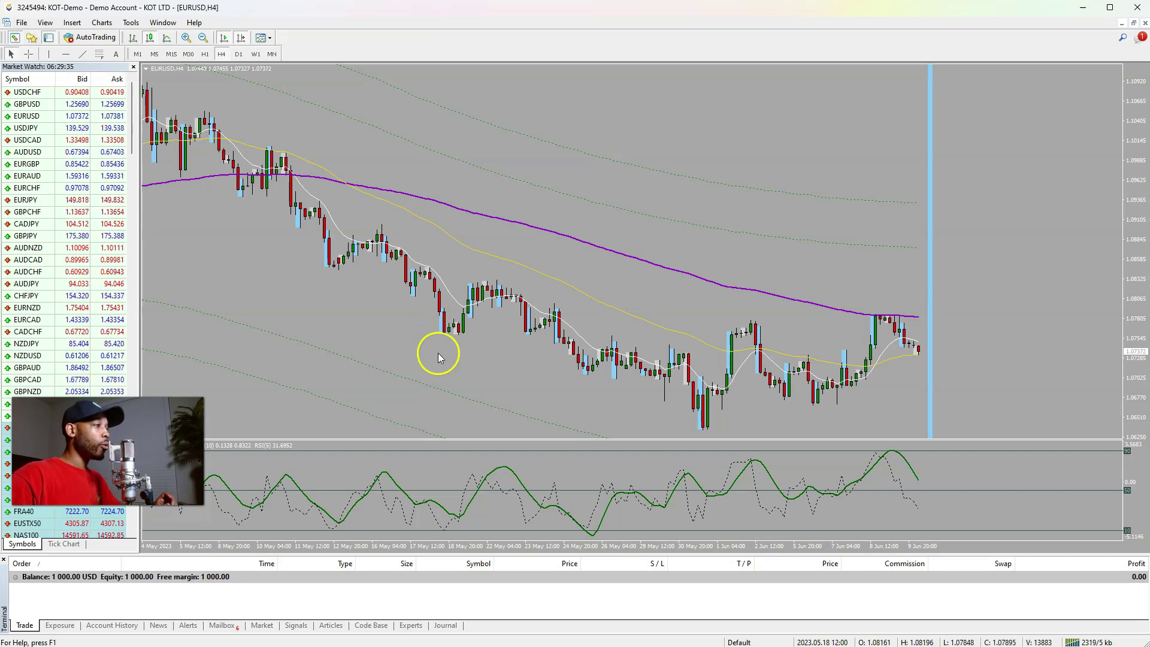
Step: Delete the Ehlers' Fisher transform indicator from the chart's lower indicator window
mouse_move(511, 473)
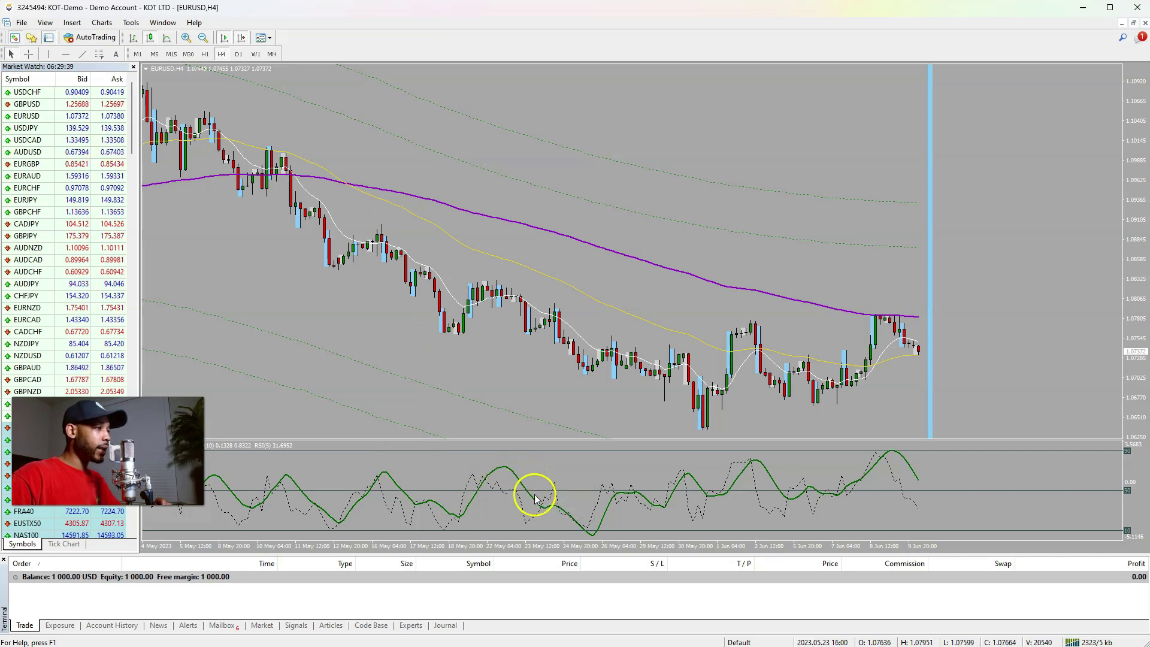
right_click(501, 467)
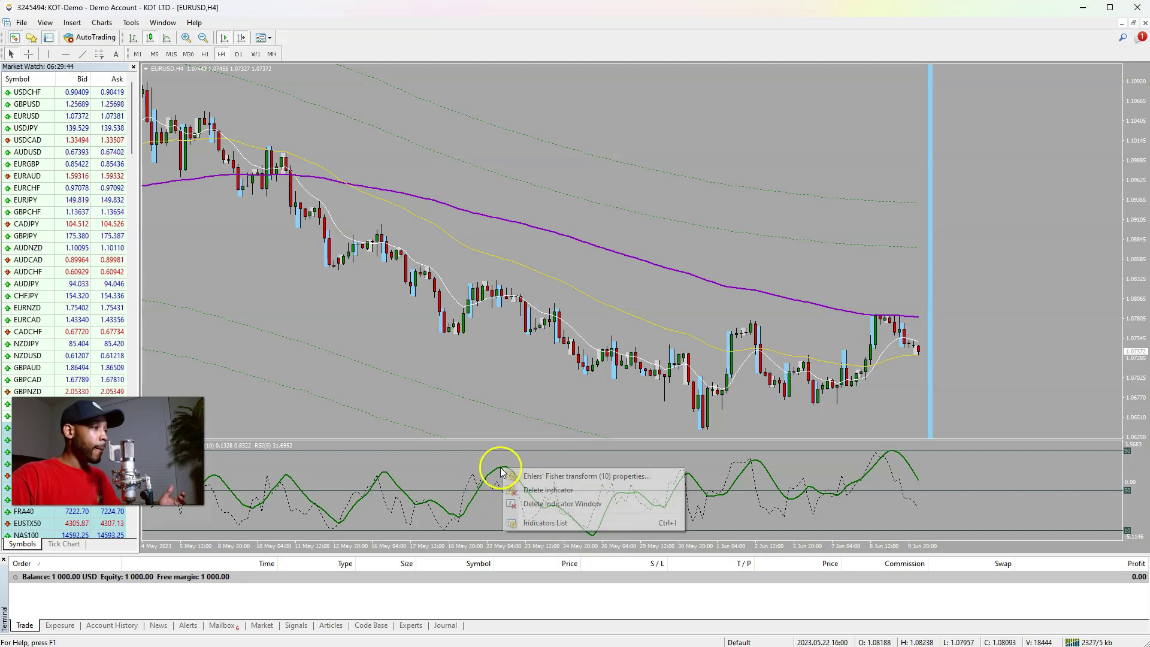
left_click(530, 491)
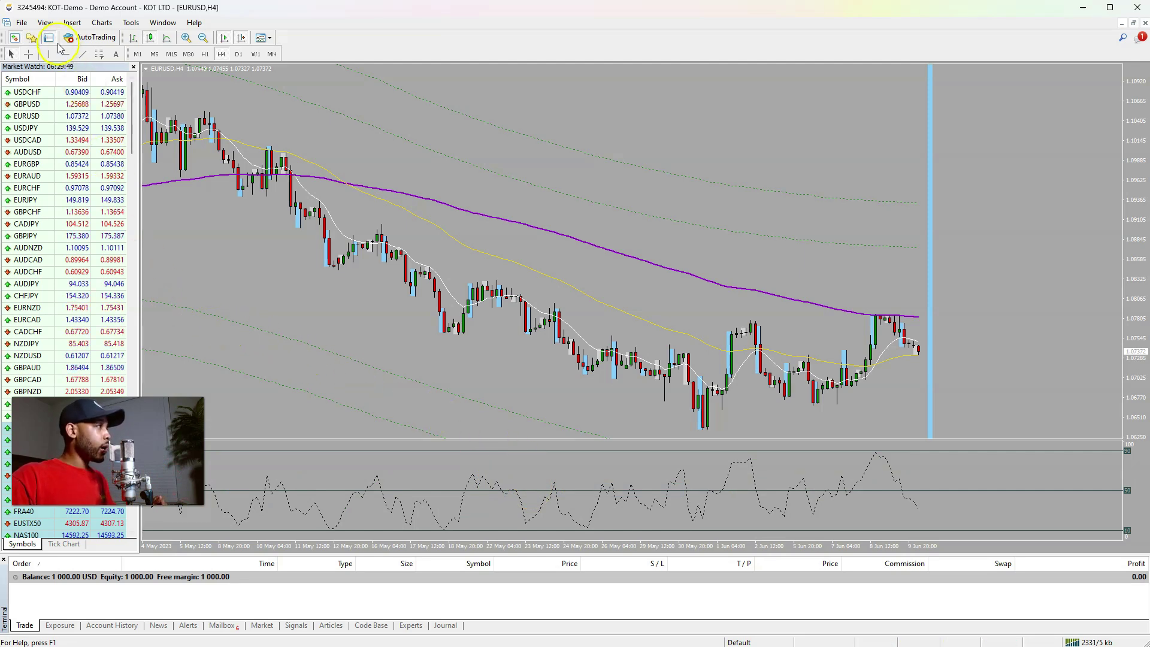
Step: Show the Navigator and refresh its Indicators list
left_click(37, 38)
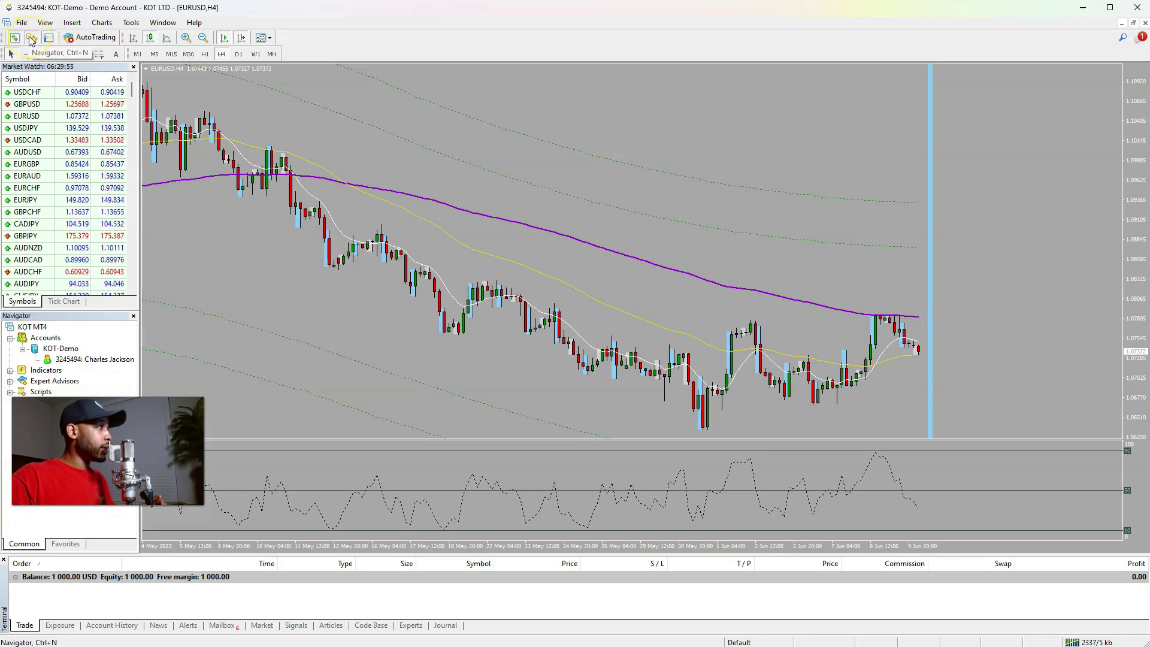
right_click(45, 374)
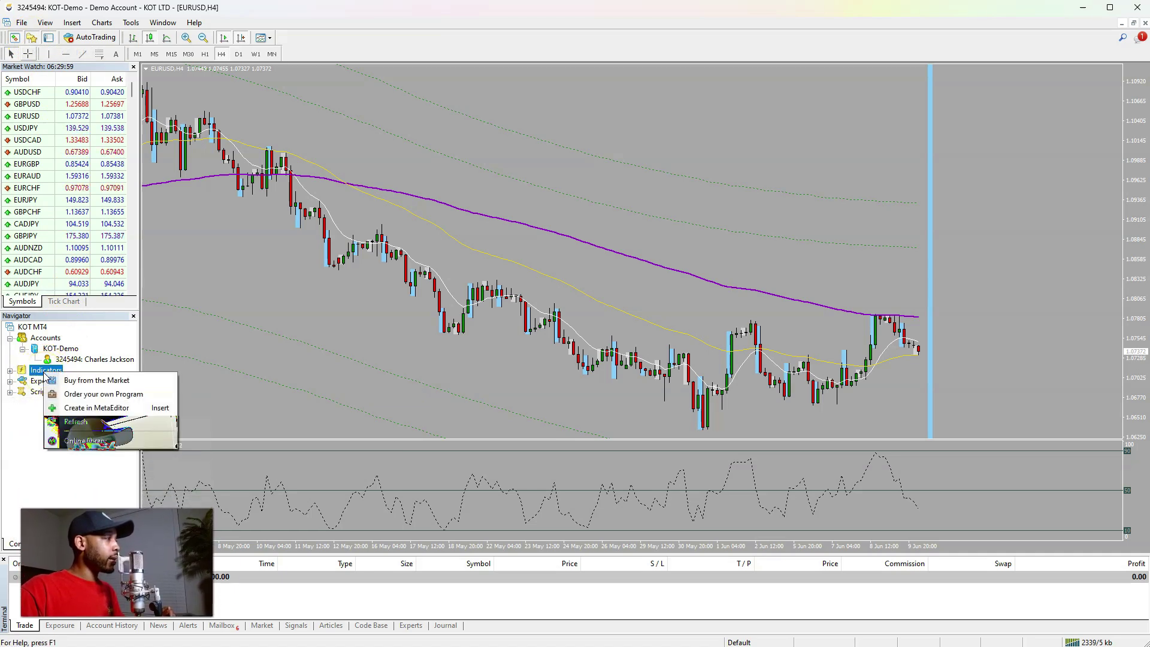
left_click(88, 422)
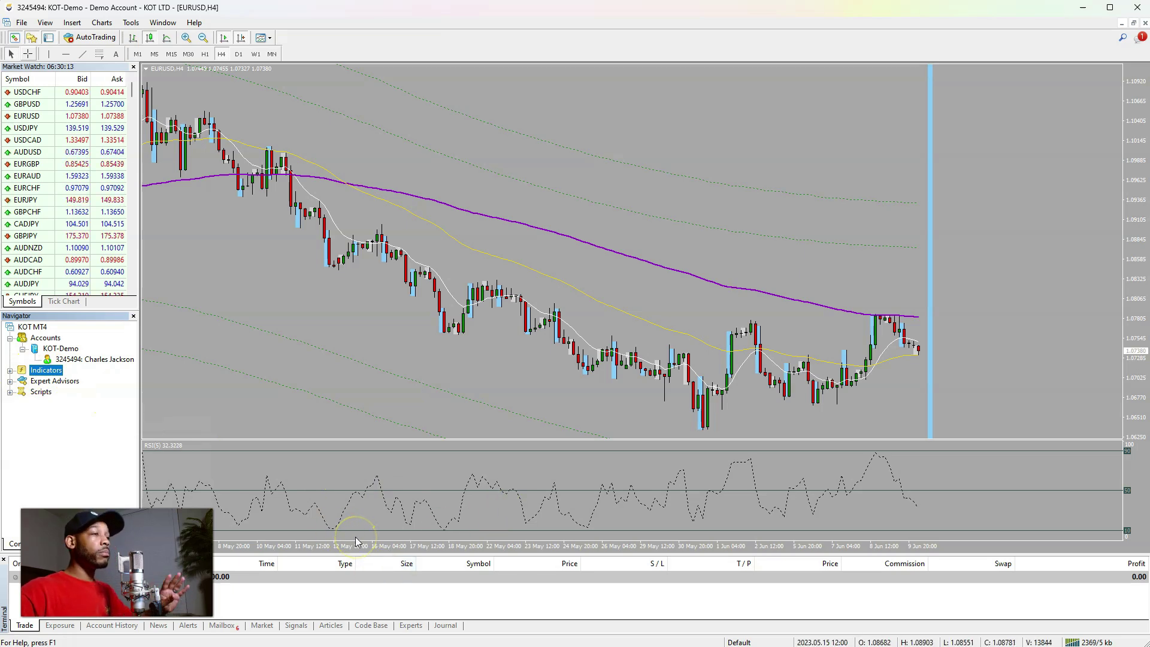
Step: Add the Ehlers-Fisher-transform custom indicator to the chart's RSI window with its default settings
left_click(9, 371)
scroll(72, 378, "down", 2)
scroll(77, 382, "down", 2)
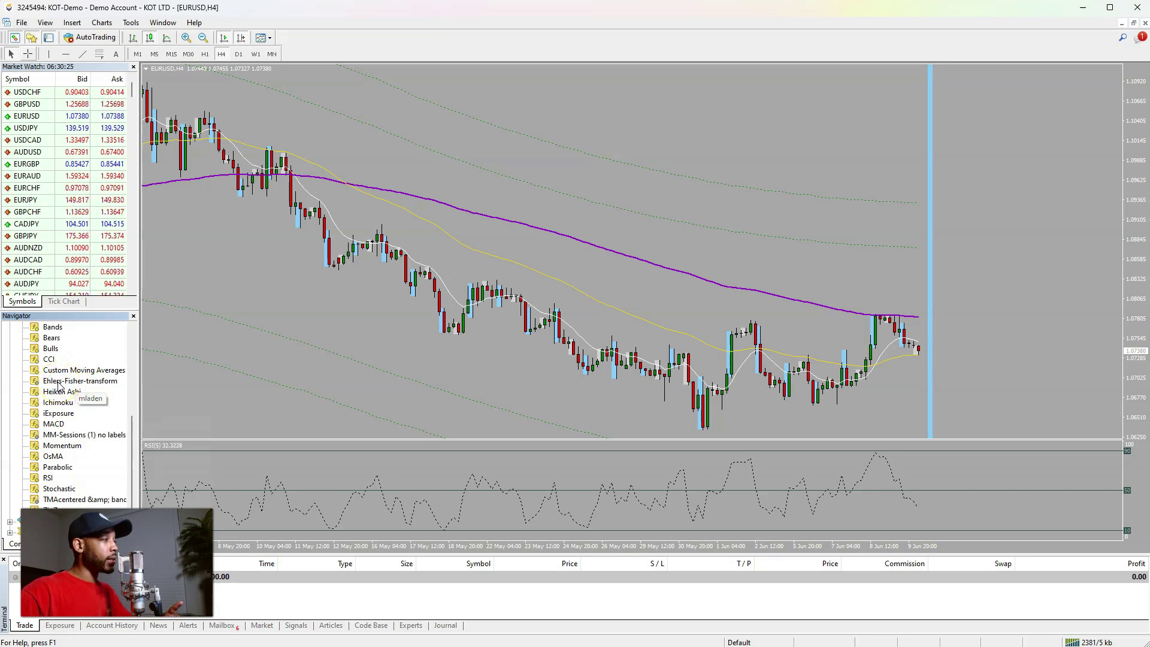
left_click(60, 382)
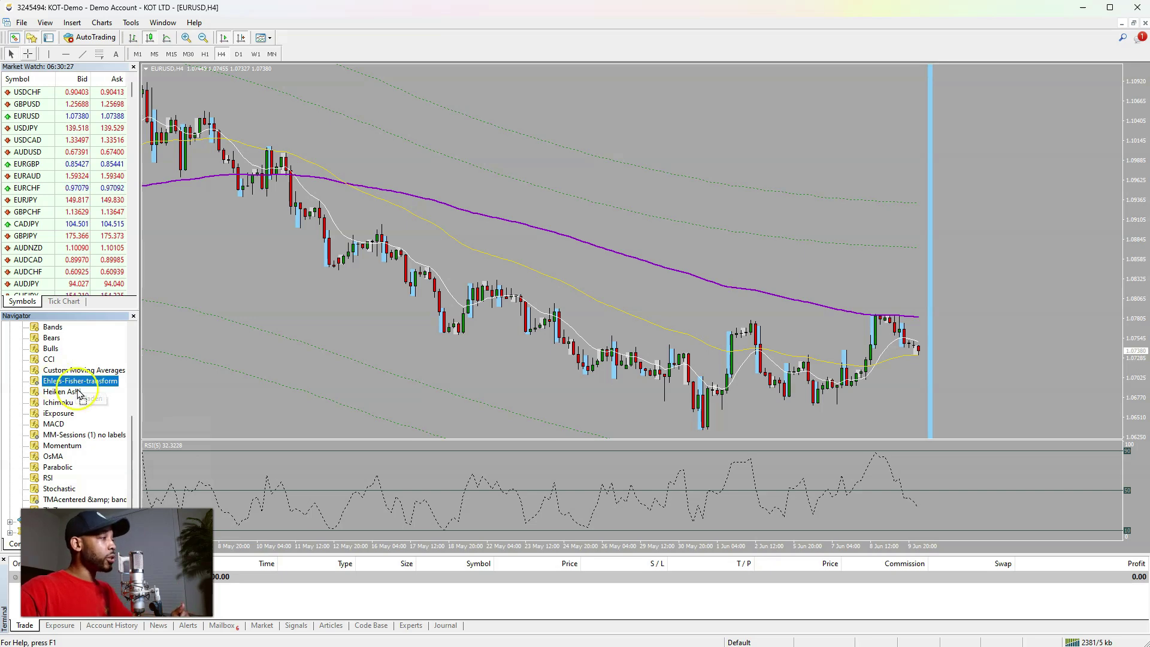
left_click_drag(392, 460, 498, 472)
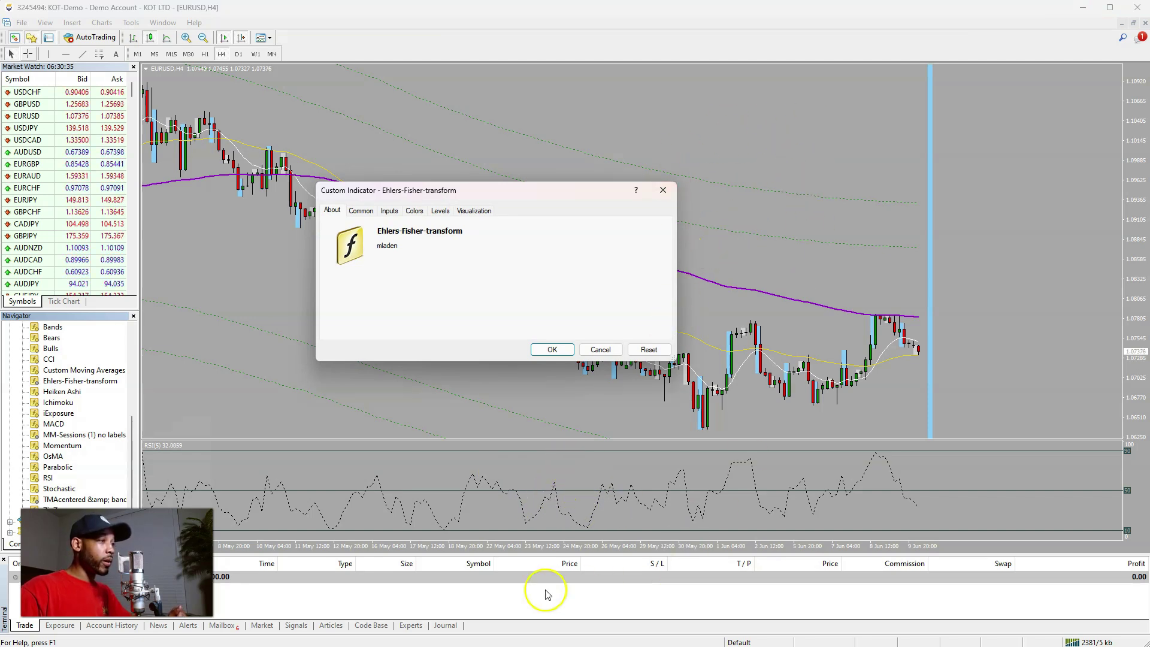
left_click(552, 349)
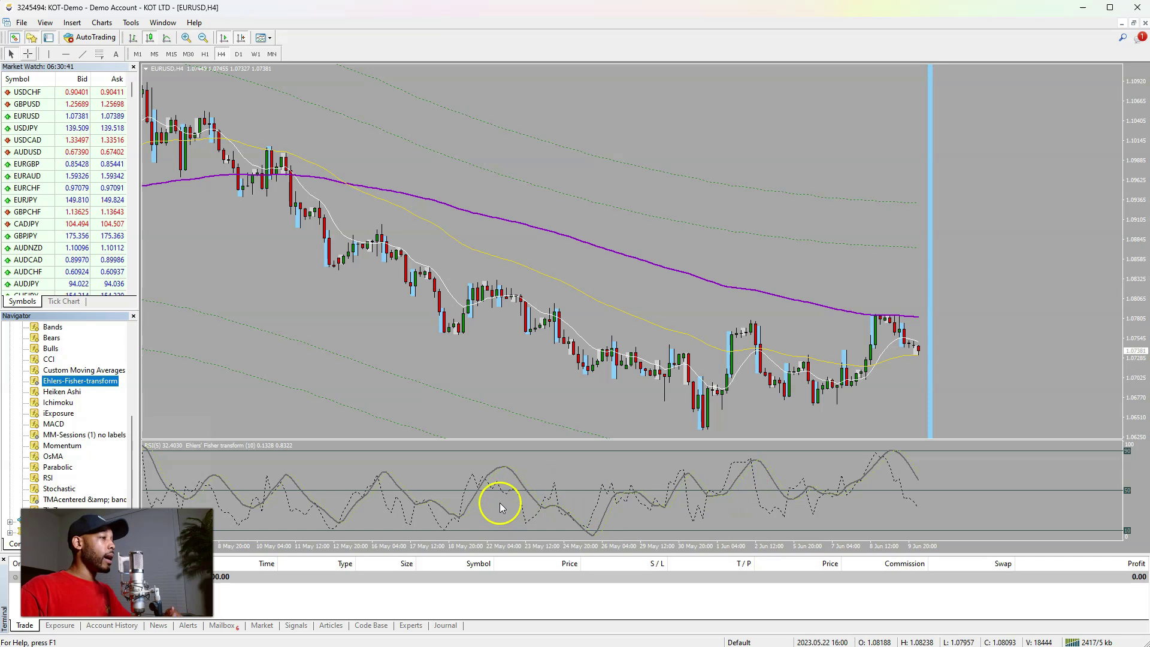
Step: Set line 0 of the Ehlers' Fisher transform indicator to DarkGreen
mouse_move(495, 470)
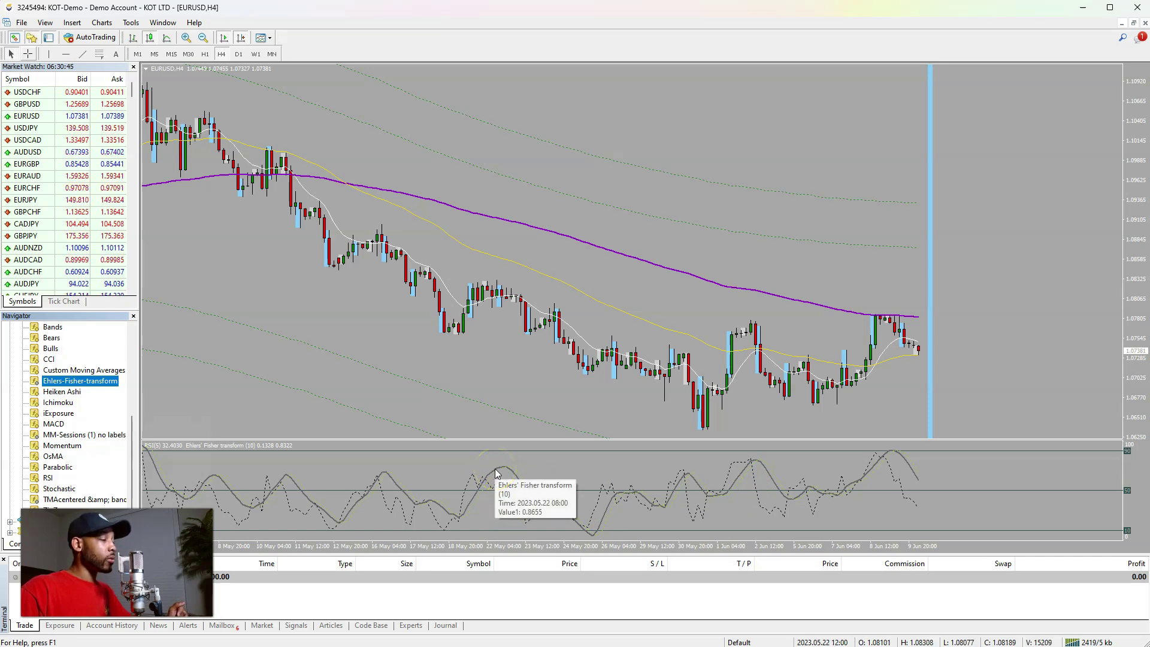
left_click(495, 470)
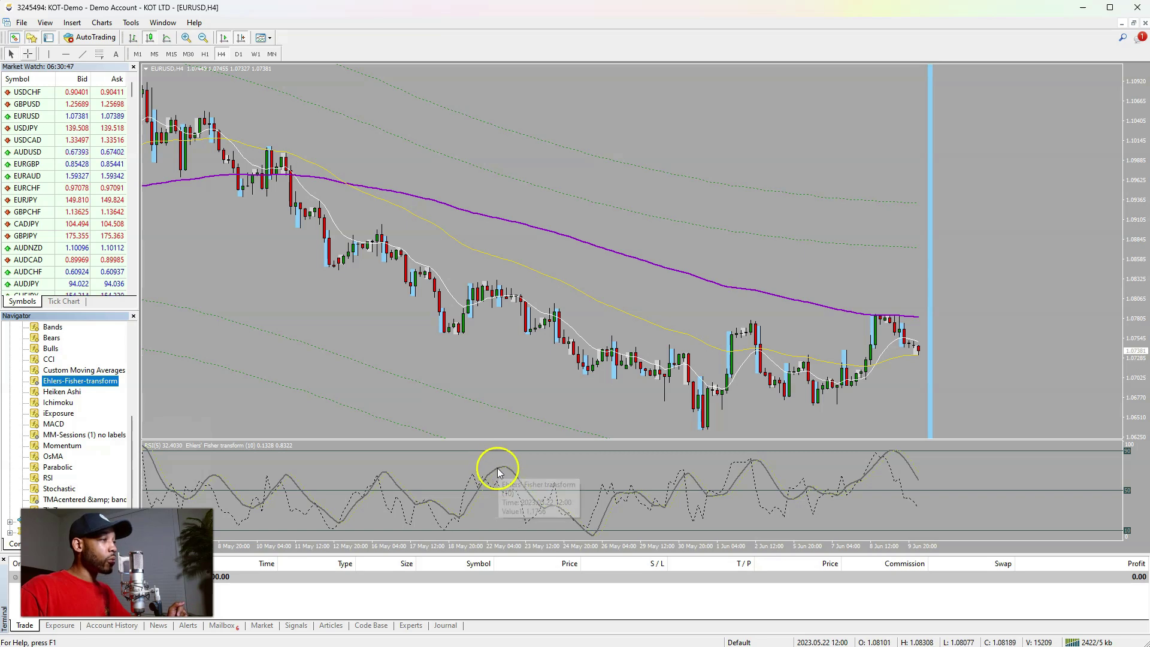
double_click(497, 473)
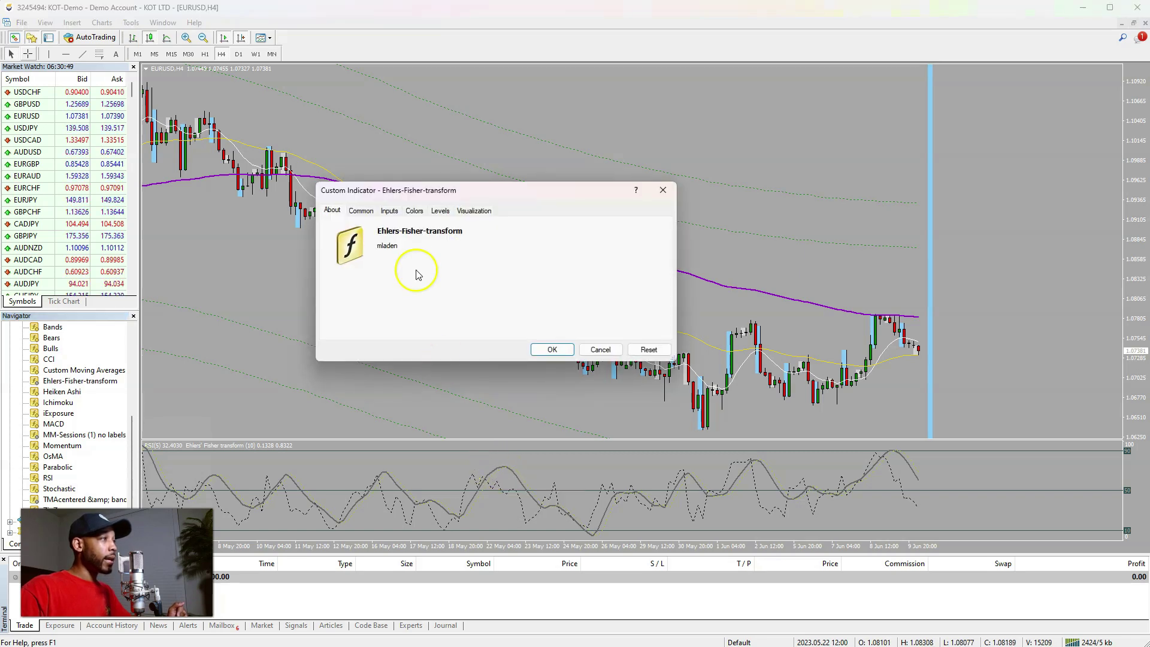
left_click(414, 211)
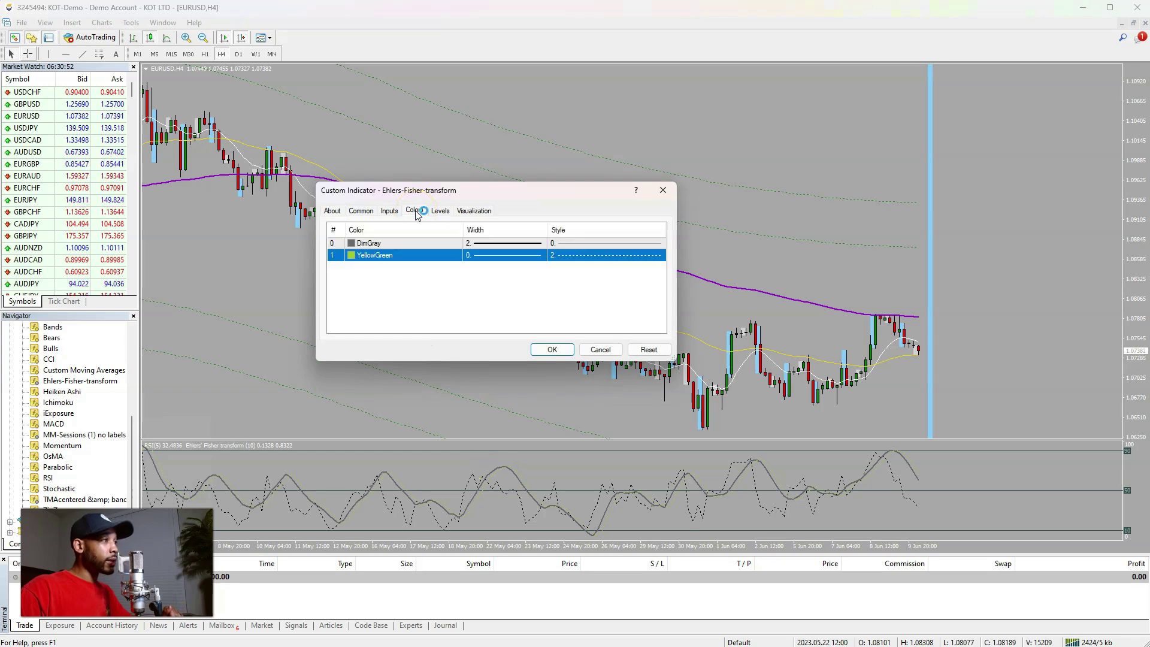
left_click(418, 246)
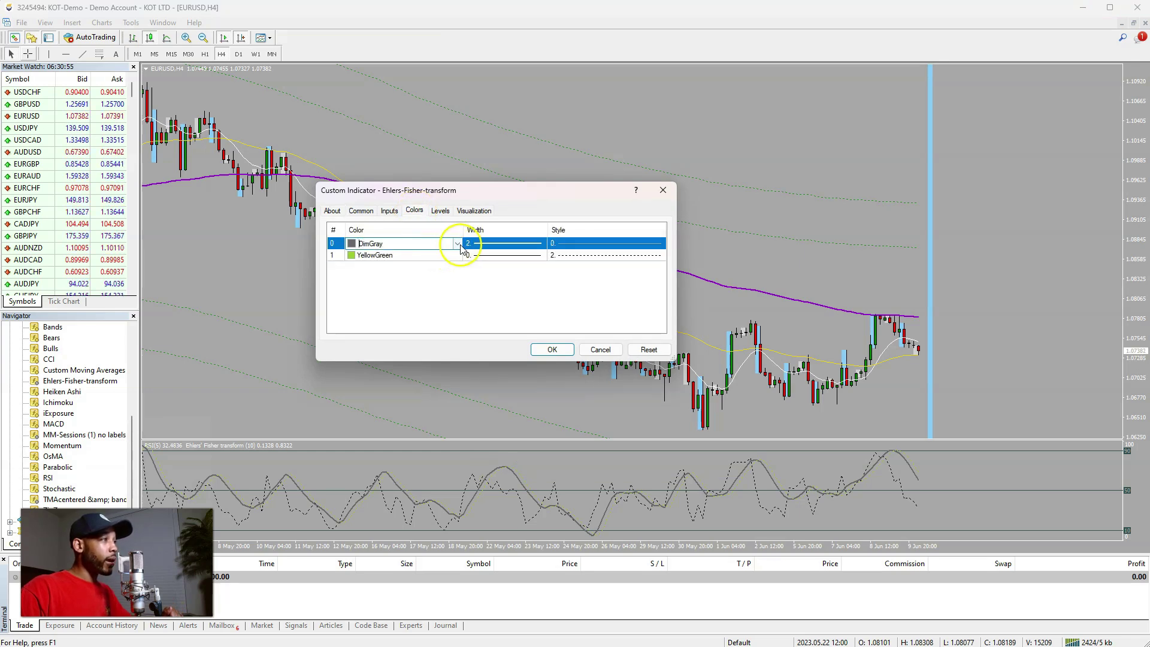
left_click(457, 244)
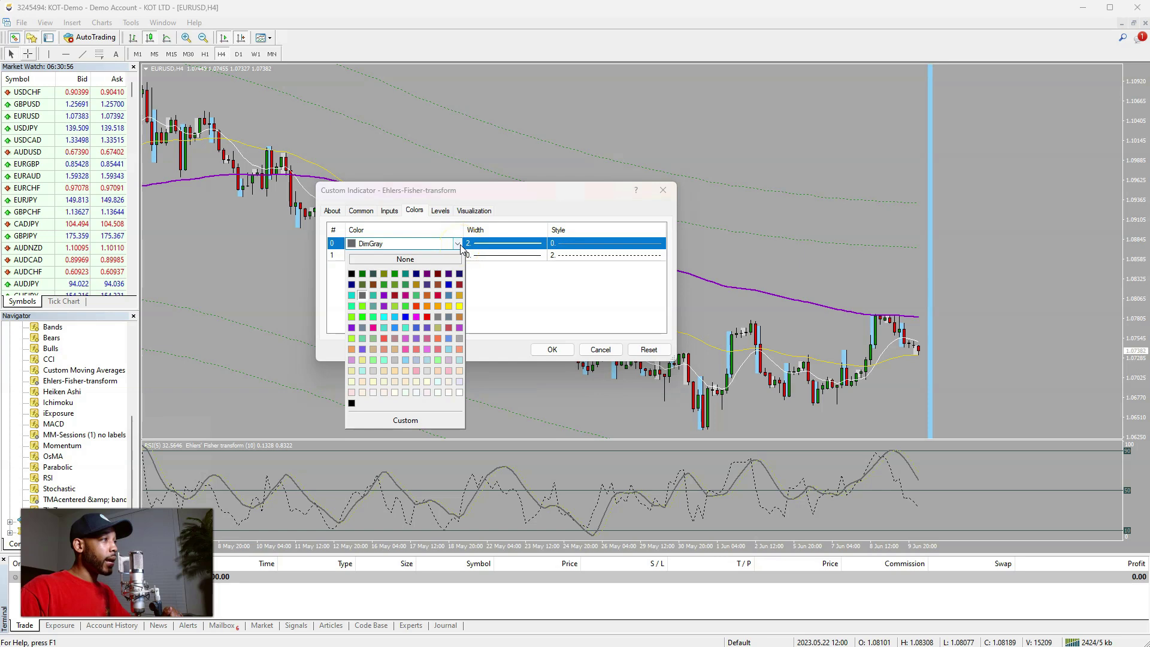
left_click(362, 274)
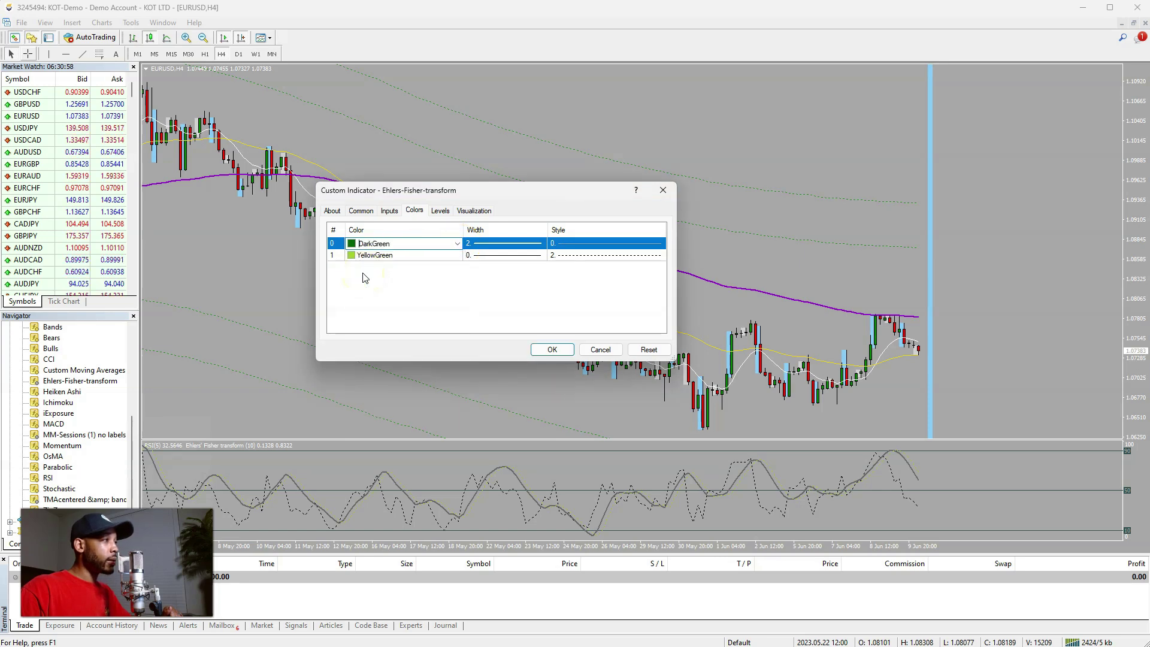
Step: Set the color of line 1 of the Ehlers' Fisher transform indicator to None and apply the changes
left_click(435, 256)
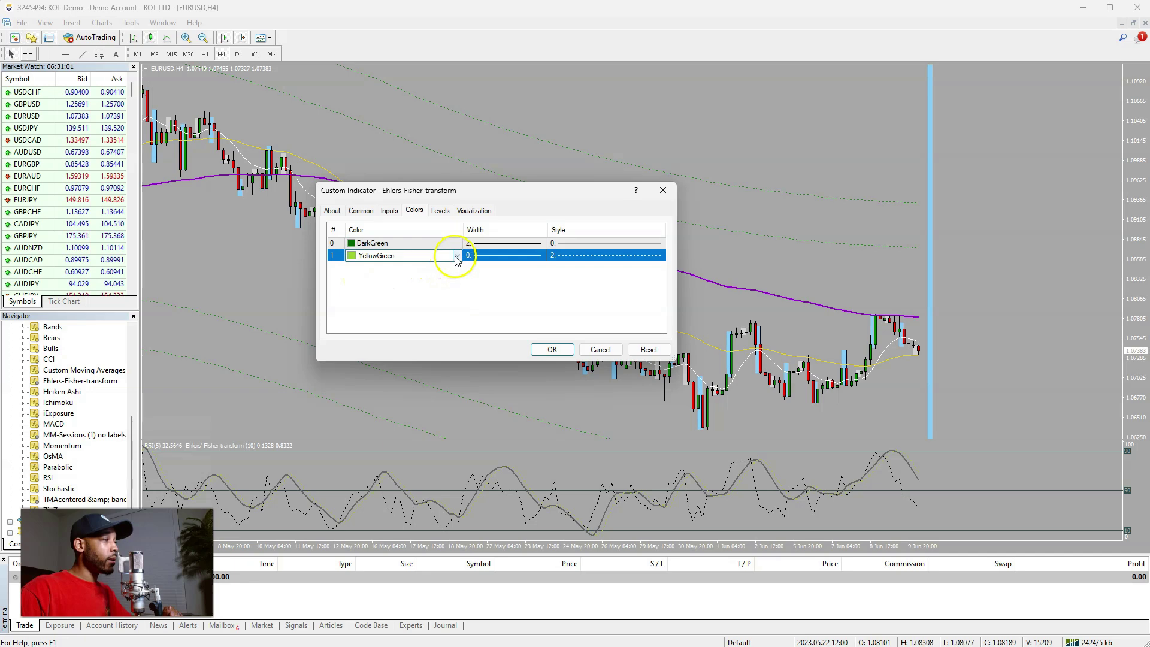
left_click(458, 256)
left_click(412, 267)
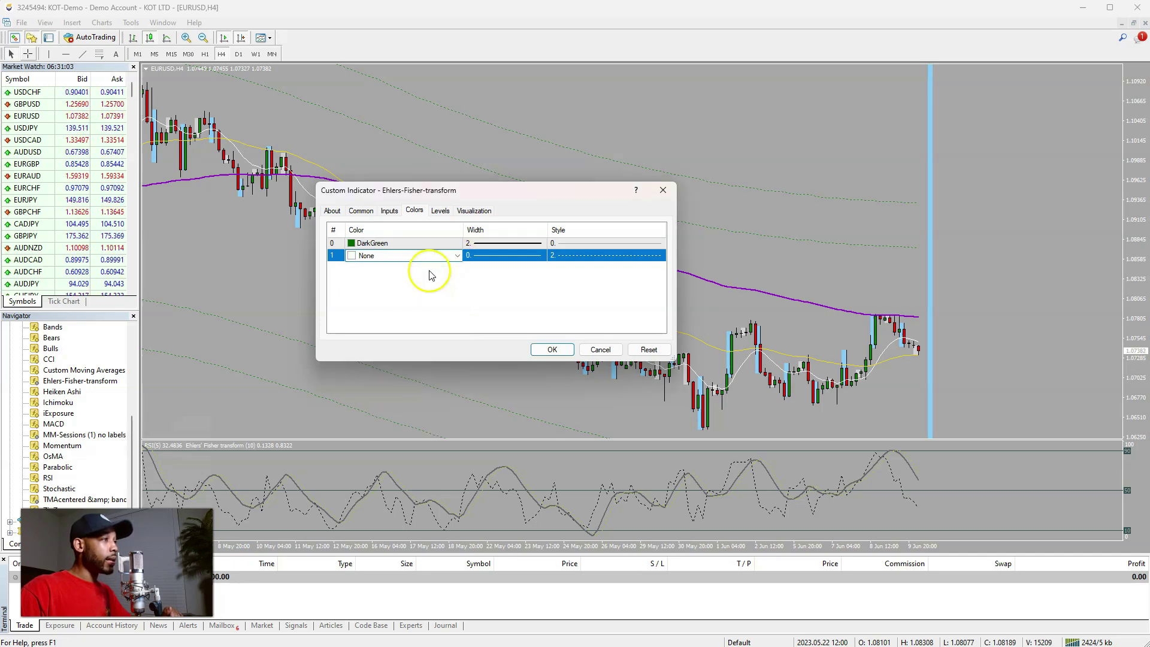
left_click(552, 350)
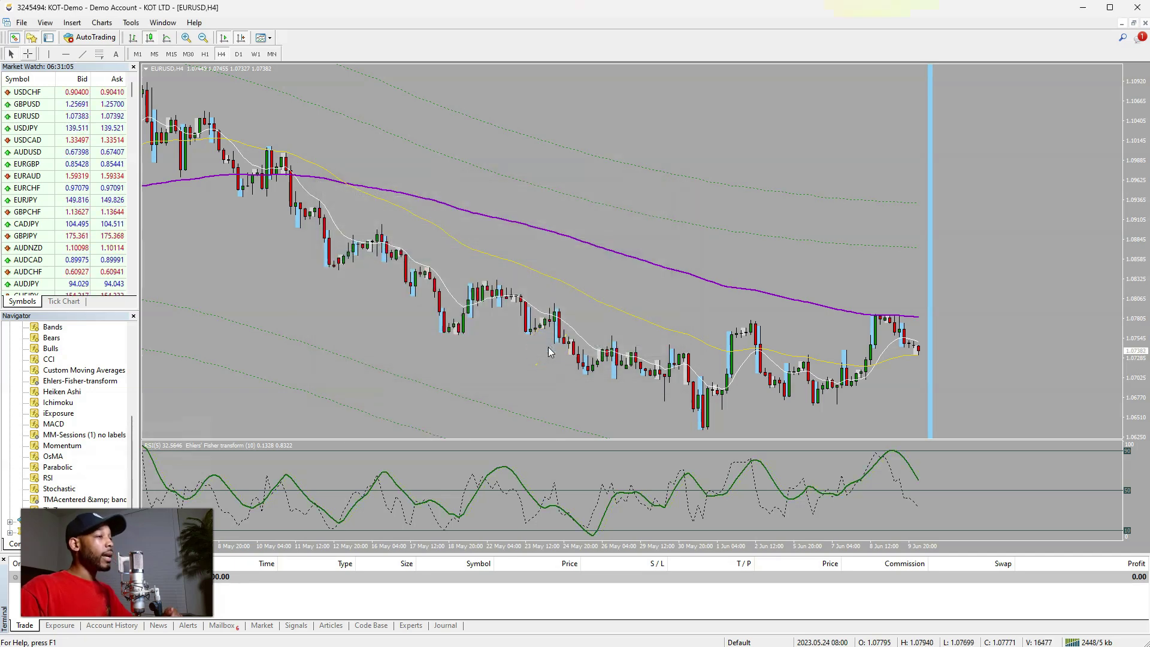
left_click(462, 526)
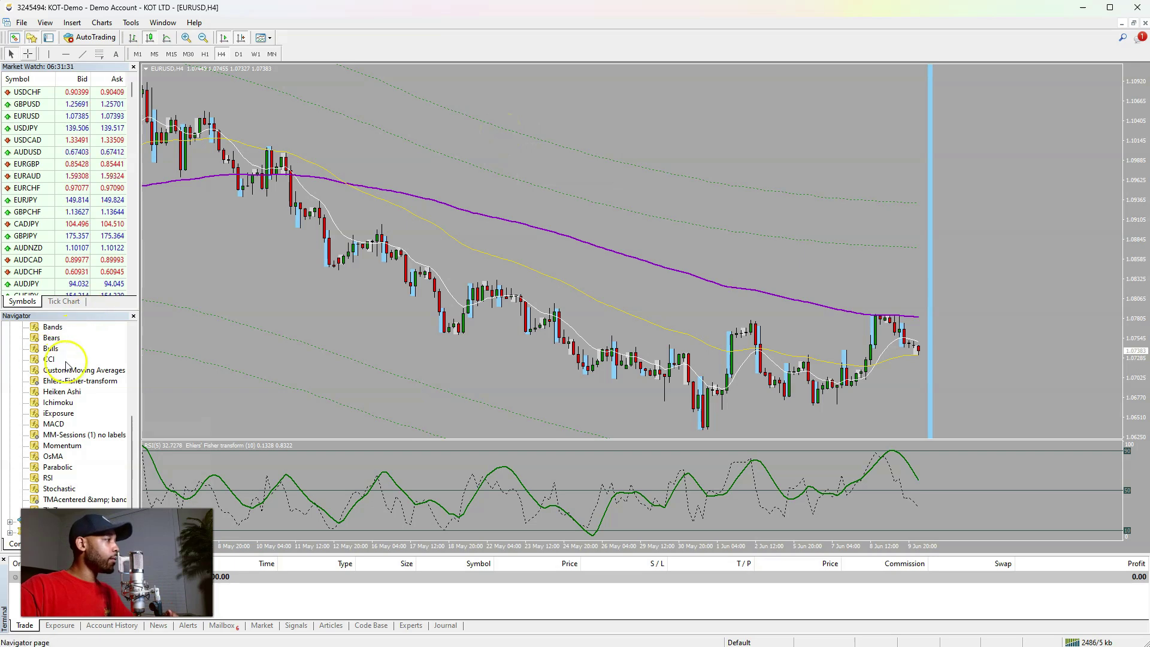
Step: Examine the full list of input parameters of the outer upper TMA centered band on the chart
left_click(57, 392)
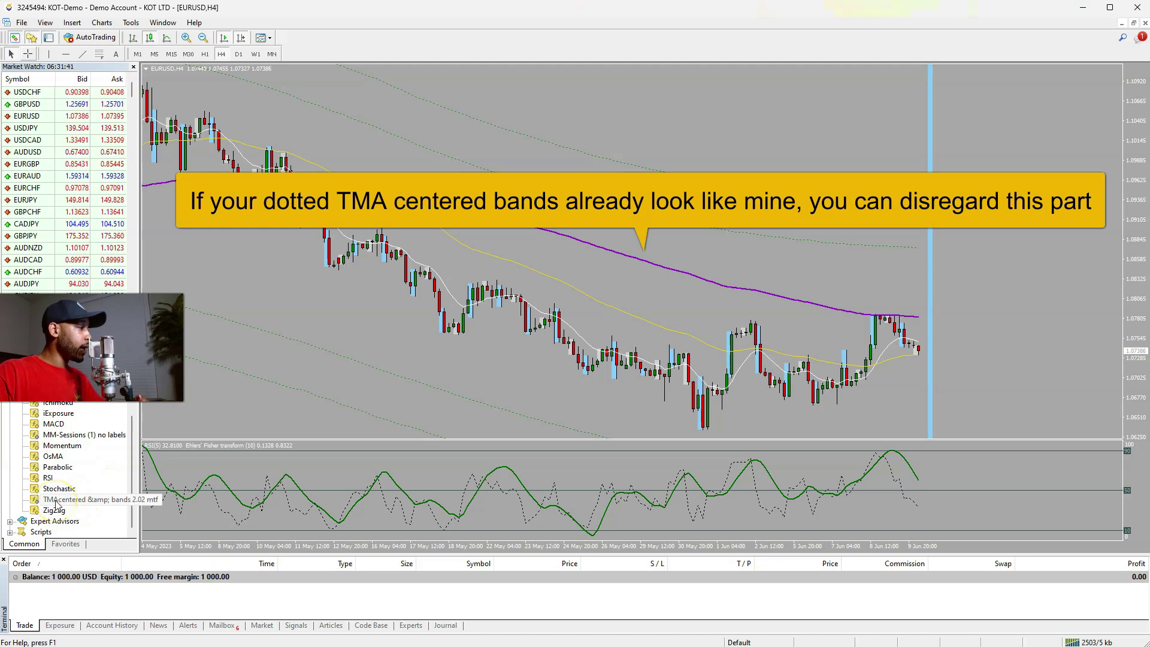
left_click(56, 500)
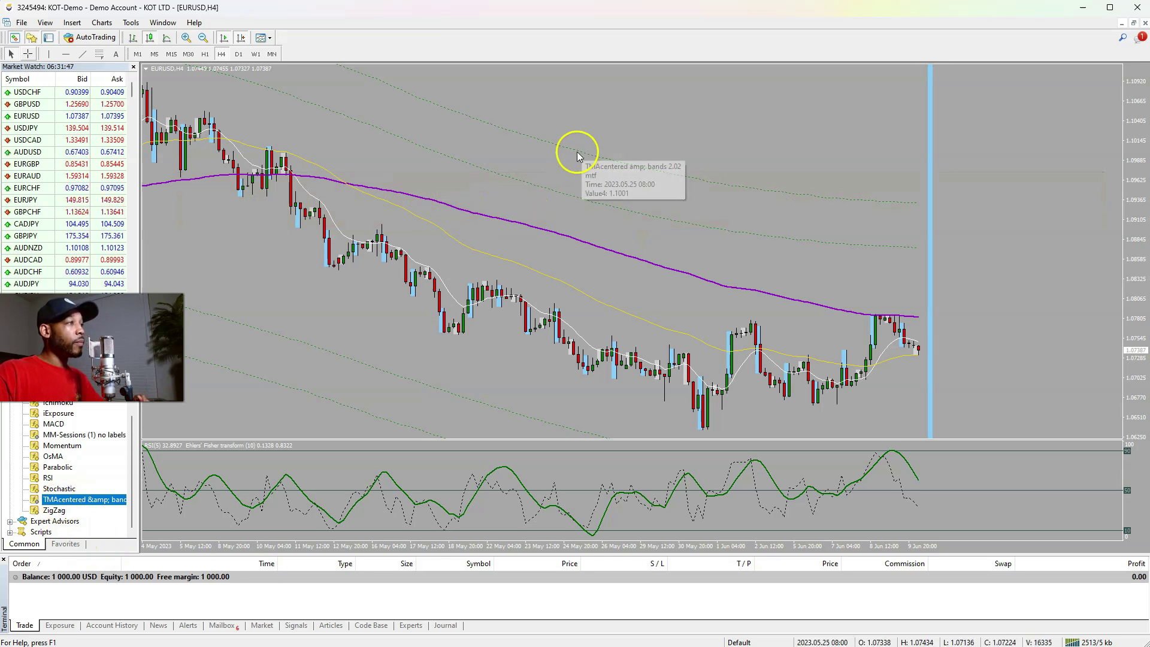
left_click(228, 298)
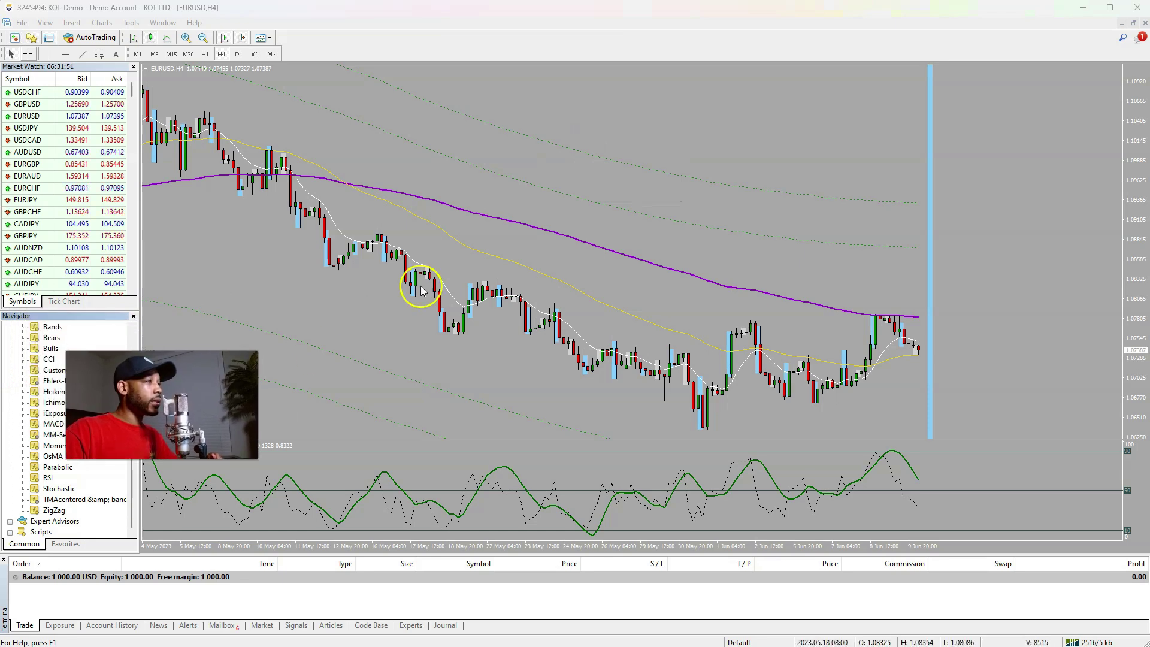
double_click(579, 152)
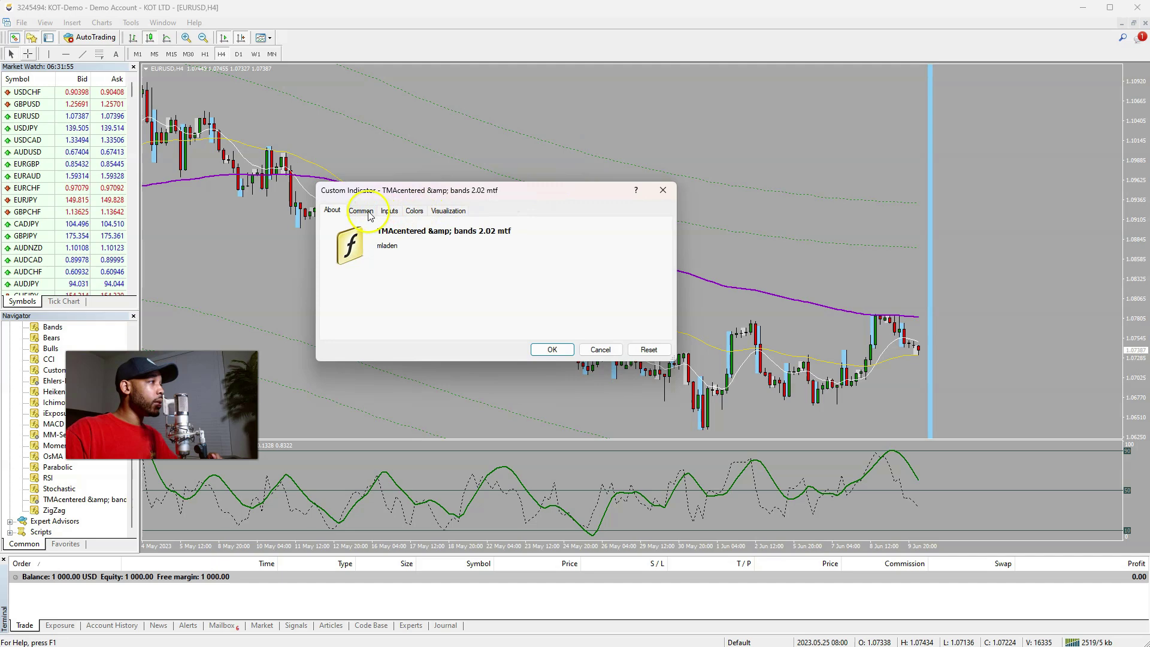
left_click(388, 212)
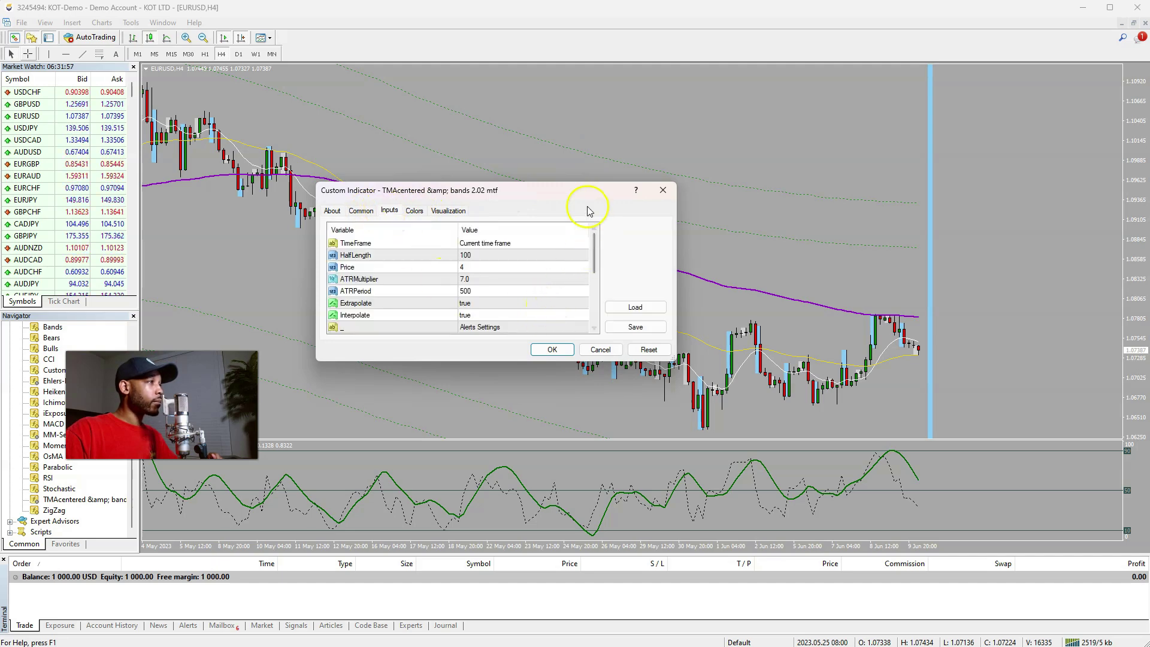
left_click_drag(586, 192, 594, 103)
left_click_drag(679, 270, 673, 429)
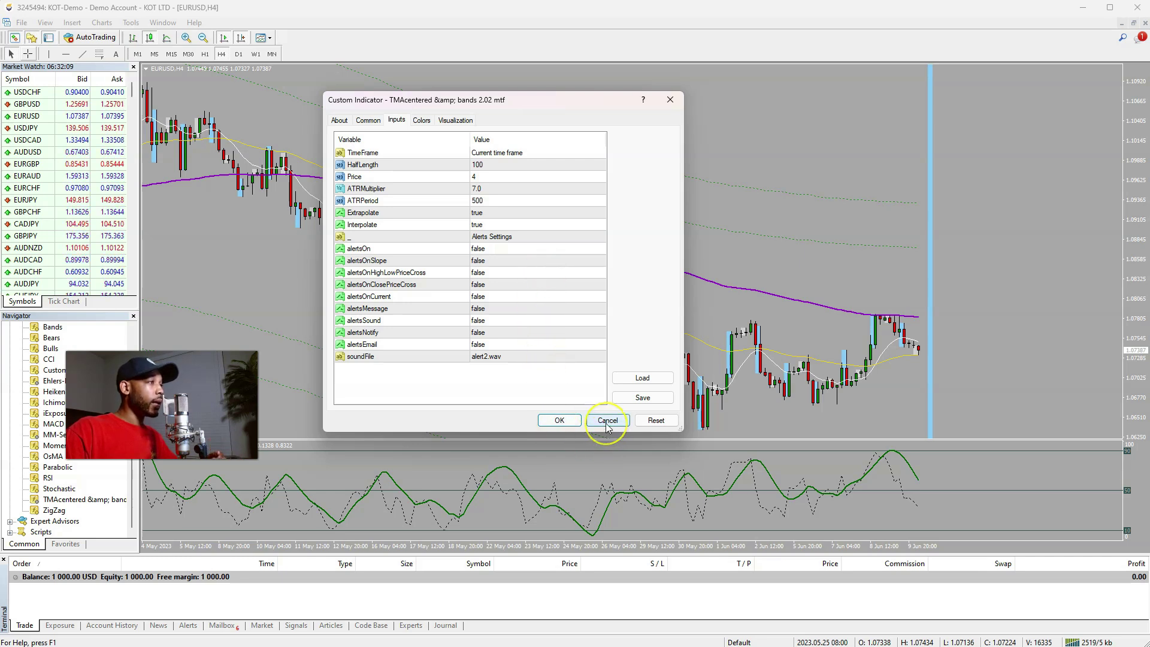
left_click(561, 420)
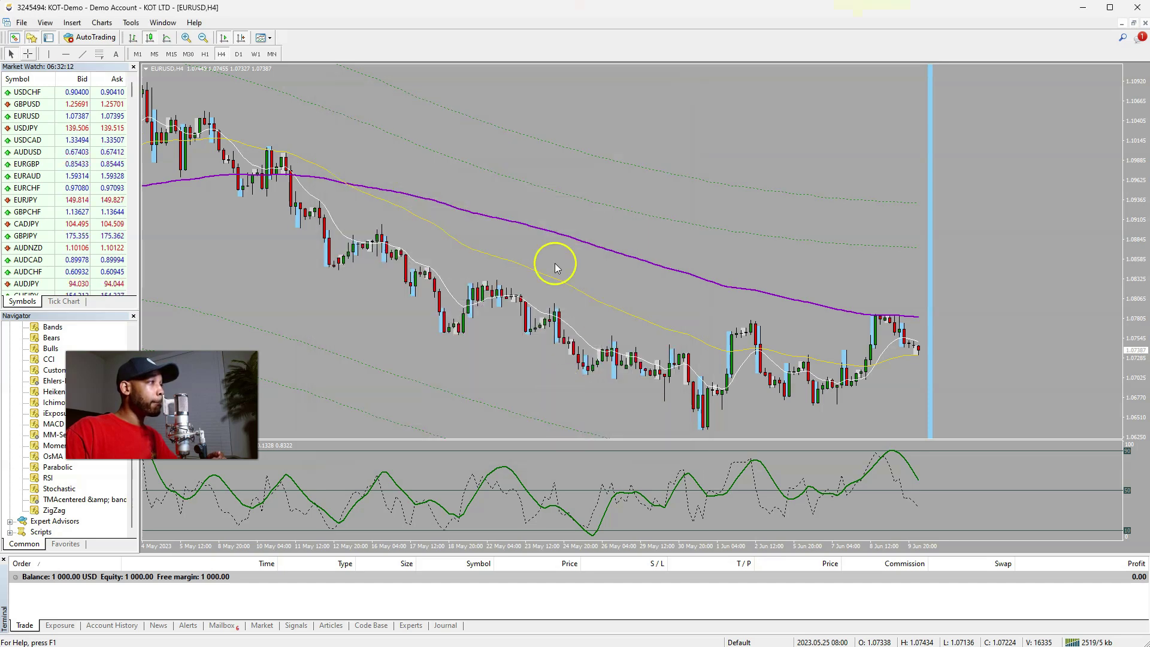
Step: Examine the input parameters of the inner upper, inner lower and outer lower TMA centered bands on the EURUSD chart
double_click(495, 175)
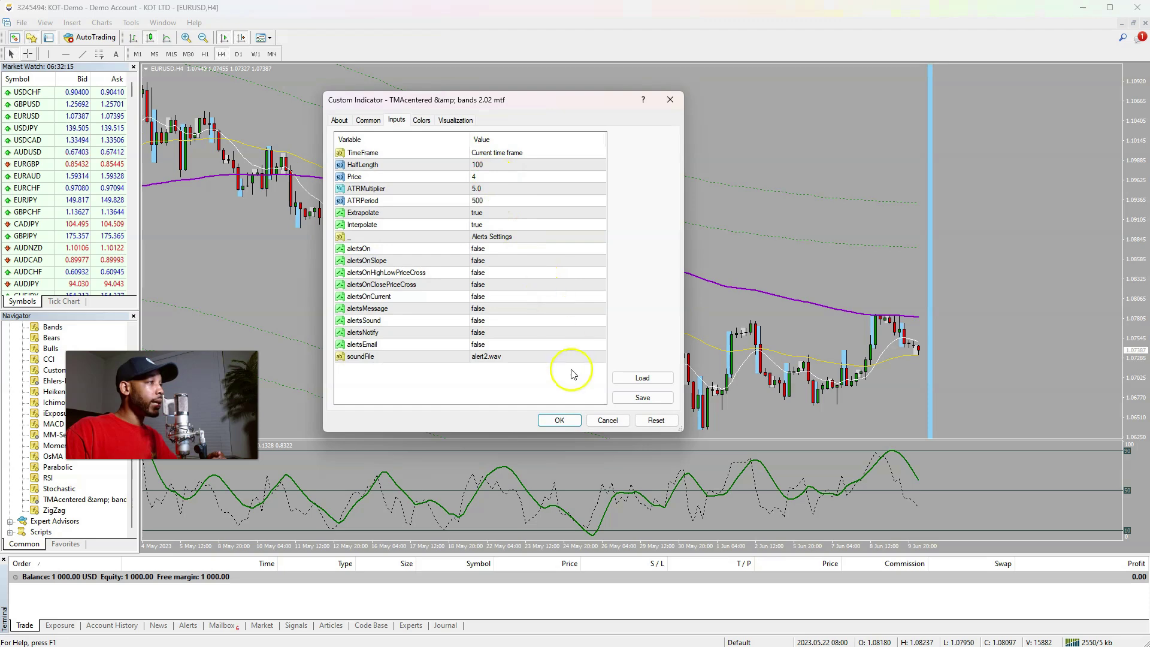
left_click(559, 421)
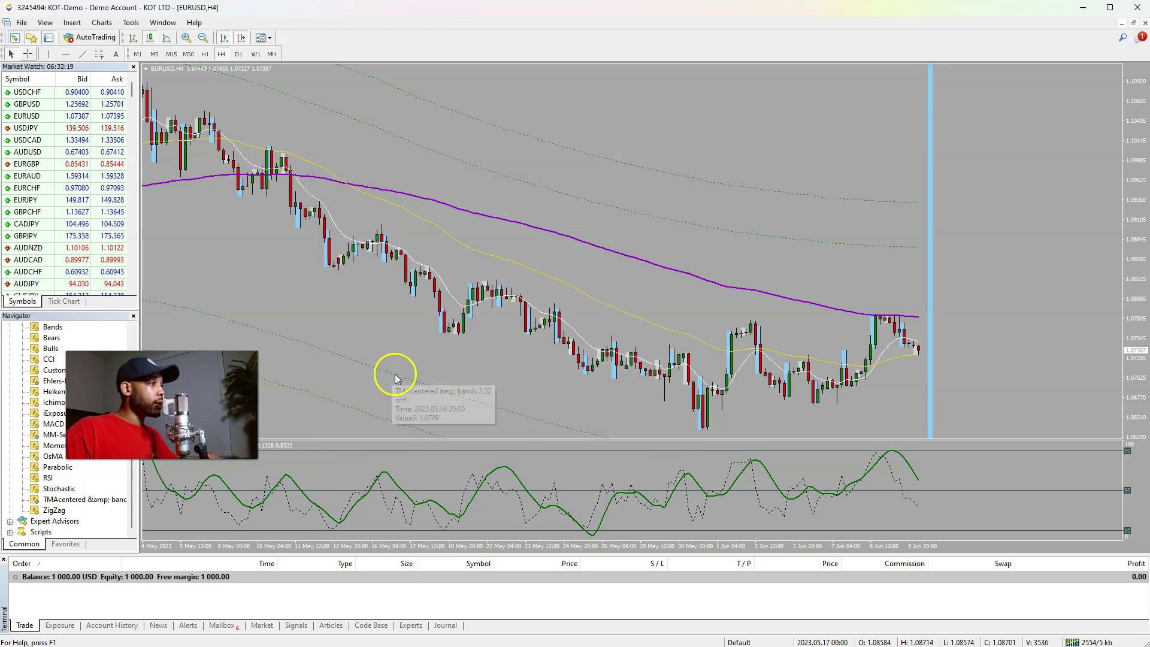
double_click(394, 373)
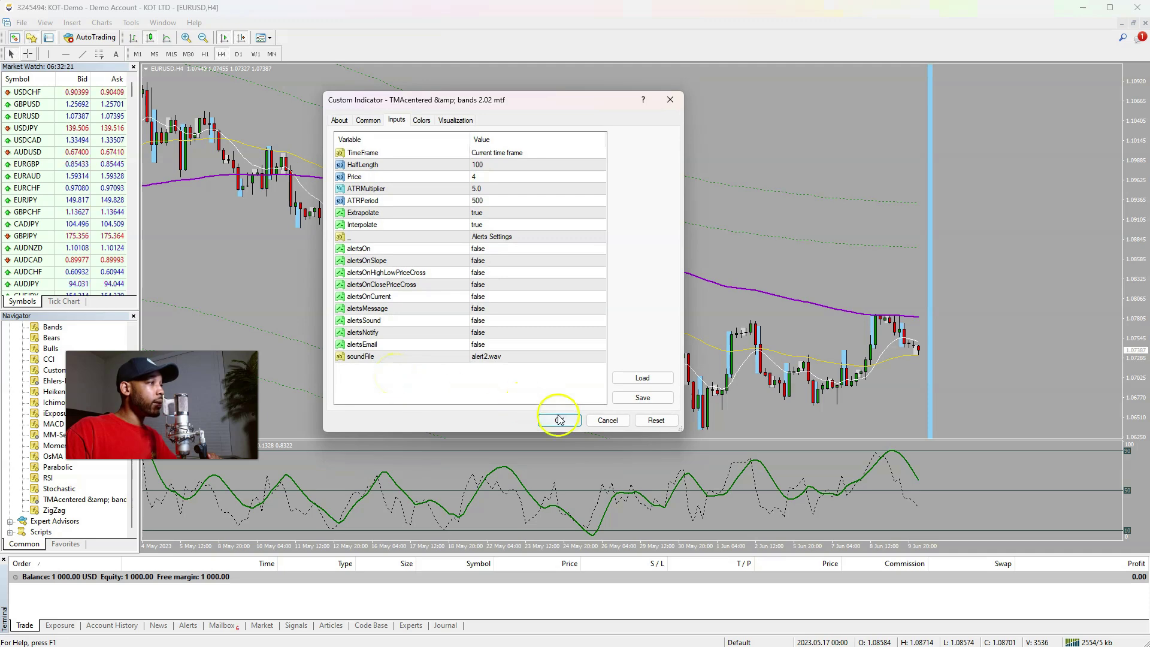
left_click(559, 421)
double_click(368, 411)
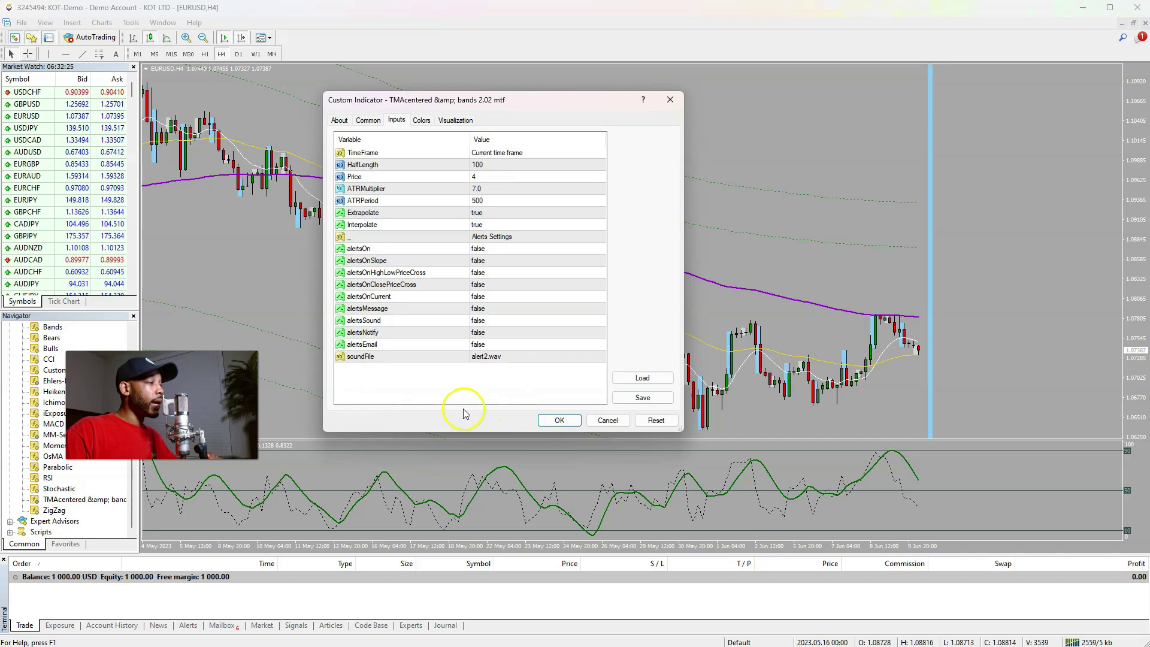
left_click(559, 421)
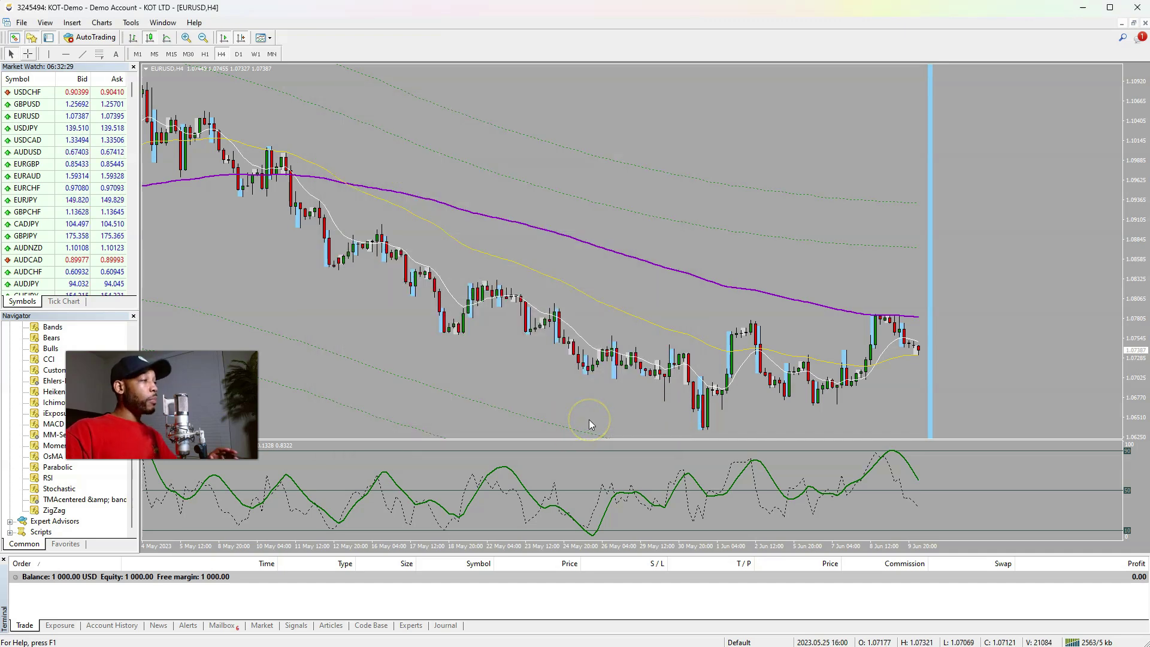
left_click(556, 420)
left_click(541, 417)
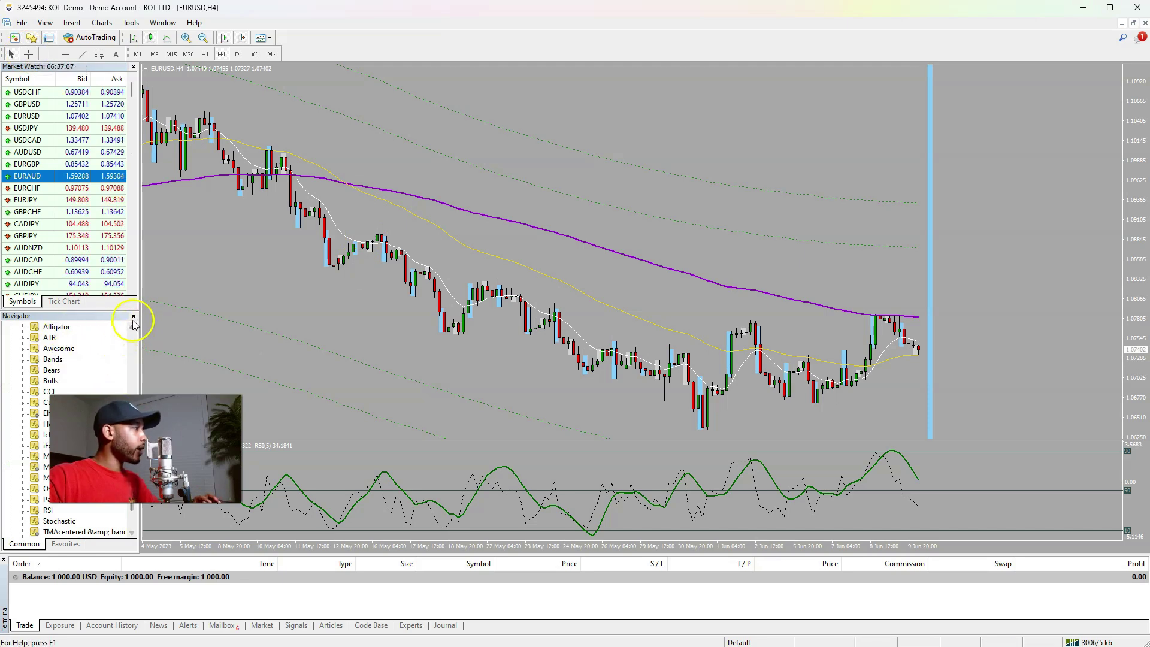
Step: Close the Navigator to leave more room for the Market Watch symbol list
left_click(134, 316)
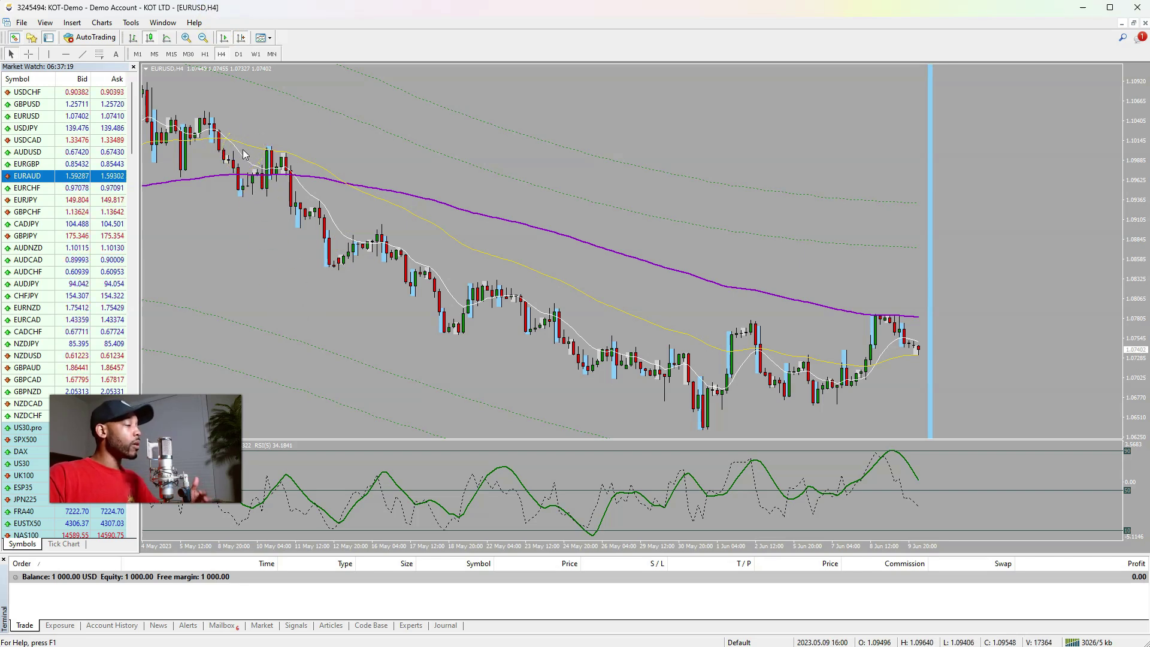
left_click(164, 215)
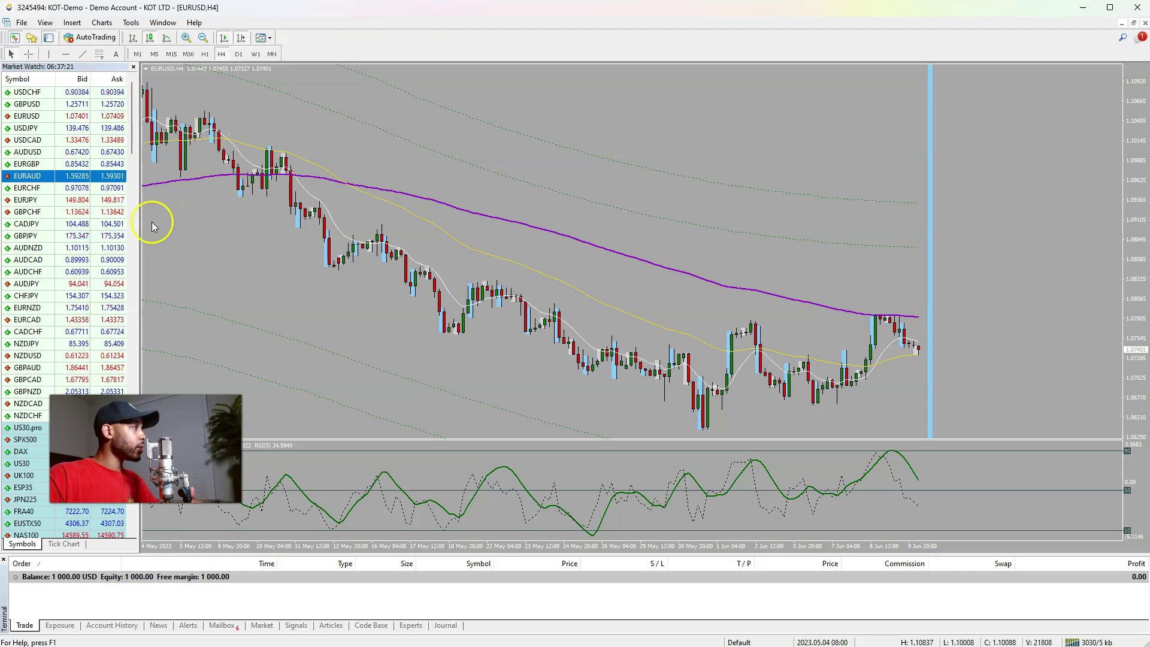
left_click(105, 238)
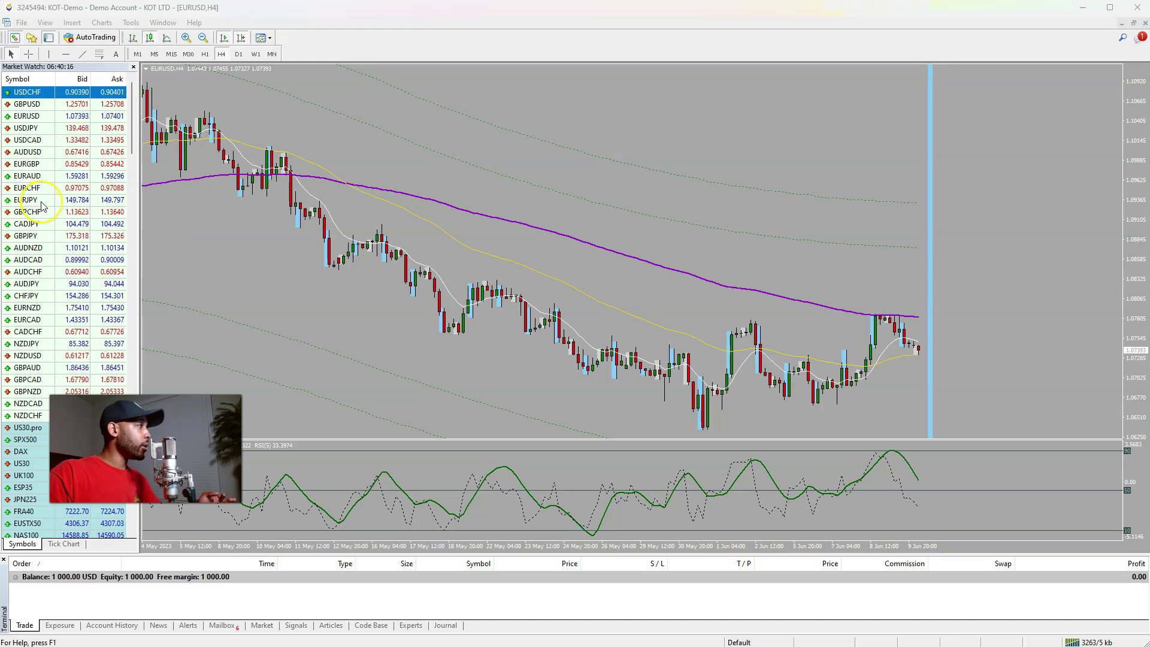
Step: Open new chart windows for EURJPY and EURCAD from the Market Watch list
left_click(42, 206)
right_click(43, 206)
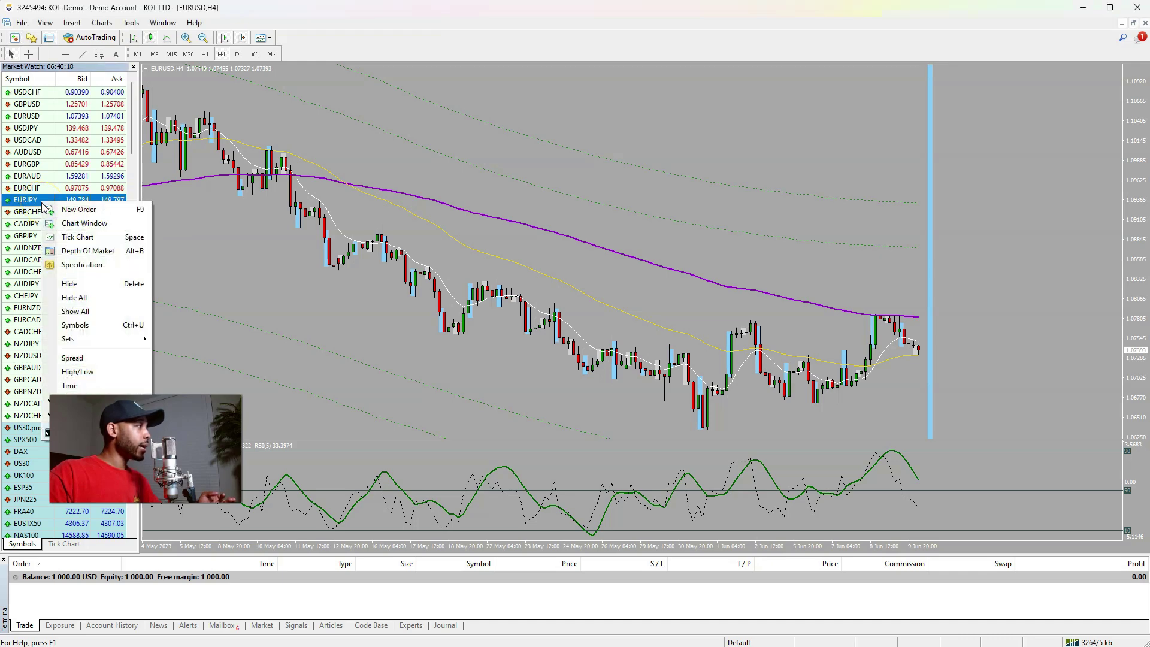
left_click(84, 229)
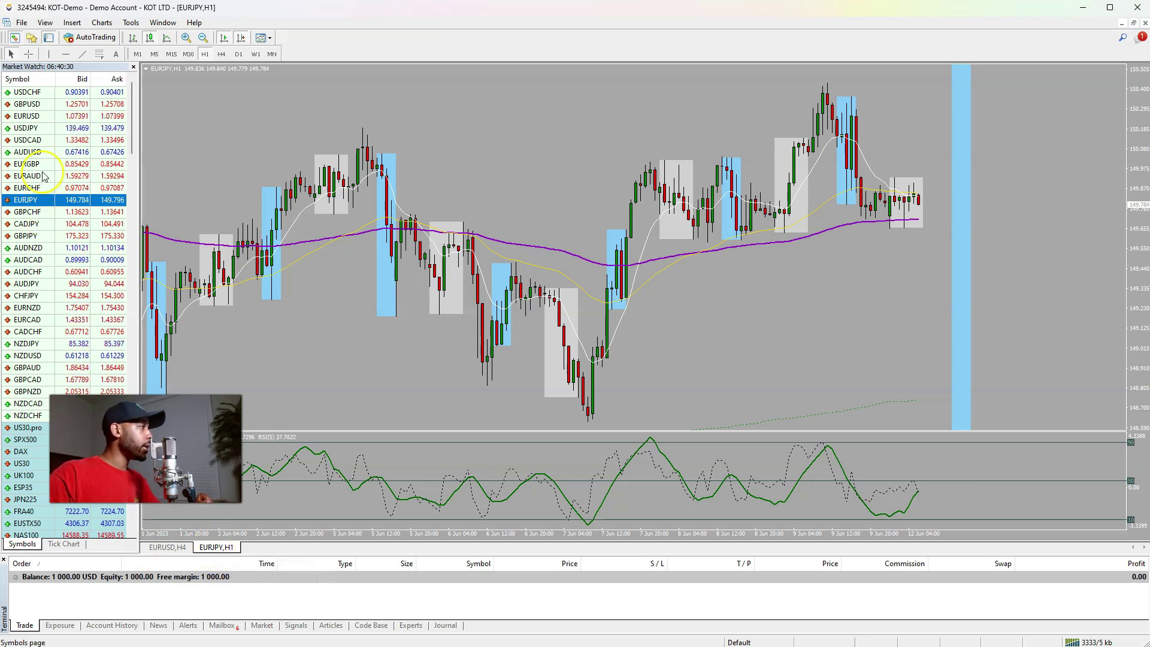
right_click(24, 320)
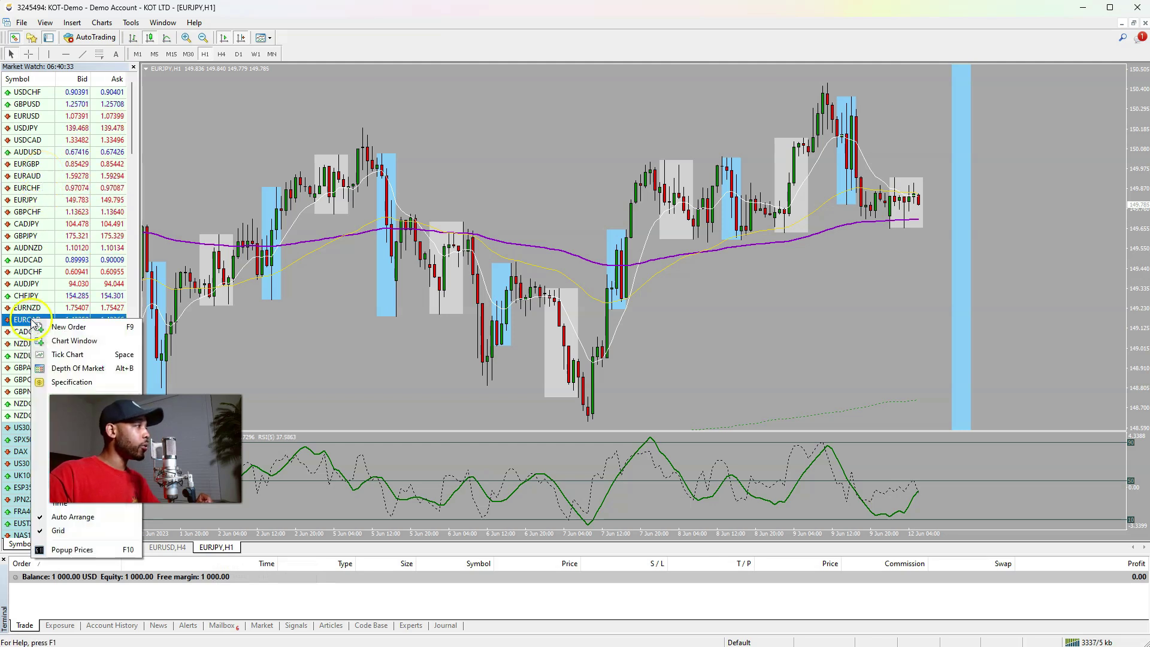
left_click(90, 341)
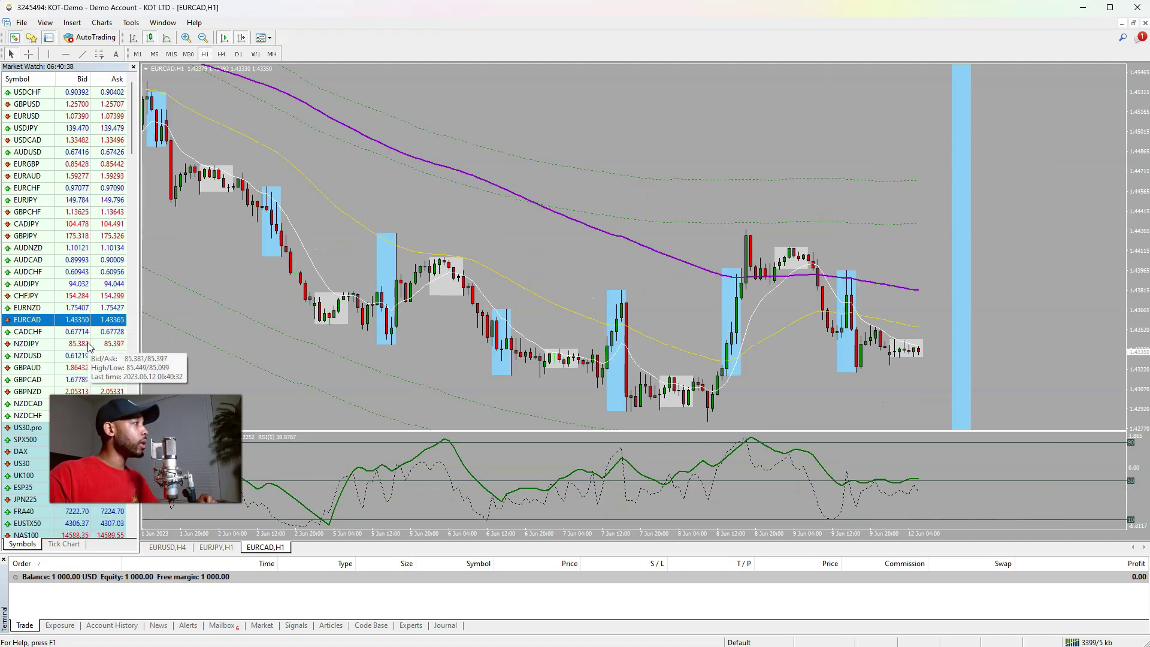
Step: Open new chart windows for GBPUSD and GBPJPY from the Market Watch list
left_click(41, 106)
right_click(41, 106)
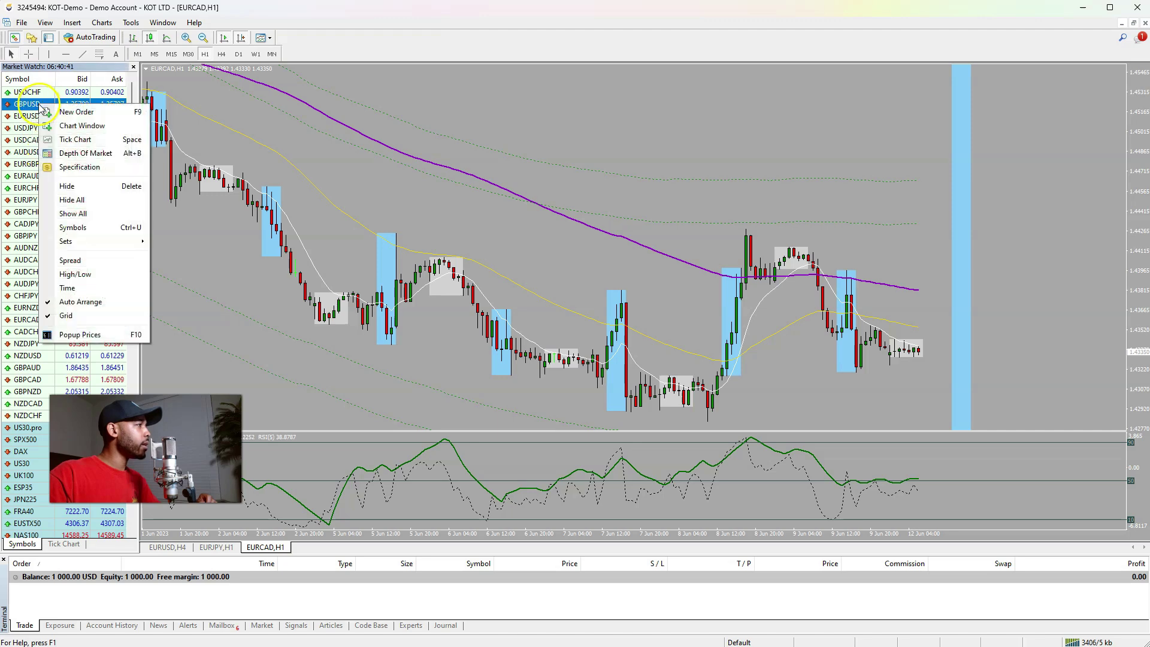
left_click(97, 131)
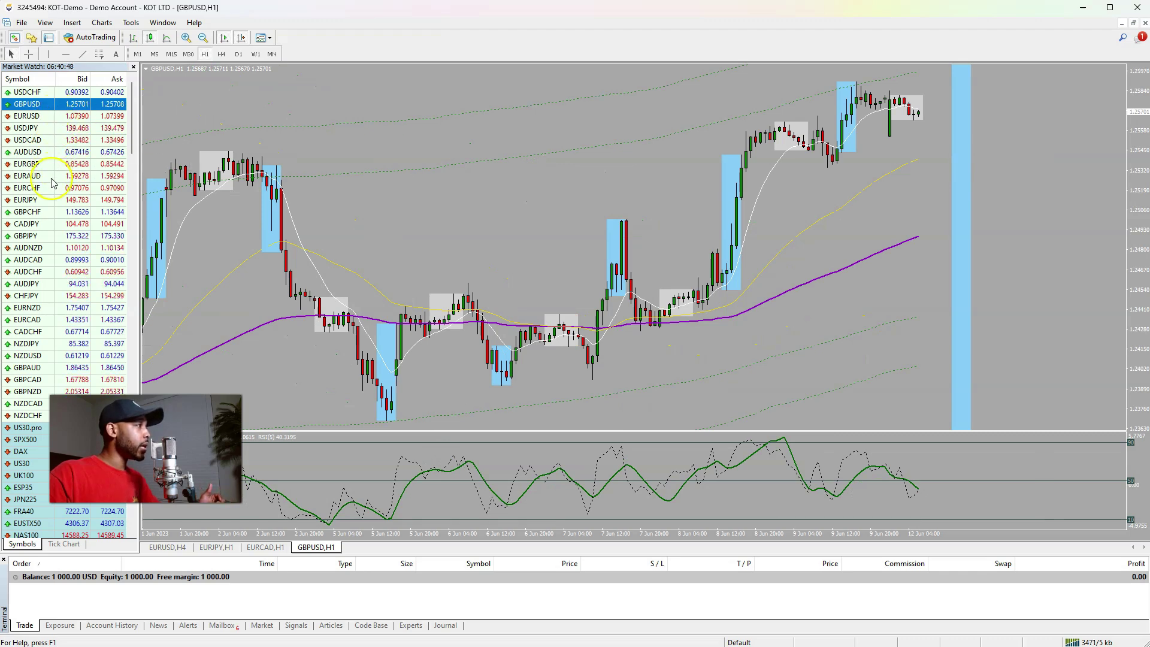
right_click(37, 236)
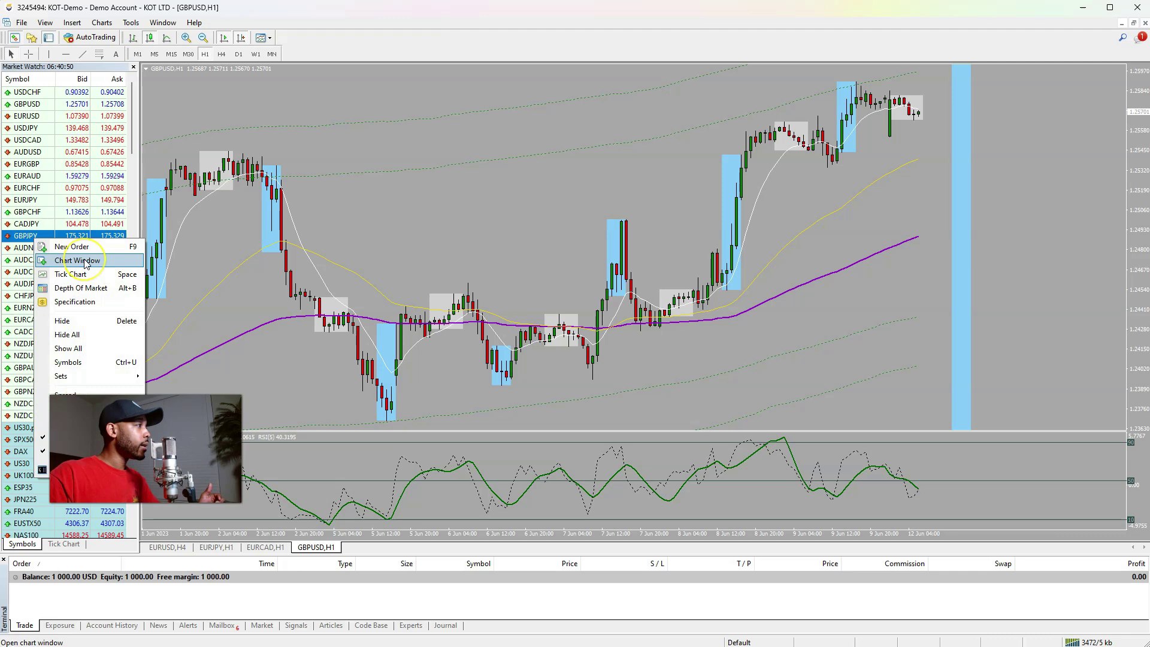
left_click(87, 261)
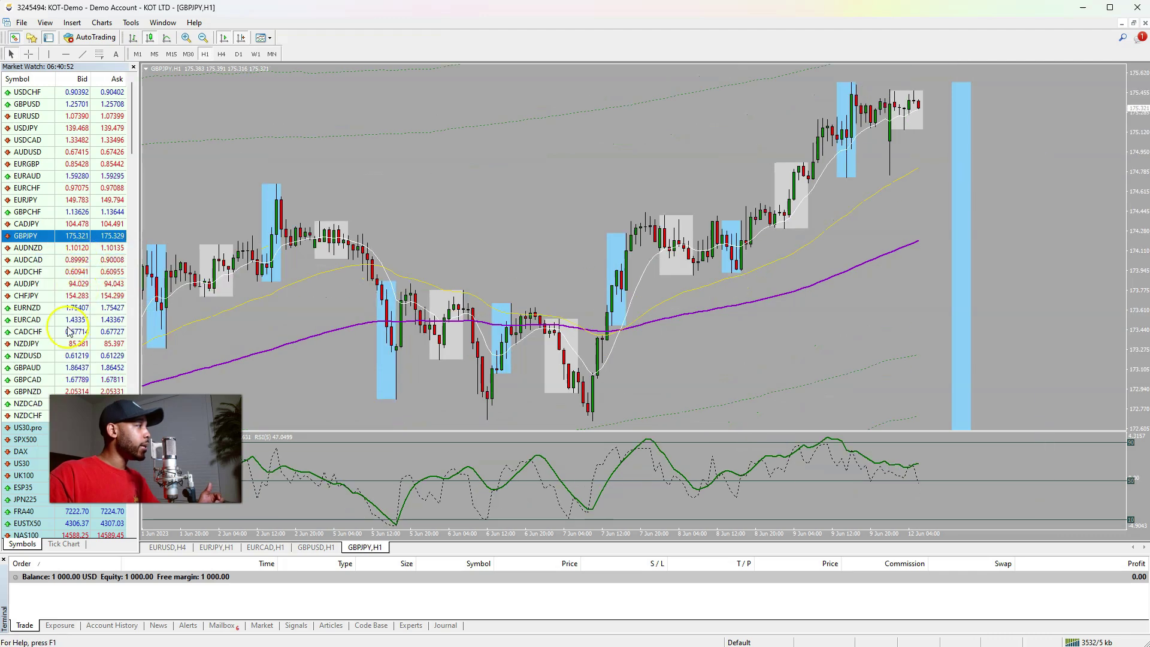
Step: Open a new chart window for the GBPCAD pair from Market Watch
left_click(39, 390)
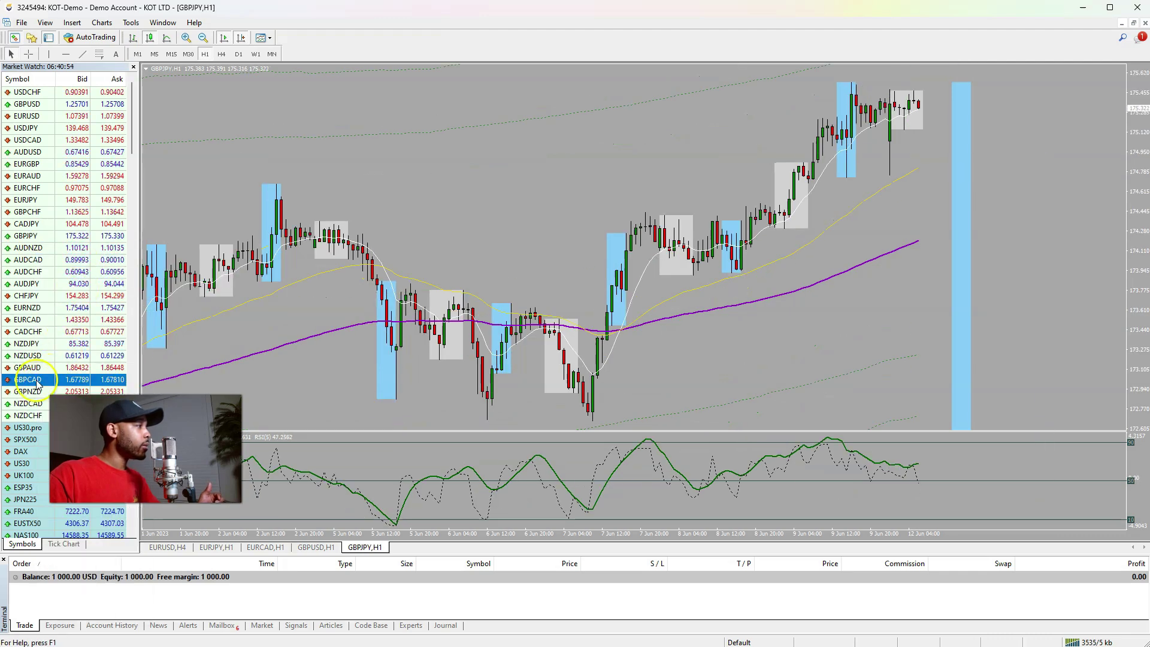
right_click(33, 379)
left_click(72, 390)
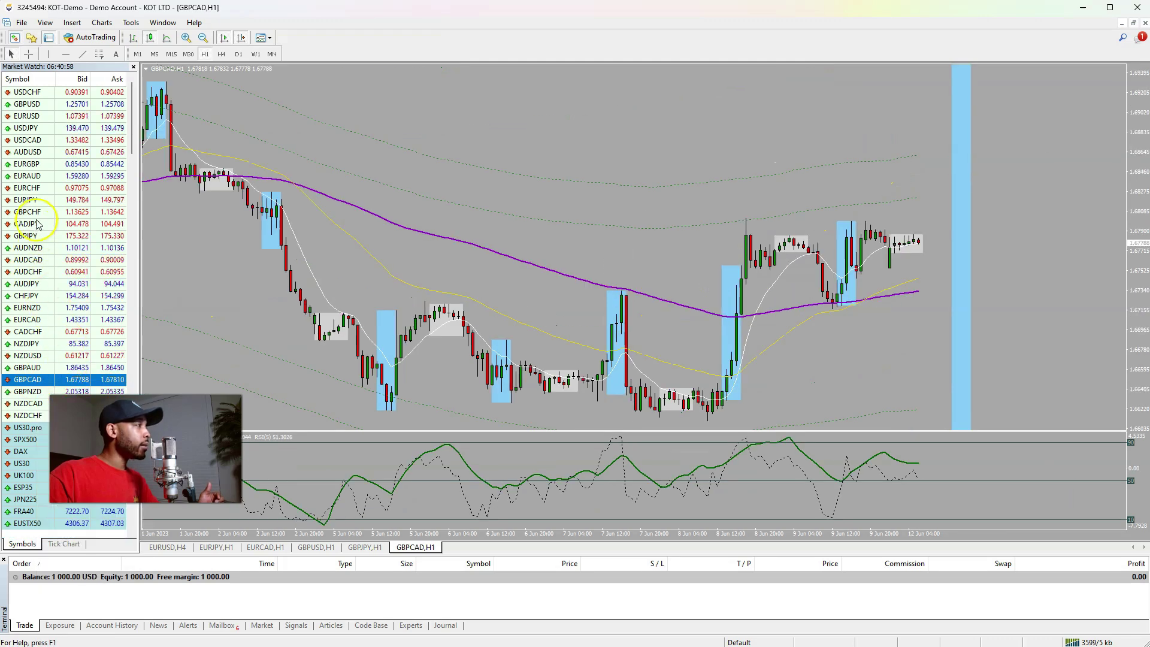
Step: Open new chart windows for USDCAD and USDJPY from the Market Watch list
right_click(54, 141)
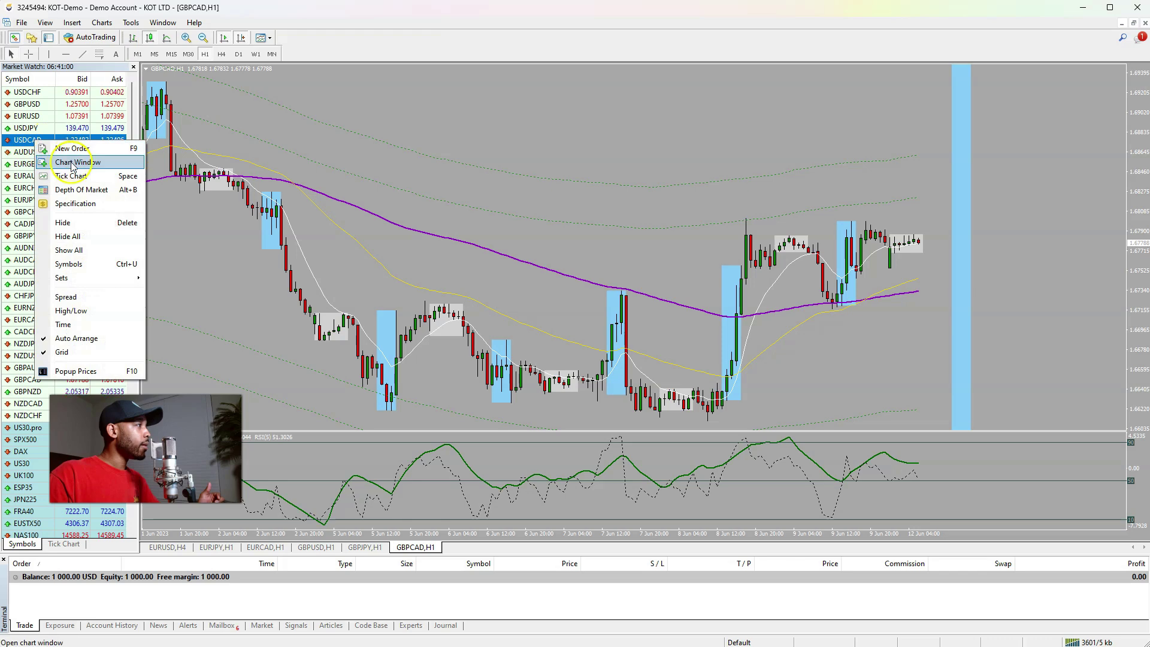
left_click(72, 164)
right_click(42, 128)
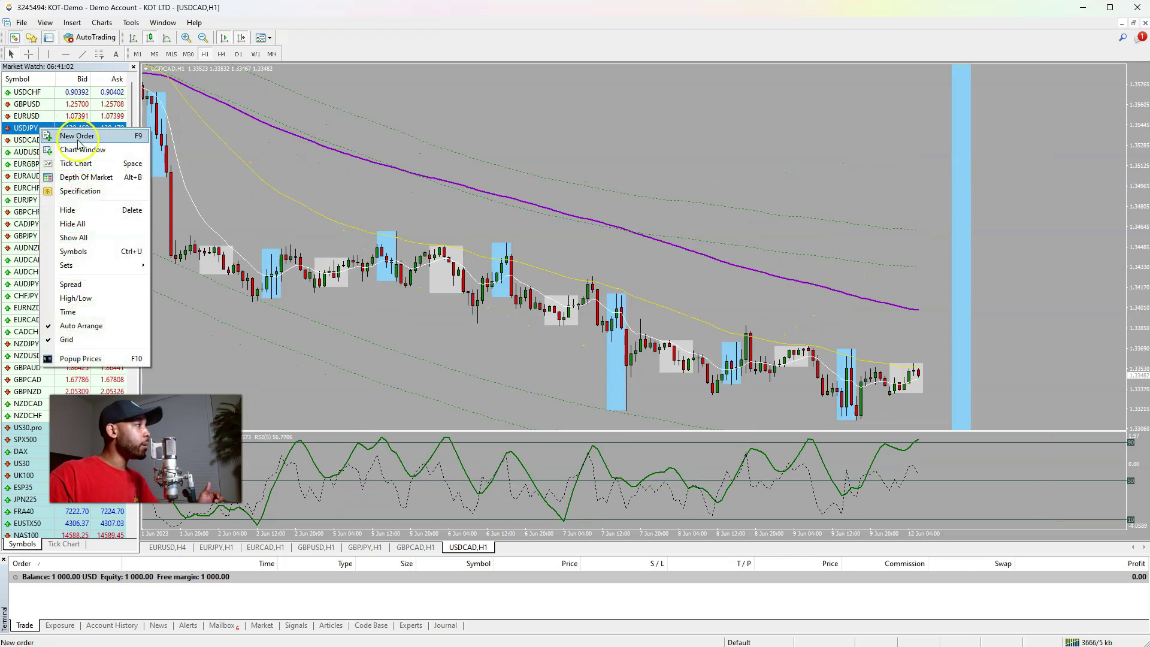
left_click(94, 151)
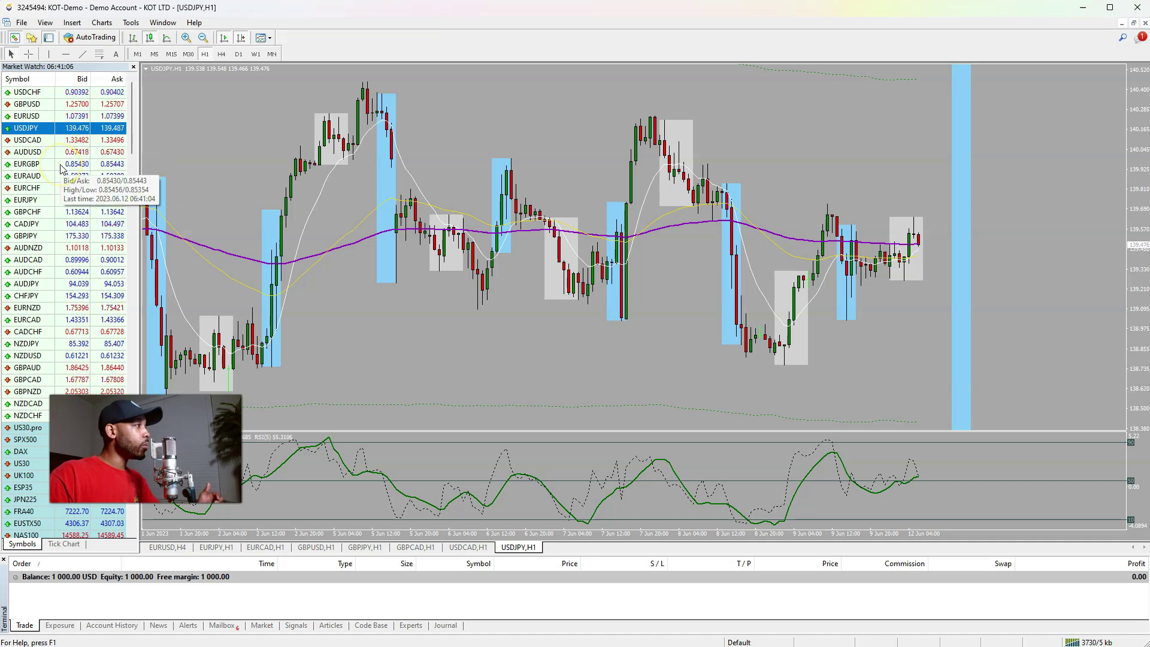
Step: Find XAUUSD among the metals in Market Watch and open a new chart window for it
scroll(60, 171, "down", 7)
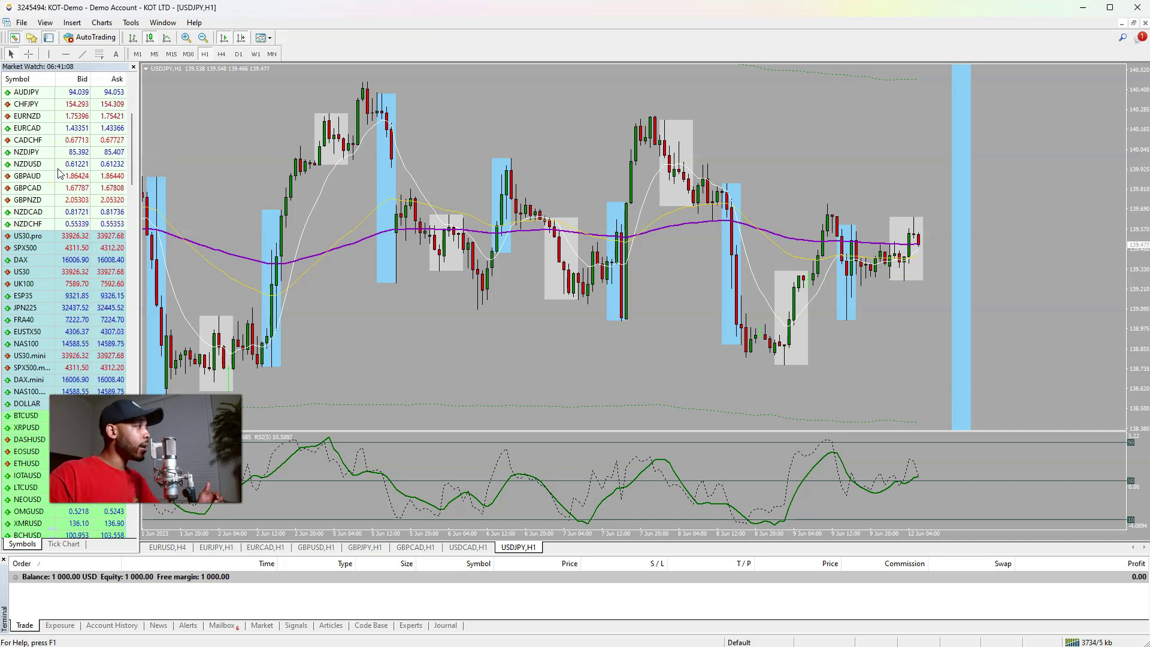
scroll(60, 174, "down", 7)
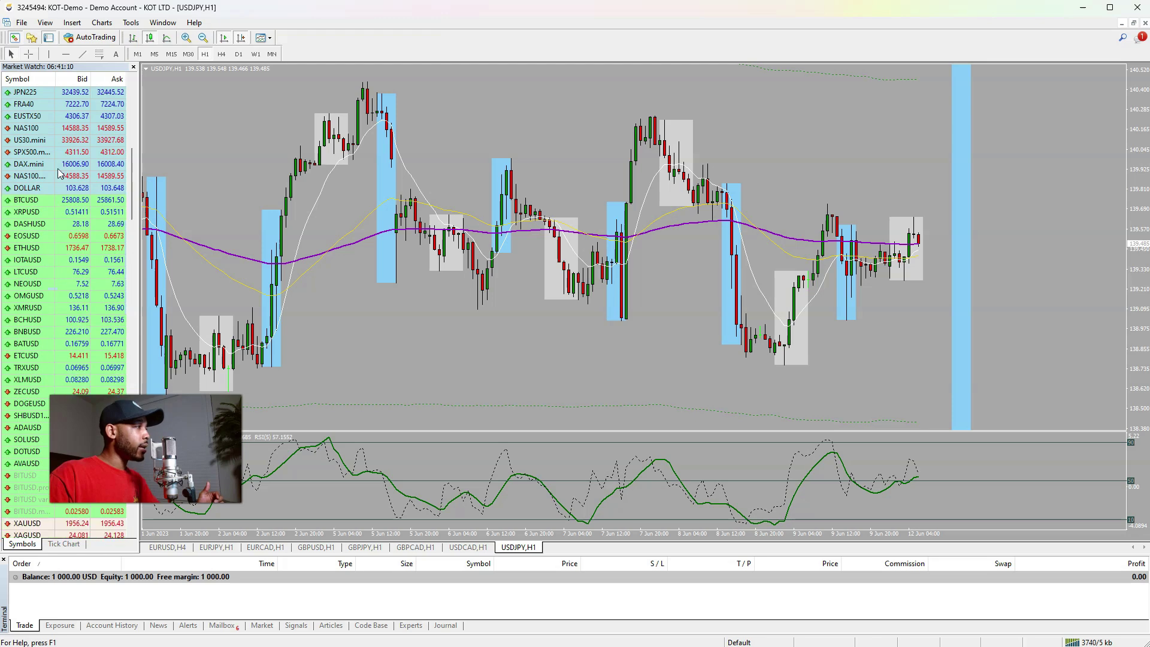
scroll(60, 174, "down", 6)
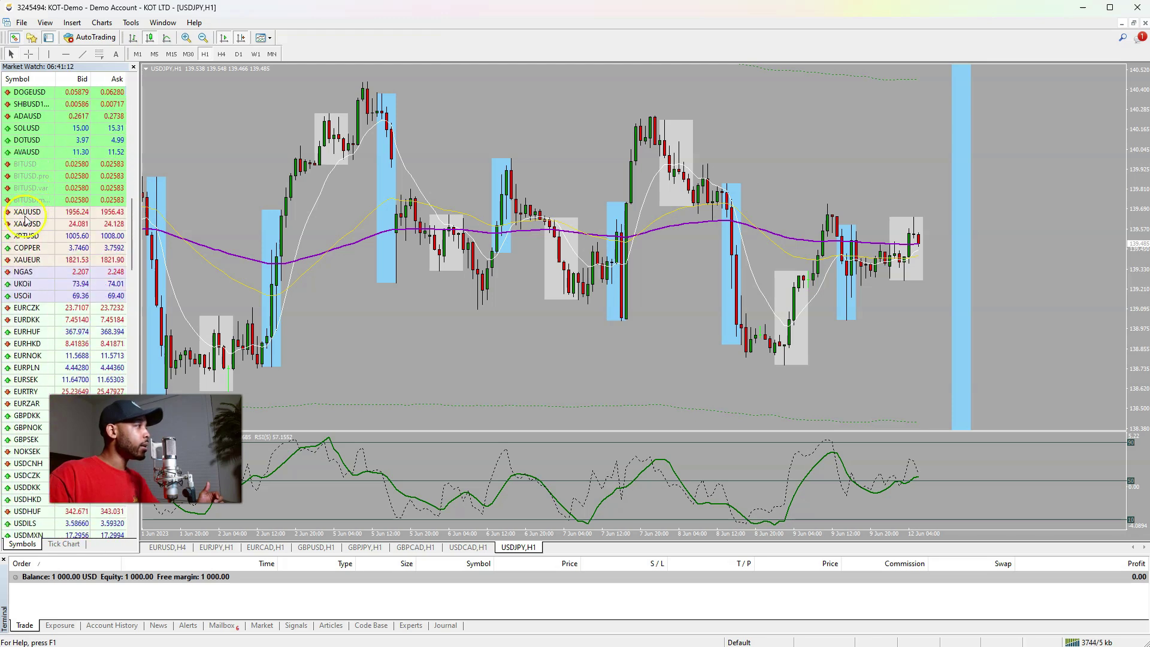
left_click(26, 215)
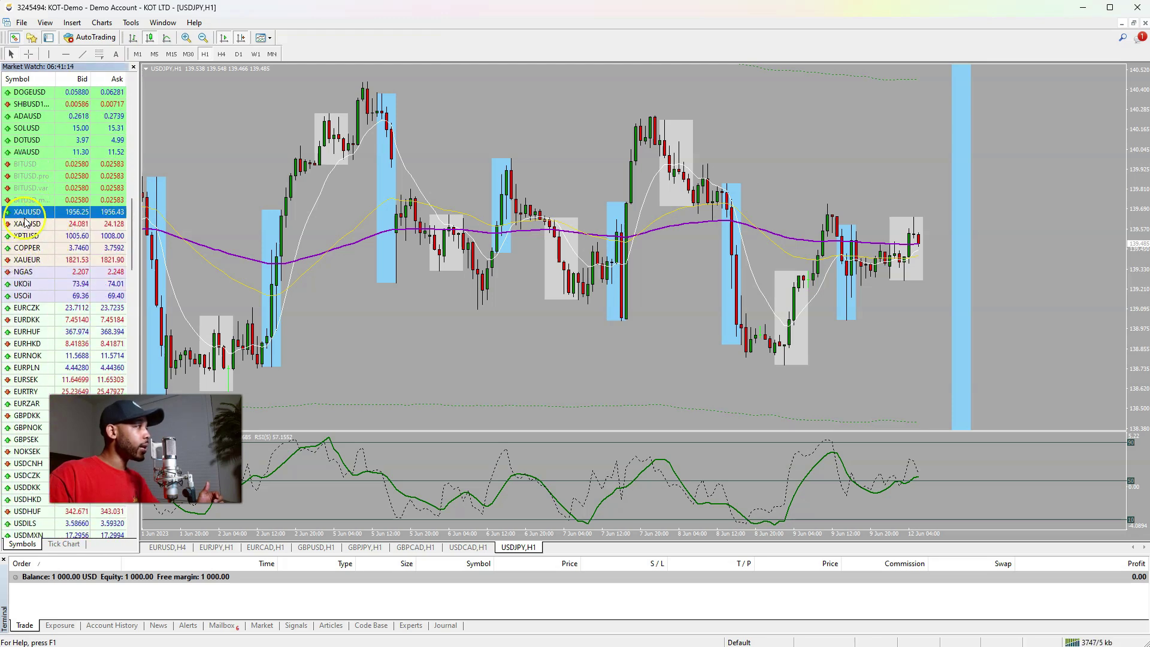
right_click(32, 213)
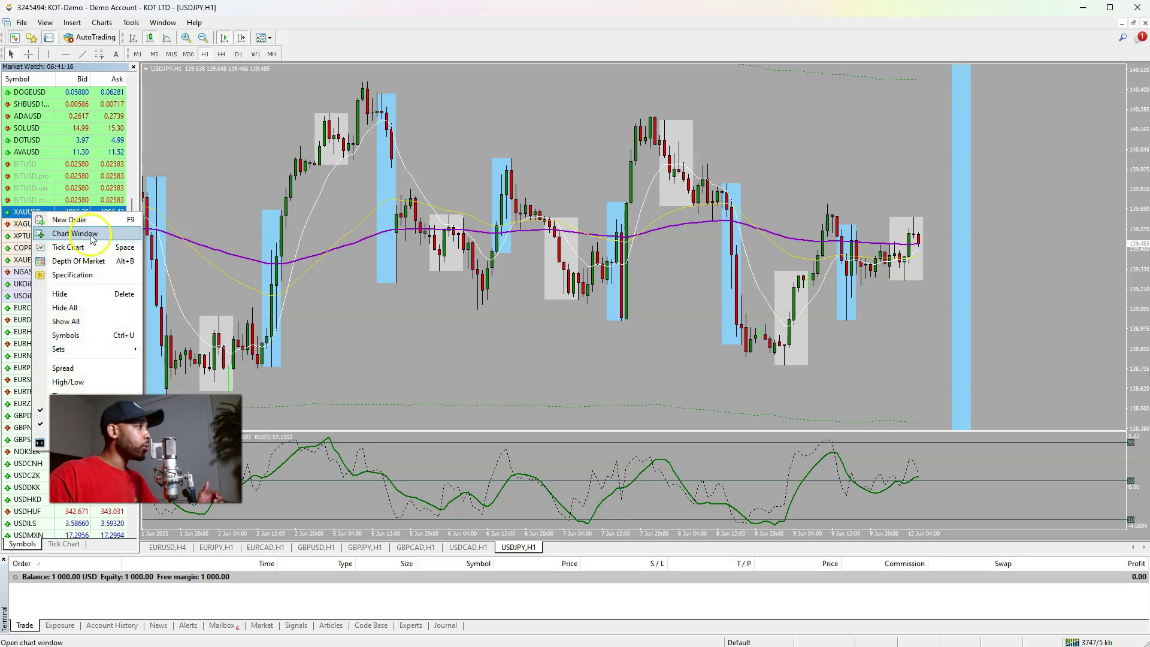
left_click(92, 239)
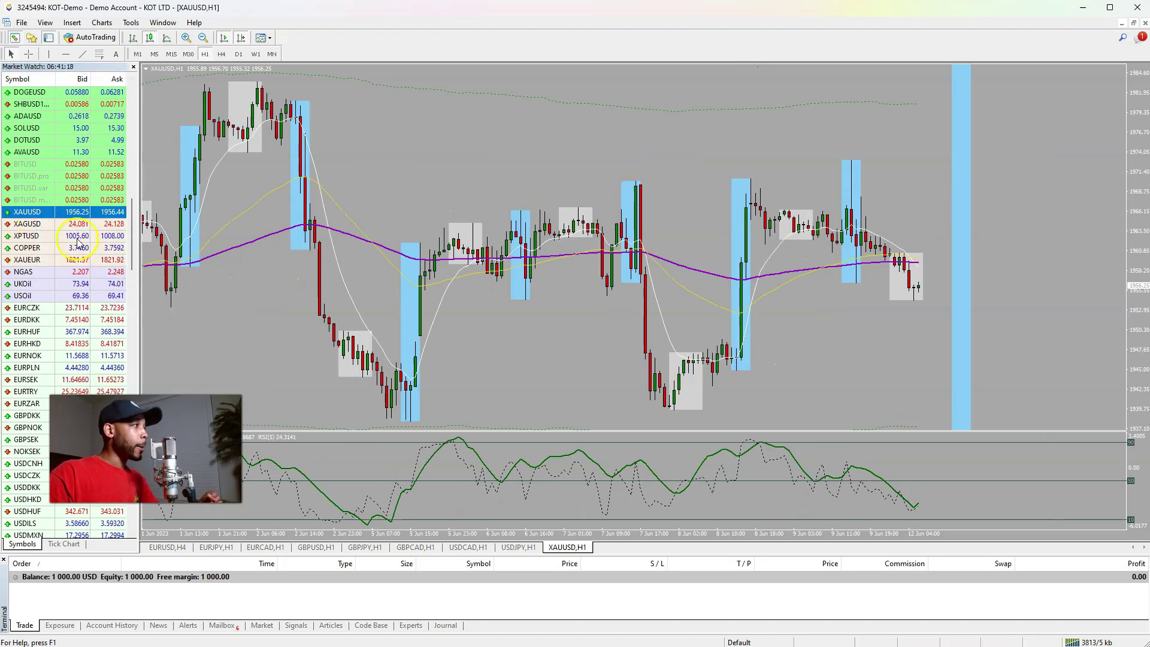
scroll(78, 243, "up", 10)
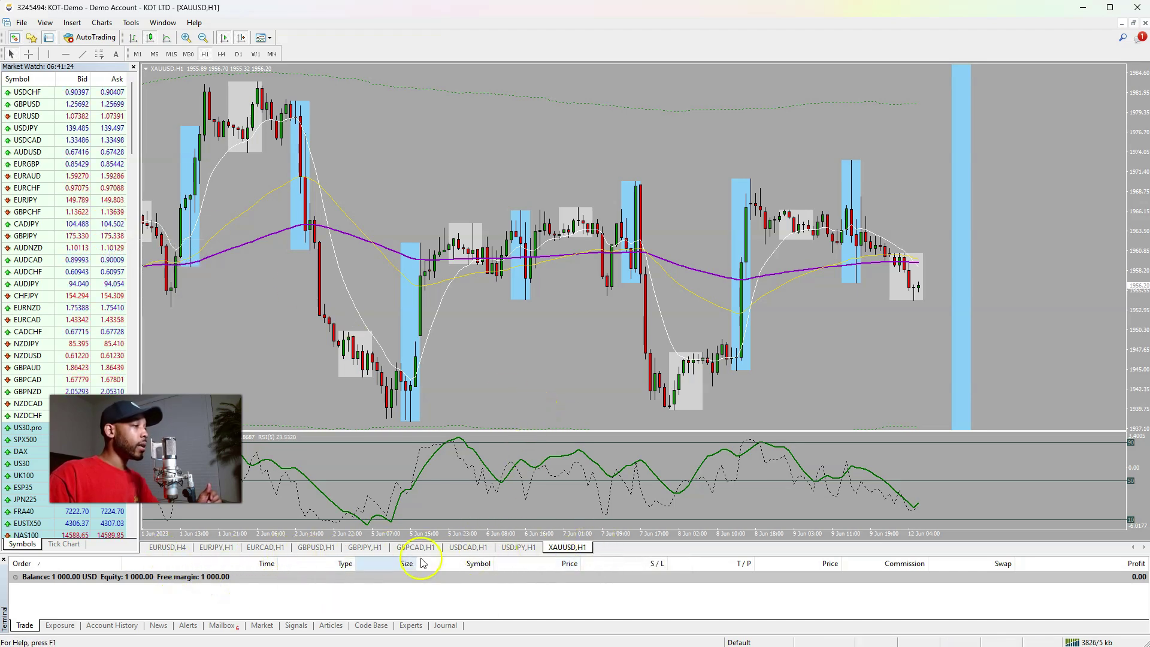
mouse_move(641, 461)
left_click(297, 371)
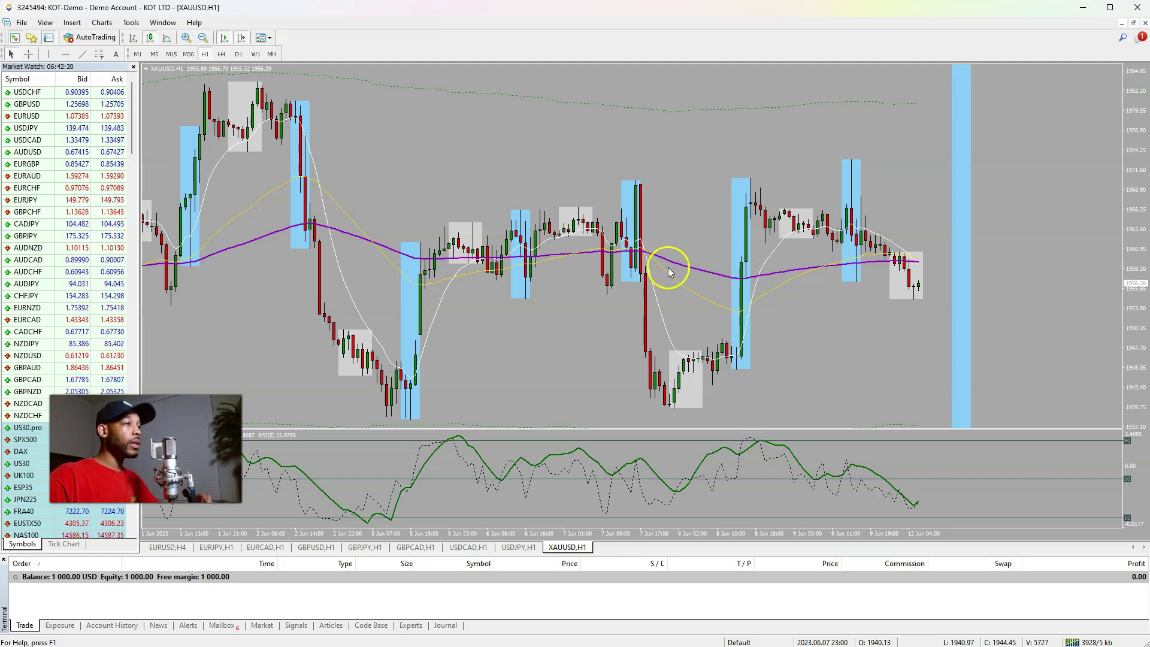
mouse_move(727, 282)
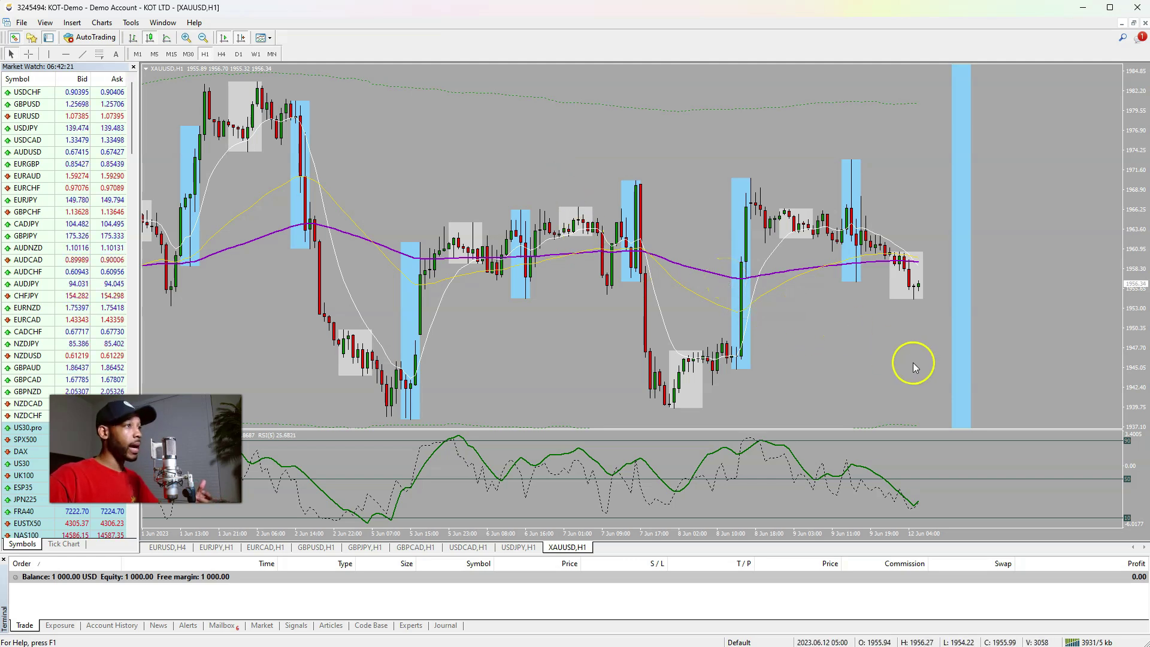